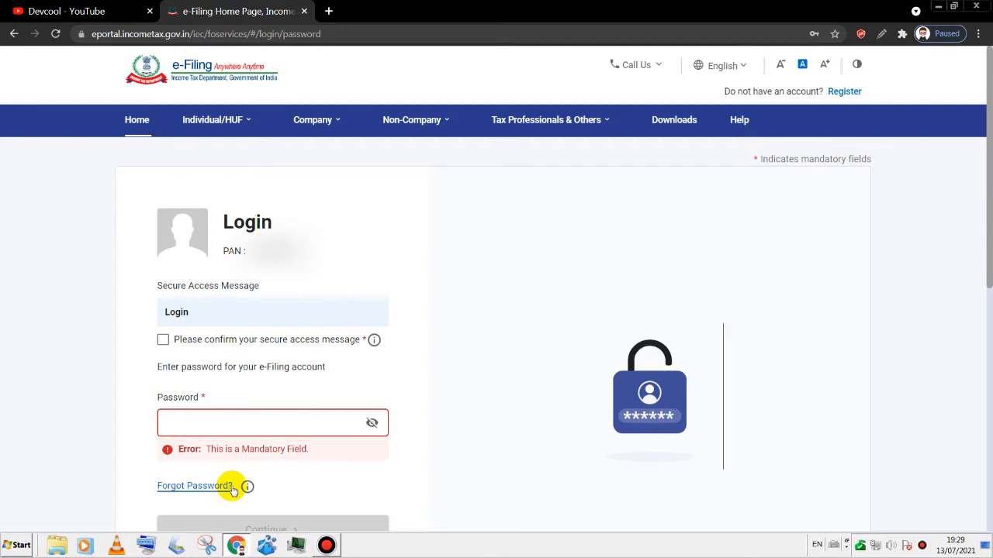
Confirm the secure access message on the e-Filing login page
click(163, 342)
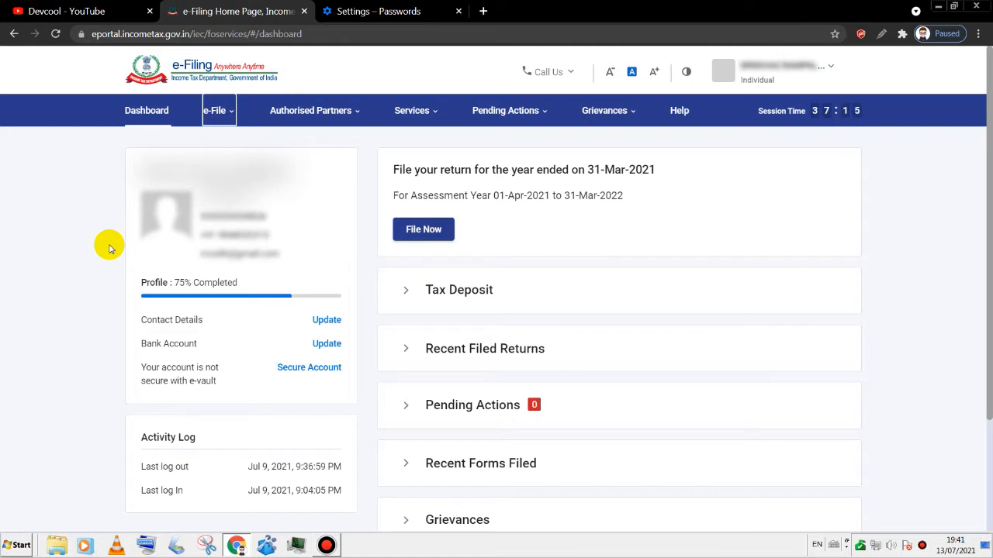
Open Form 26AS from the income tax returns options and accept the redirect to the TDS-CPC website
click(214, 110)
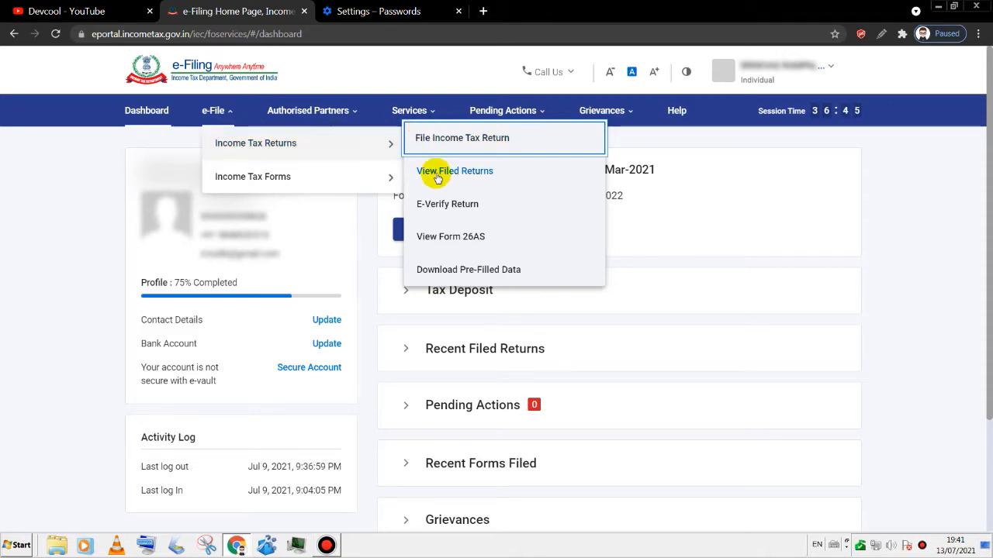
click(449, 247)
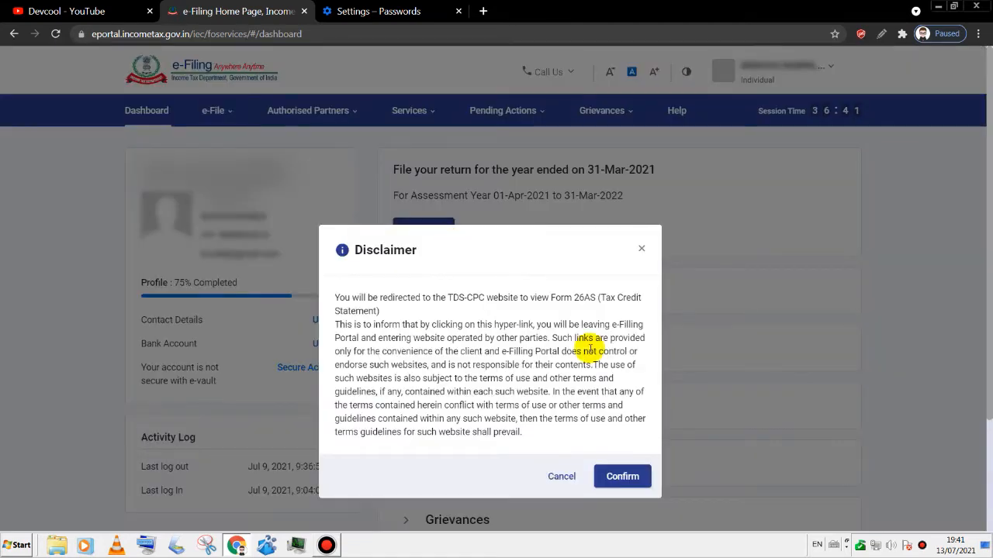
click(622, 477)
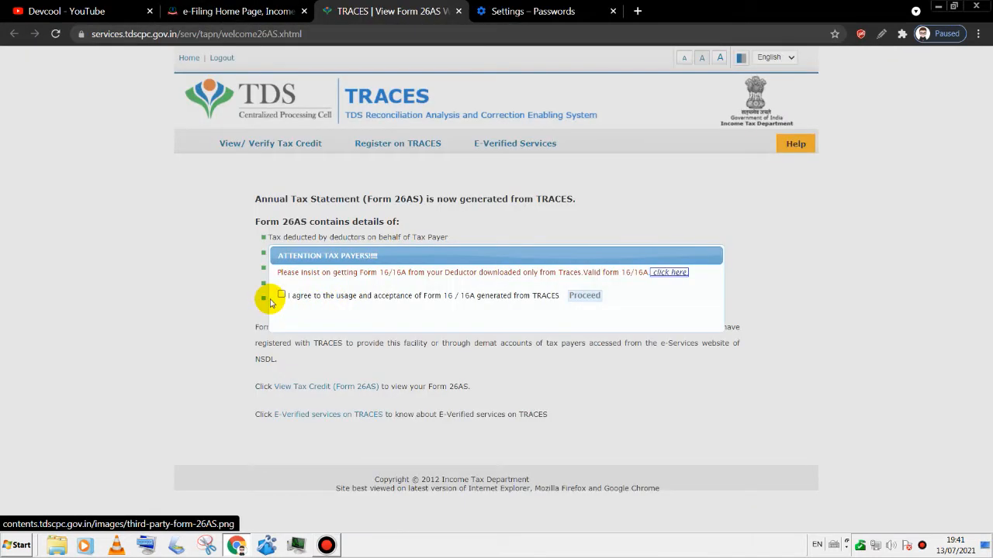
Agree to the usage of Form 16/16A generated from TRACES and proceed to View Tax Credit (Form 26AS)
click(281, 296)
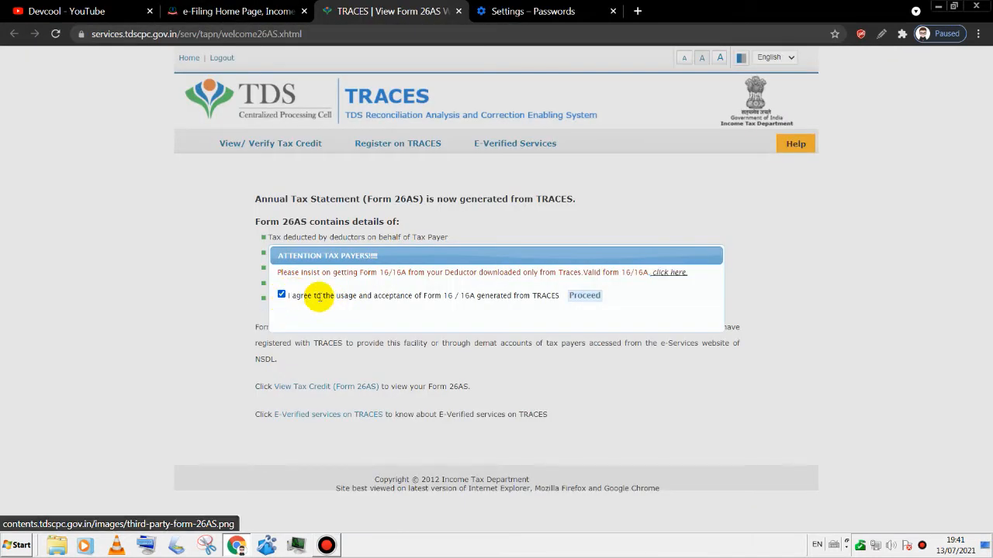
click(584, 295)
click(306, 390)
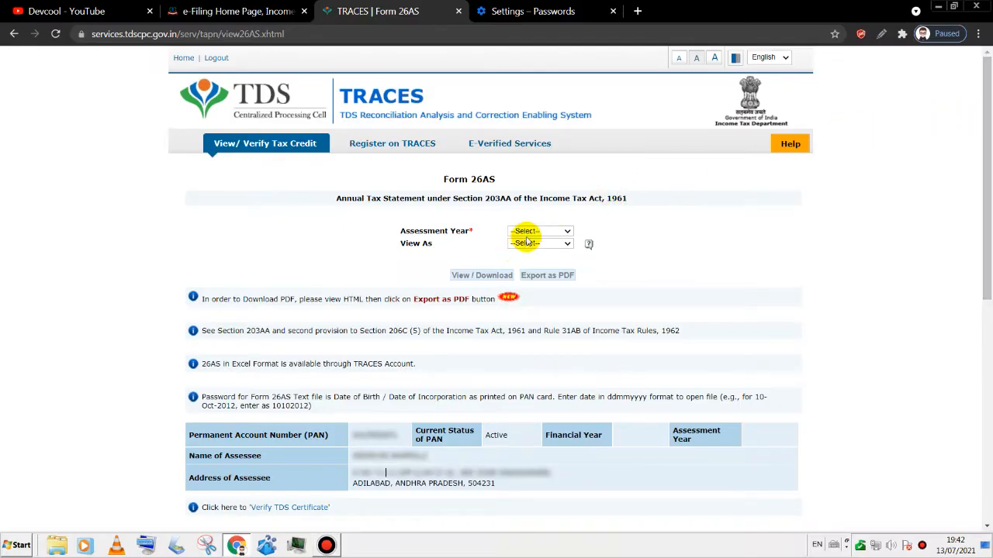
Display Form 26AS for assessment year 2021-22 as HTML and review its tax deducted and collected sections
click(524, 231)
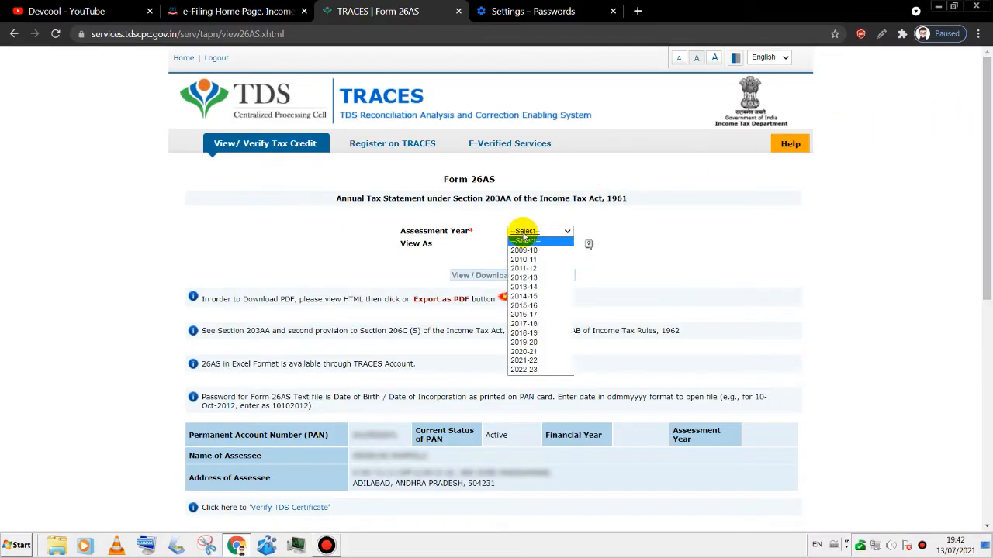
click(547, 362)
click(543, 245)
click(527, 262)
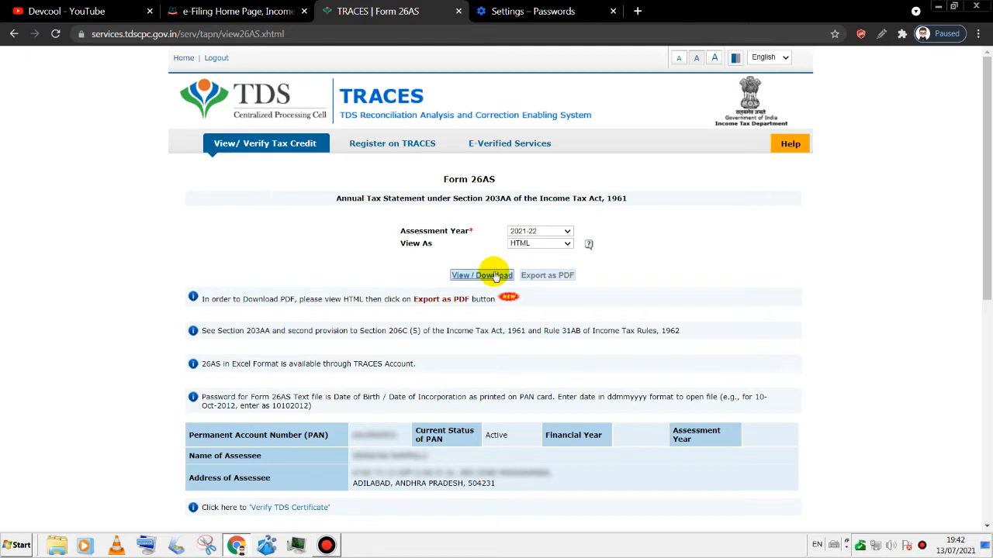
click(494, 275)
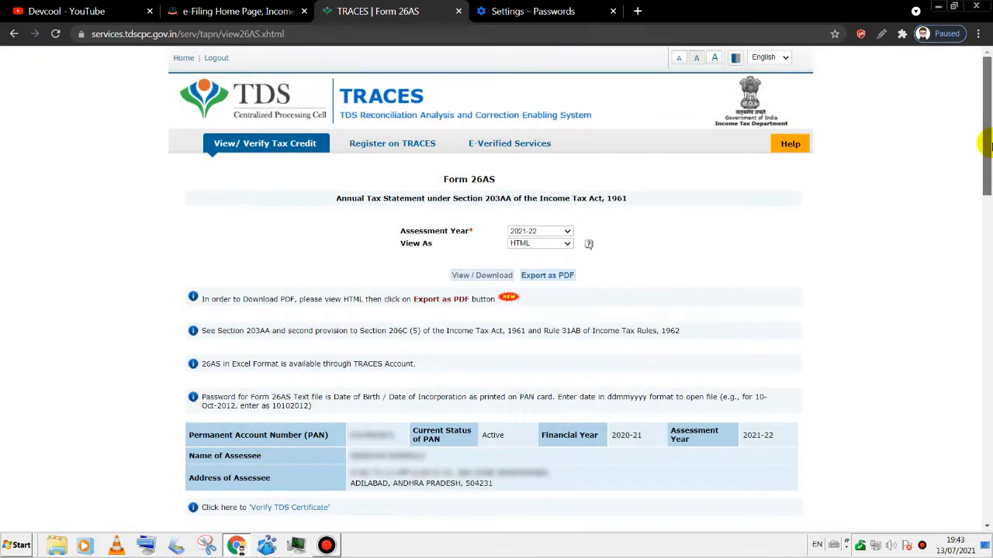
scroll(986, 194, down, 2)
drag(988, 193, 986, 288)
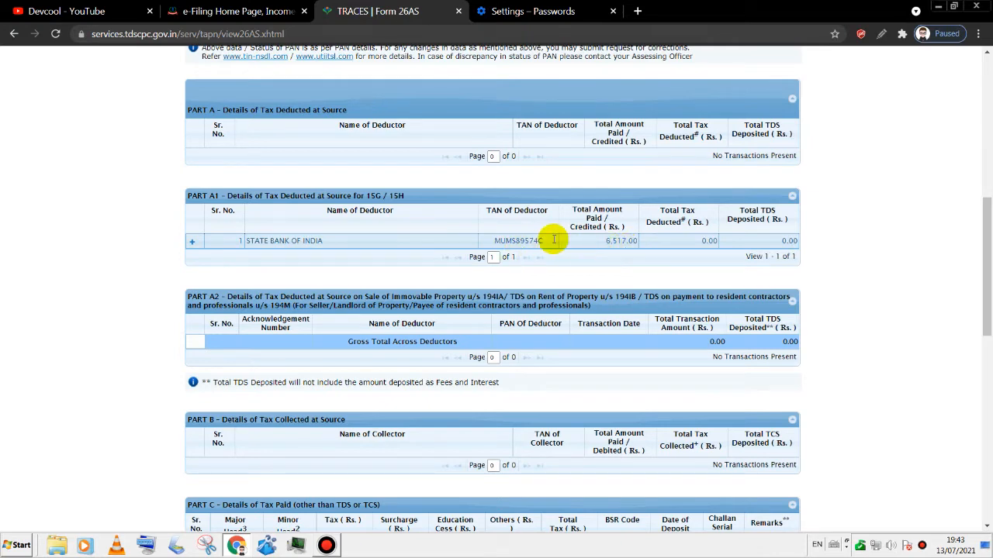
scroll(989, 283, down, 1)
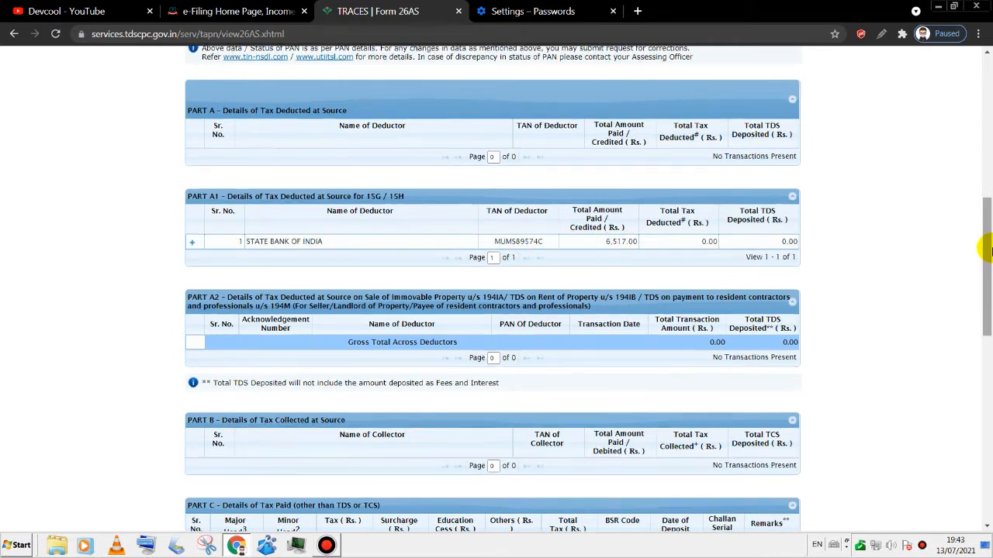
scroll(988, 283, down, 3)
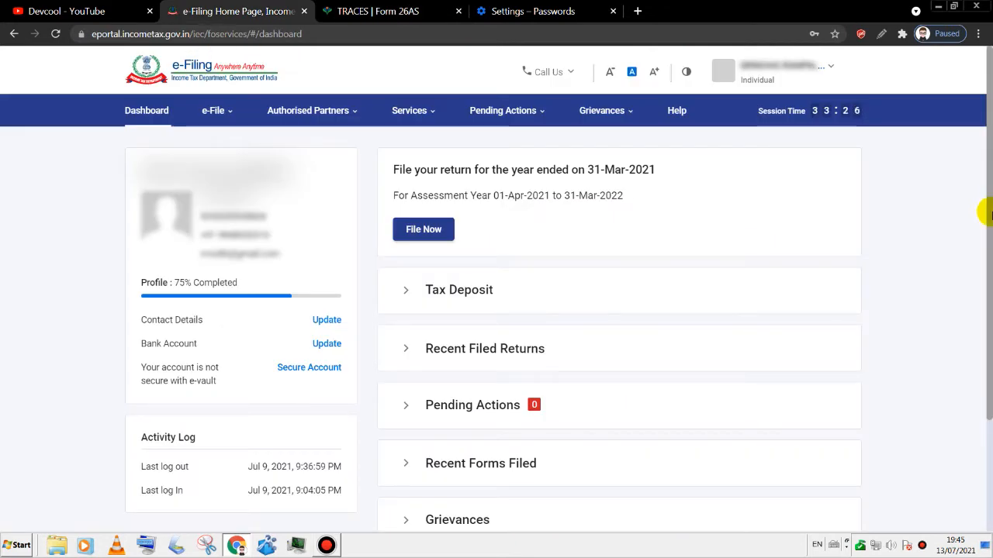
Return to the e-Filing dashboard and start filing an income tax return for assessment year 2021-22 (Current A.Y.)
scroll(984, 300, down, 2)
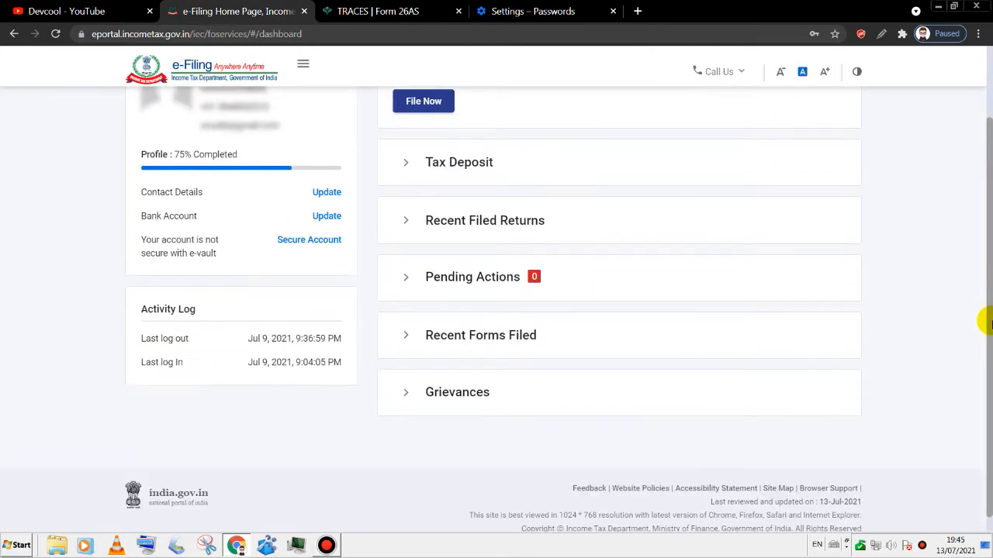
drag(989, 307, 977, 210)
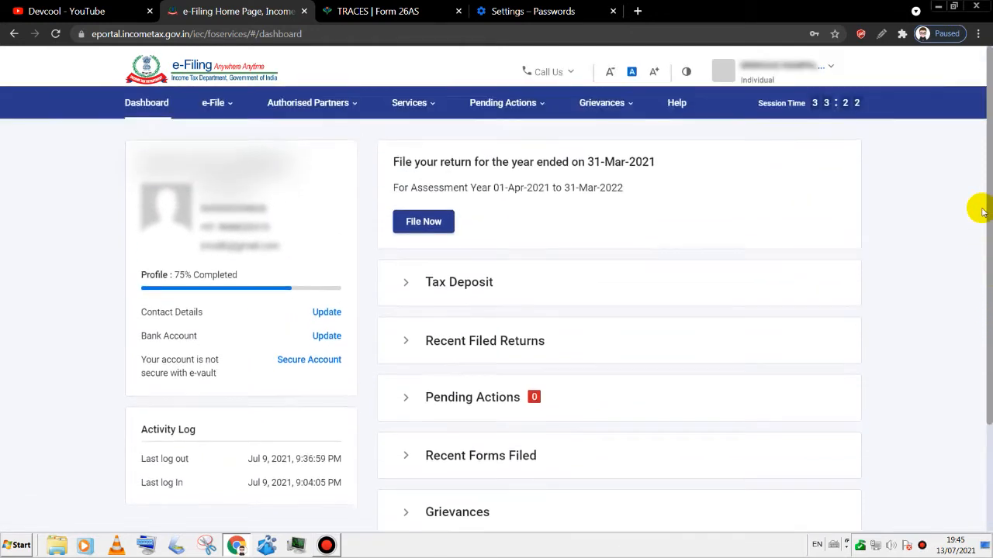
click(419, 236)
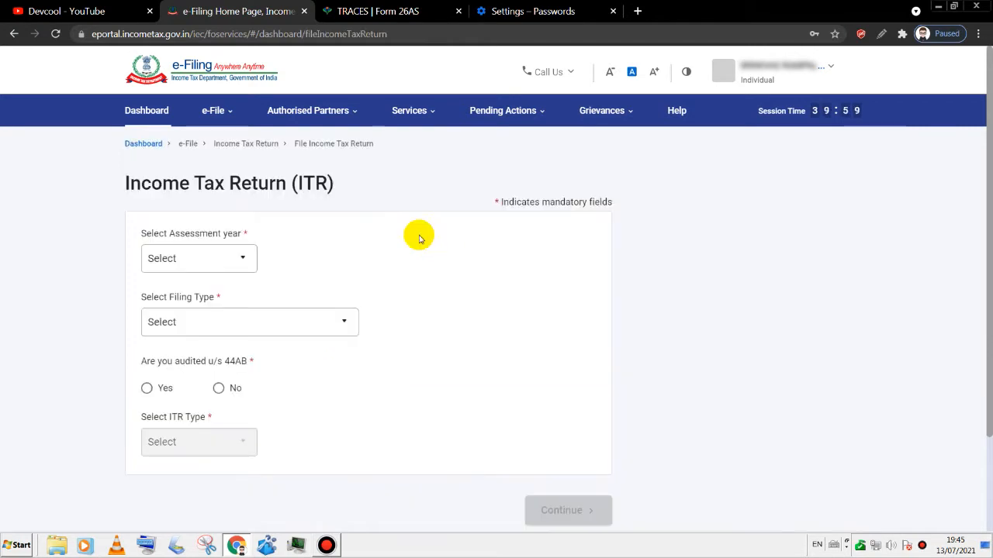
click(194, 262)
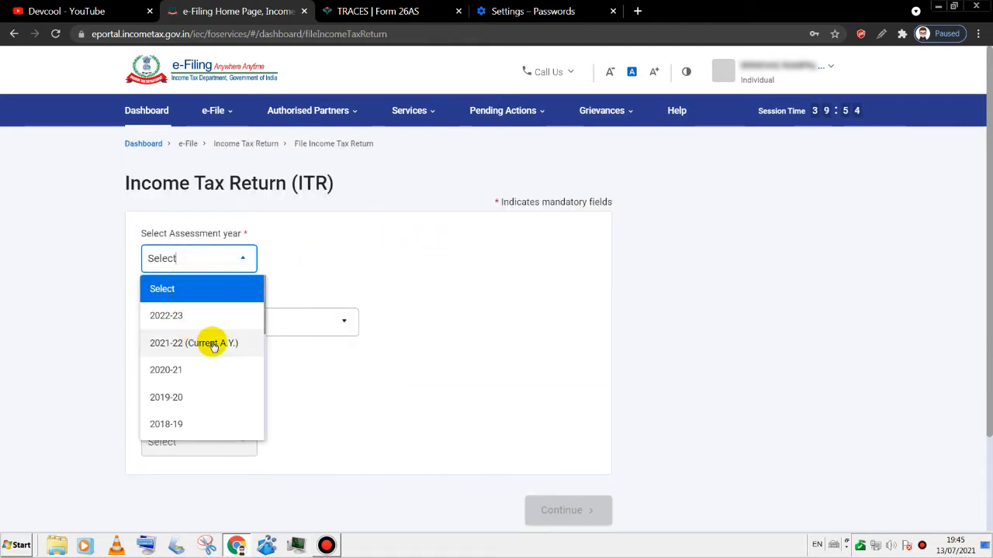
click(171, 343)
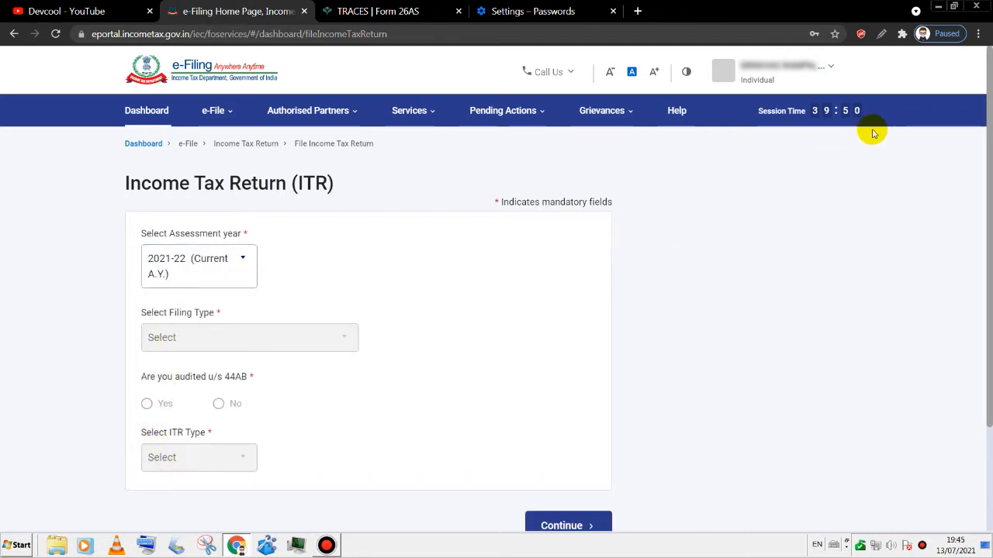
drag(989, 144, 988, 192)
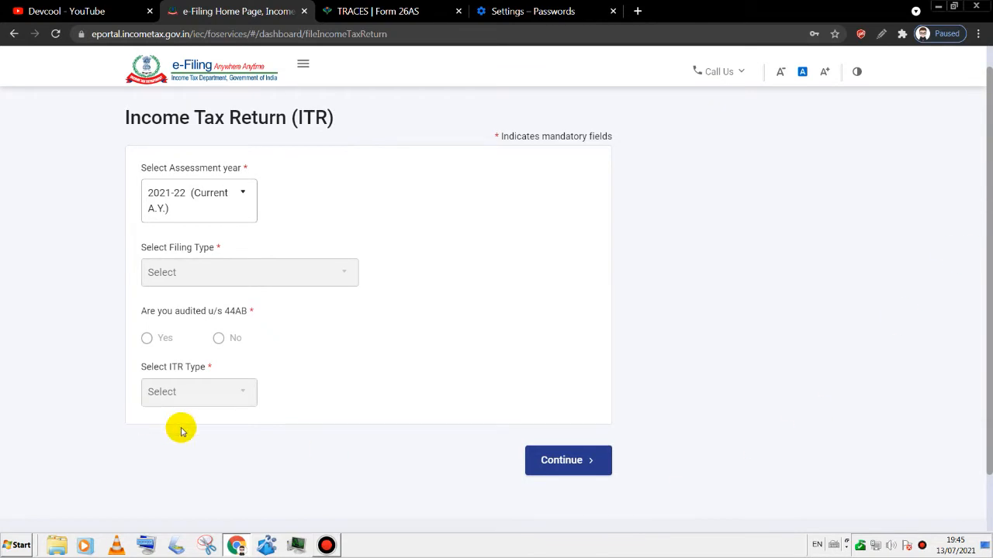
click(534, 459)
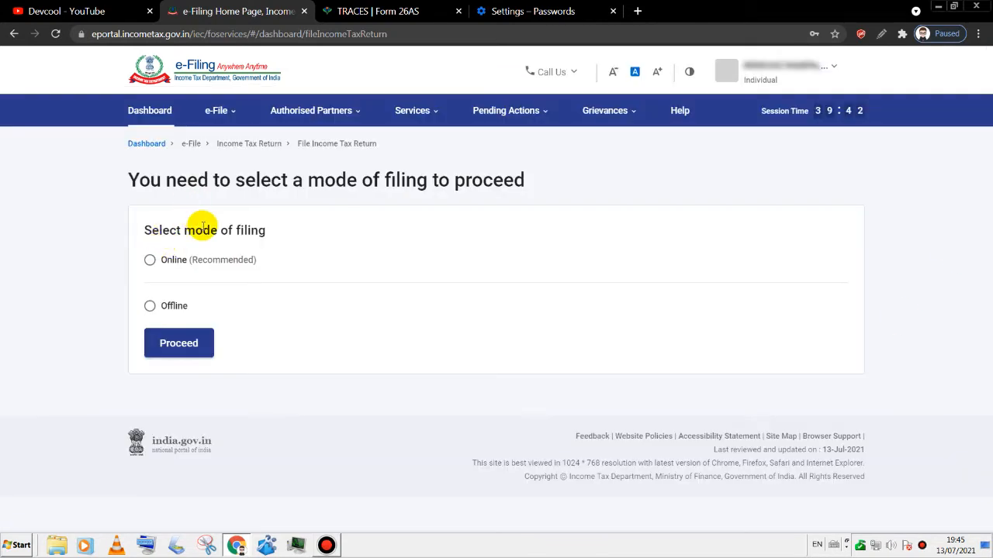
Choose the Online mode of filing and start a new filing instead of resuming the saved draft
click(150, 262)
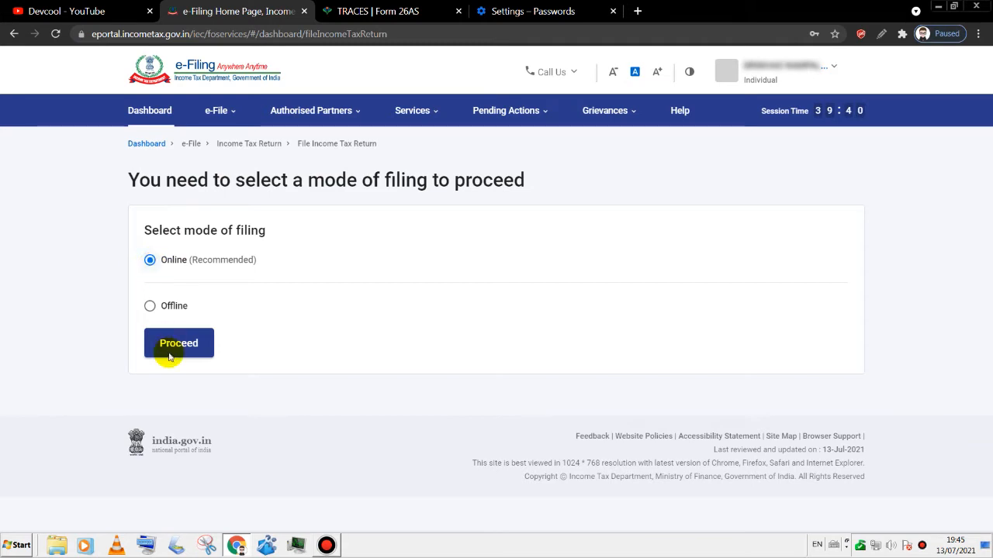
click(179, 351)
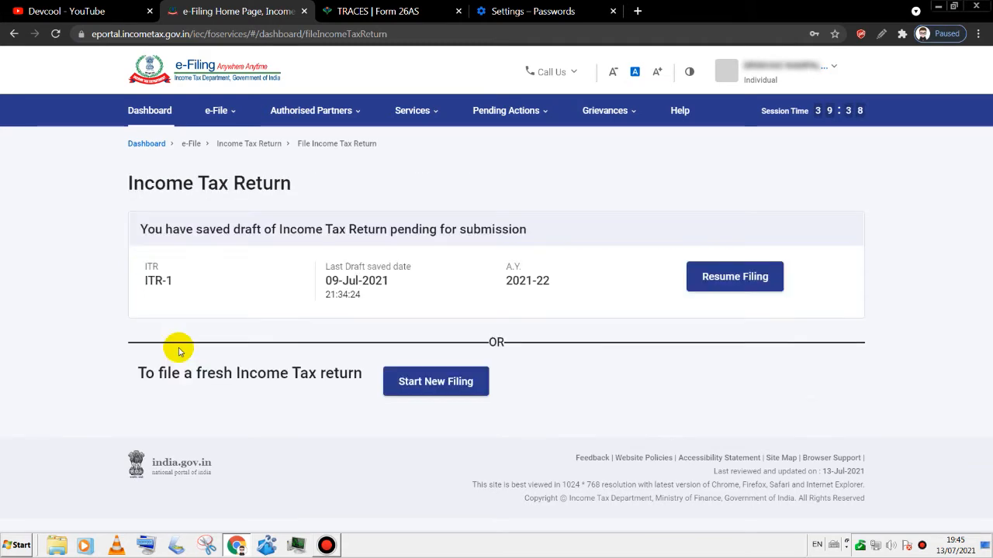
click(440, 390)
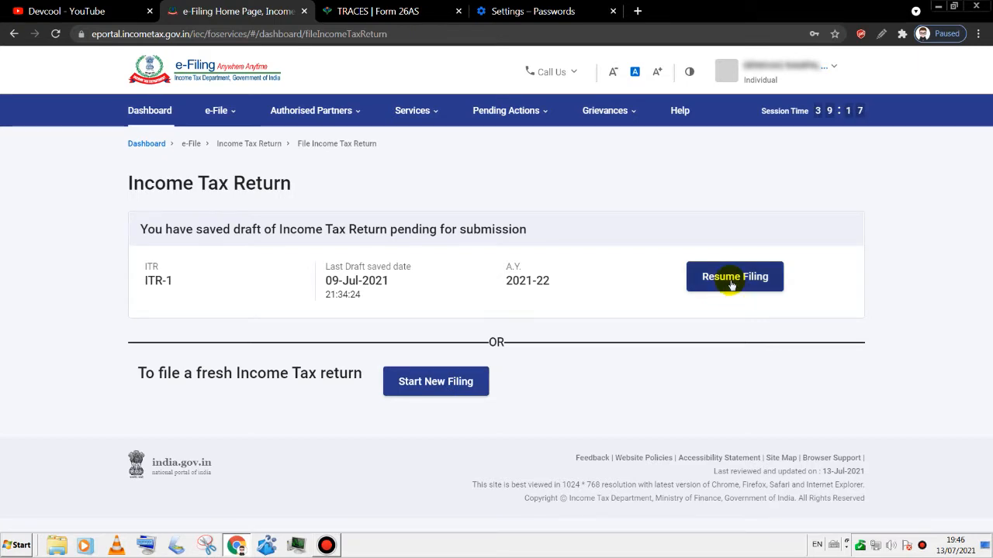
click(417, 393)
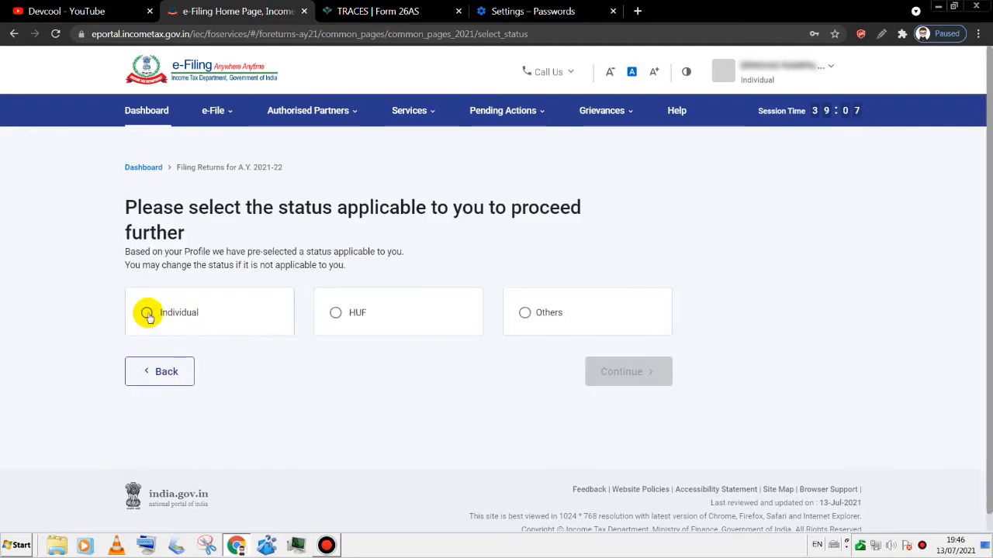
Set the applicable status to Individual and proceed with the ITR-1 form
click(147, 313)
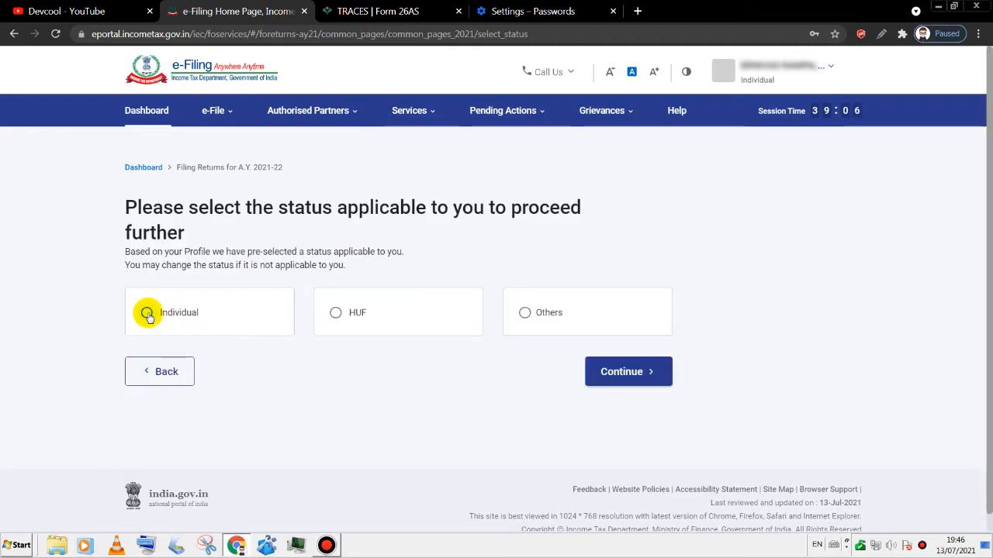
click(629, 372)
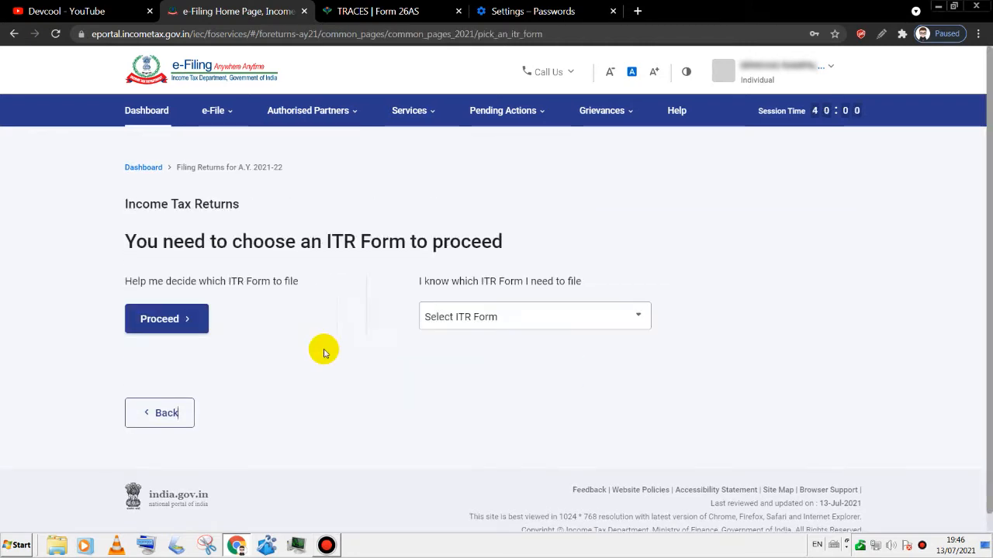
click(448, 324)
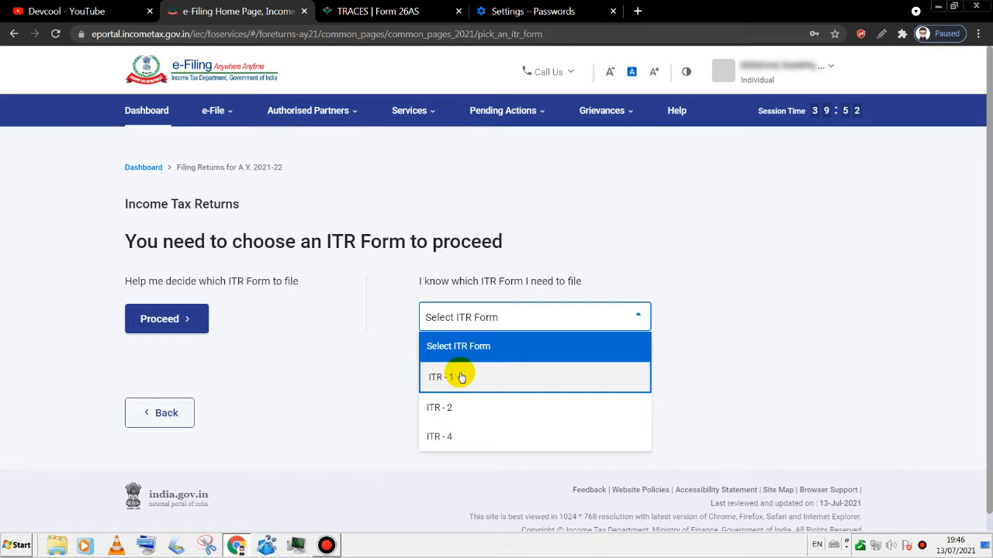
click(461, 377)
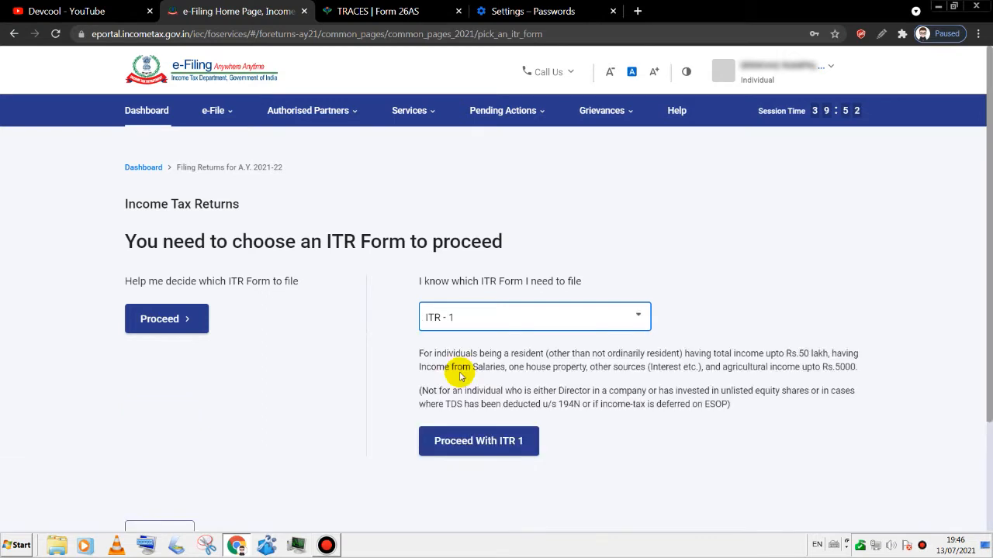
click(501, 442)
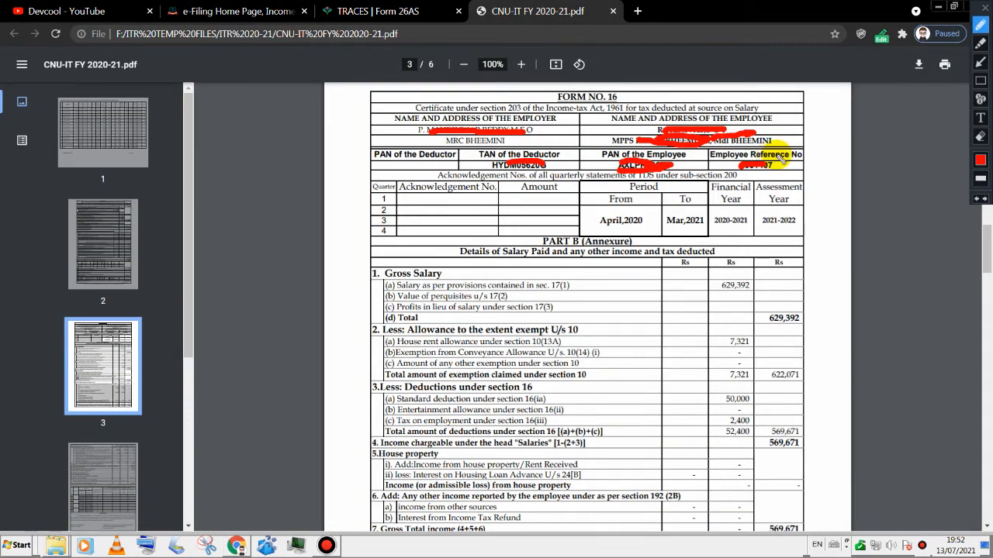
Point an arrow at the FORM NO. 16 heading on page 3 of CNU-IT FY 2020-21.pdf
click(980, 62)
drag(757, 92, 625, 99)
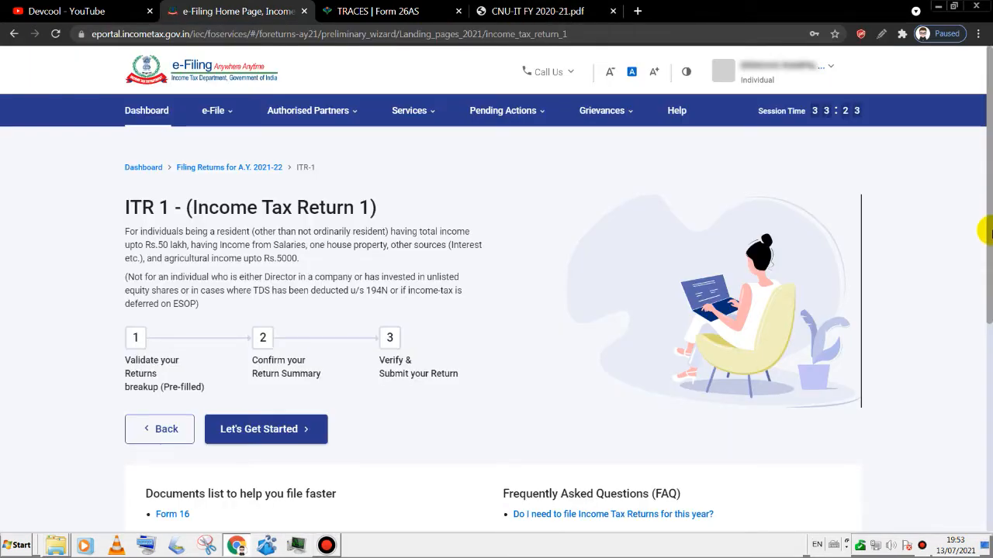
Get started with the ITR-1 return on the e-Filing site and give Others as the reason for filing
scroll(985, 231, down, 1)
click(264, 352)
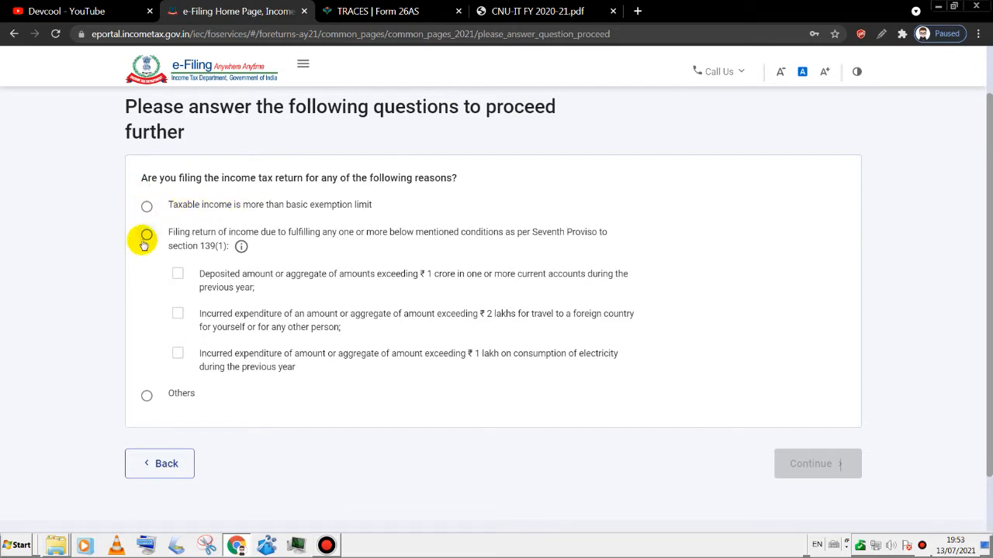
click(146, 397)
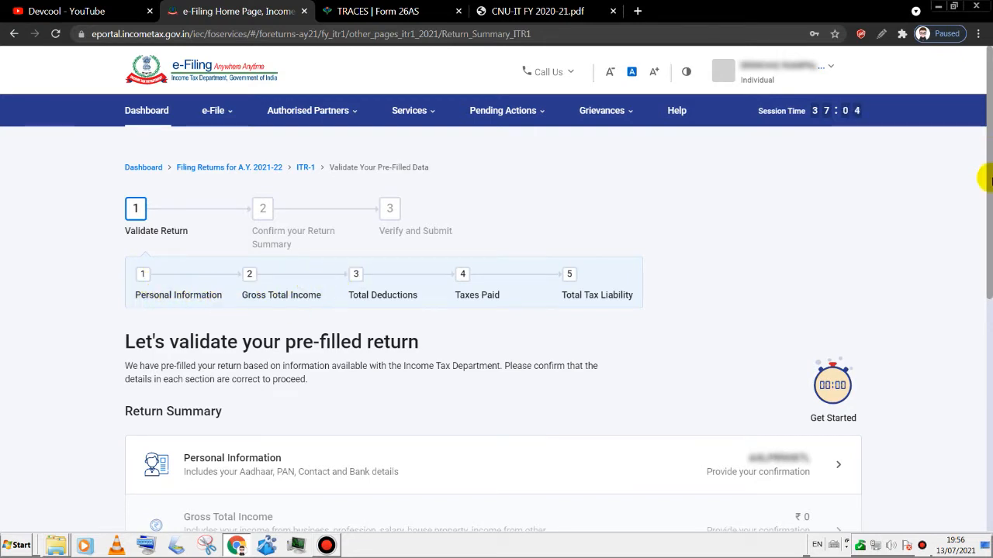
Look over the pre-filled return summary and open its Personal Information section for verification
drag(989, 176, 988, 217)
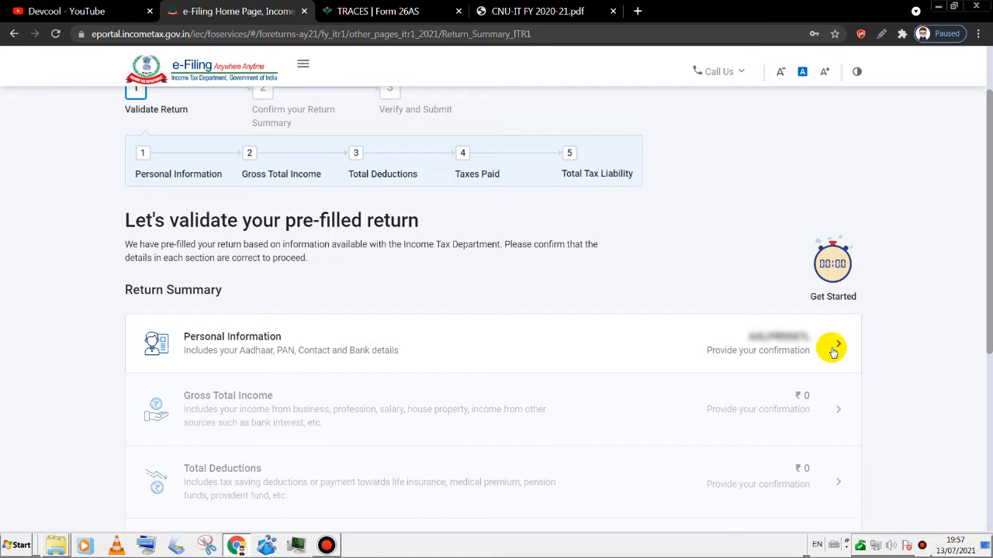
scroll(833, 351, up, 2)
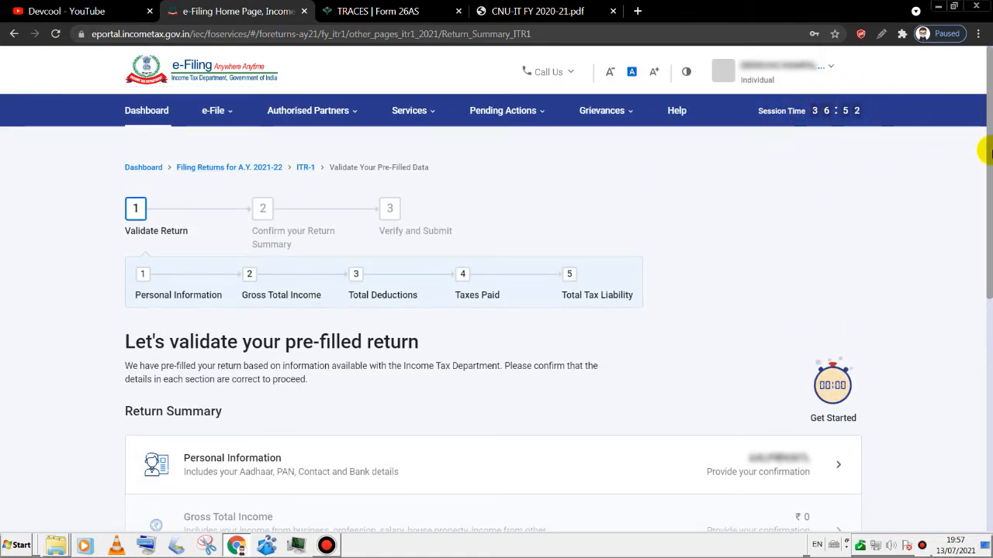
drag(987, 153, 988, 239)
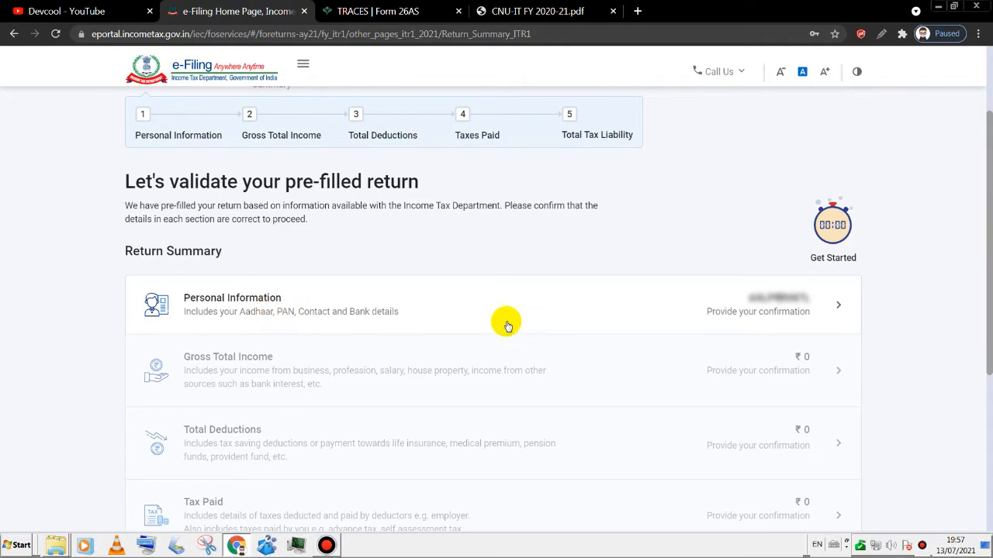
click(832, 312)
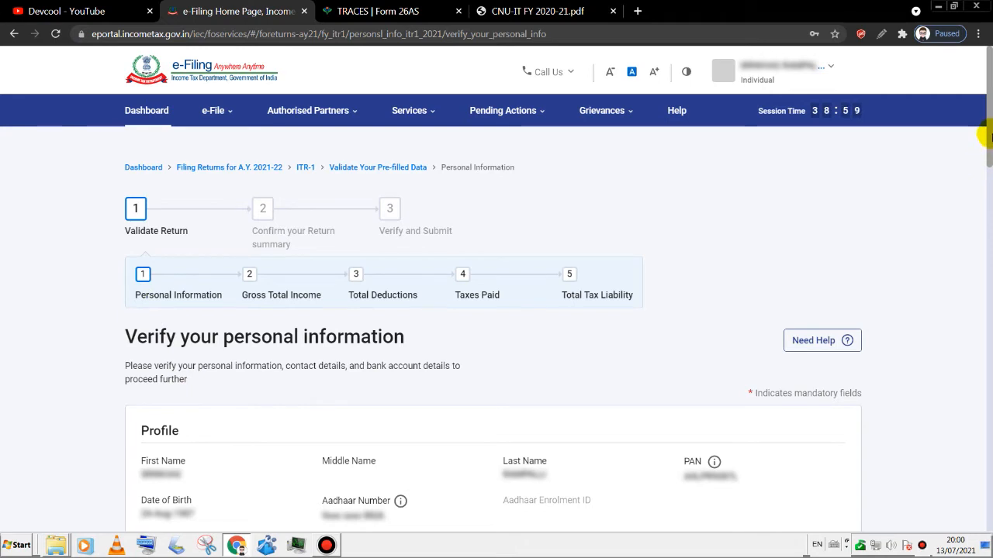
Review the profile and contact details, and choose State Government as the nature of employment
drag(989, 136, 989, 207)
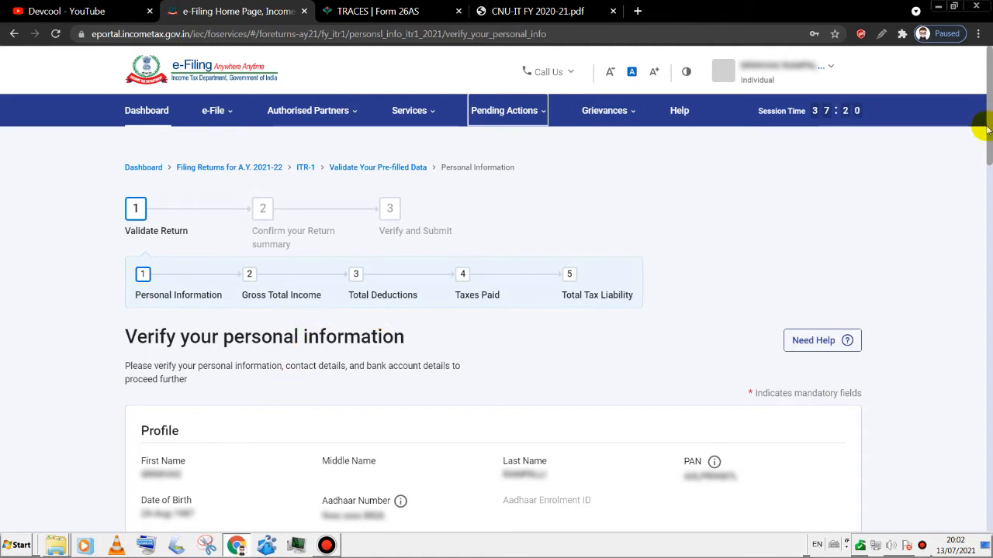
drag(989, 148, 989, 191)
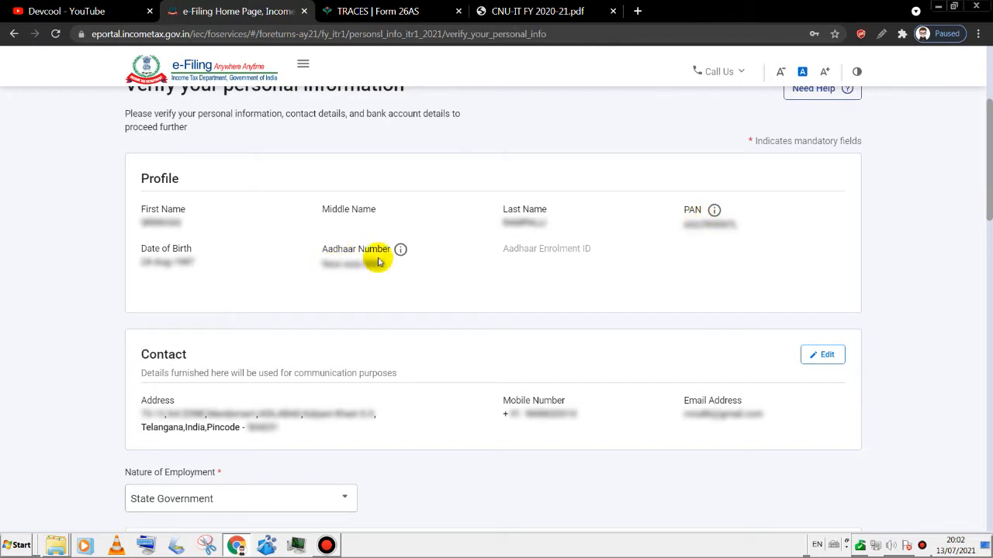
drag(990, 194, 987, 242)
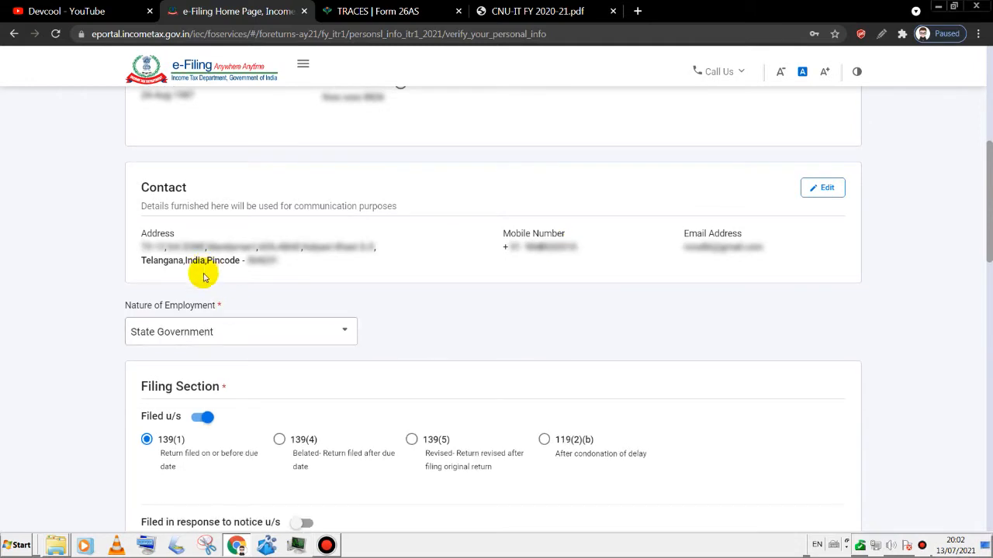
drag(986, 228, 988, 237)
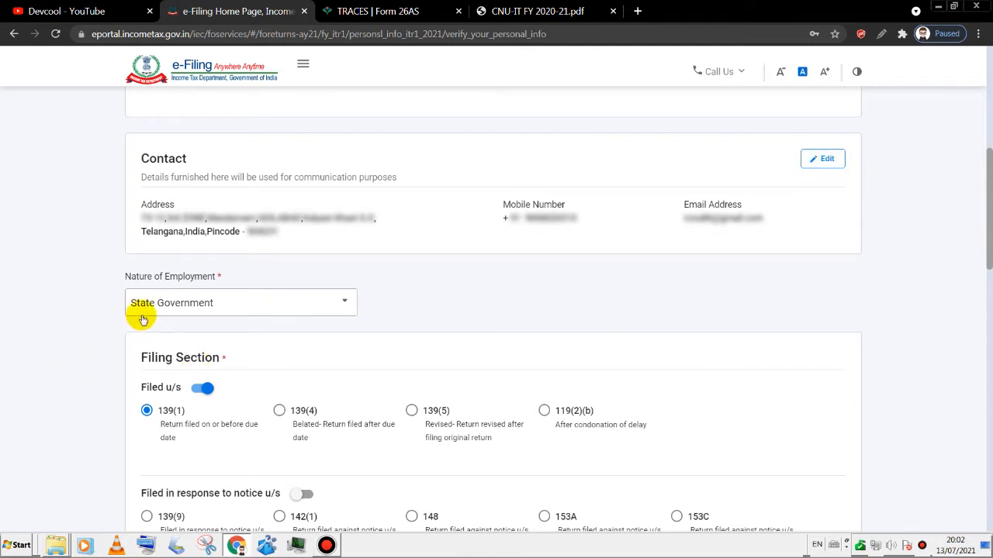
click(178, 304)
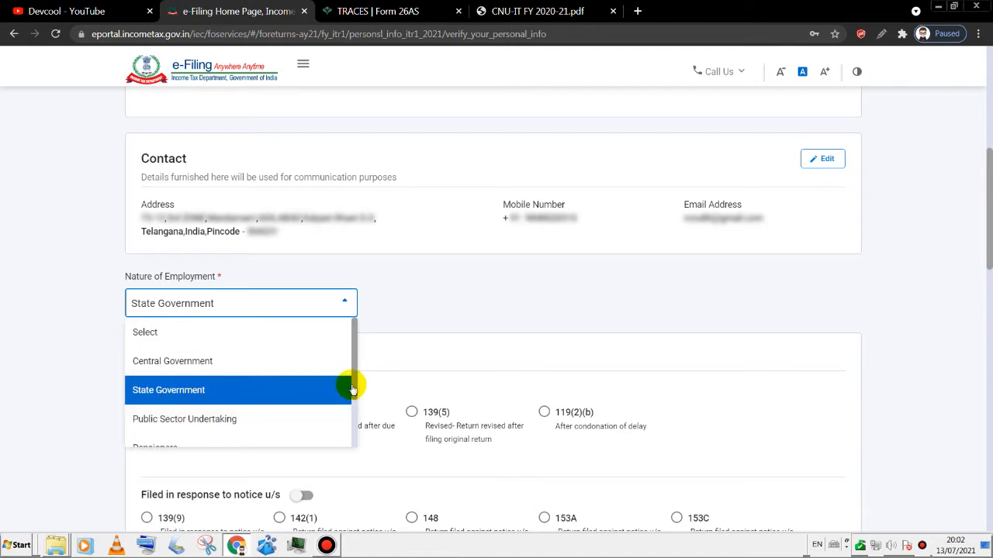
scroll(359, 394, down, 1)
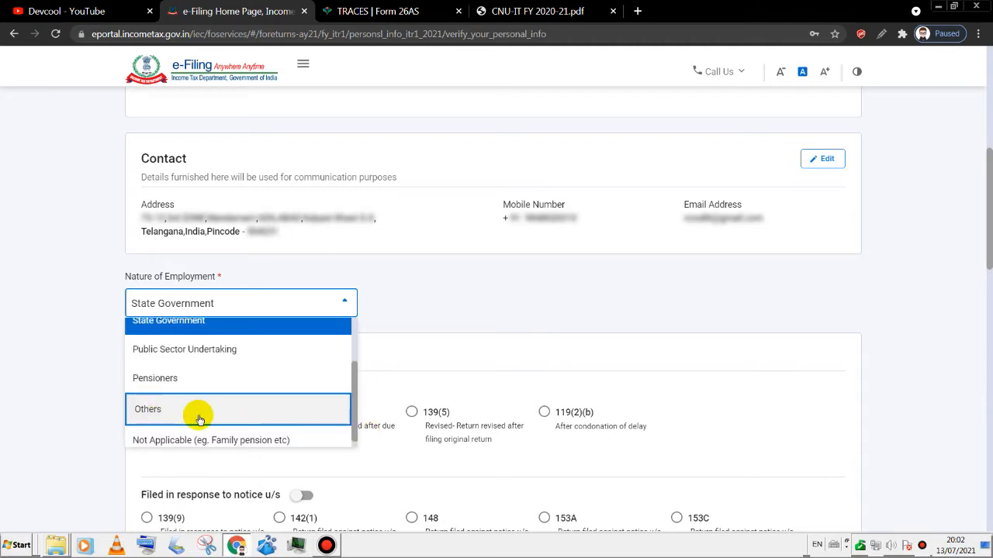
click(178, 319)
Read the notice about opting for the new tax regime u/s 115BAC below the filing section and cancel that choice
scroll(195, 173, down, 3)
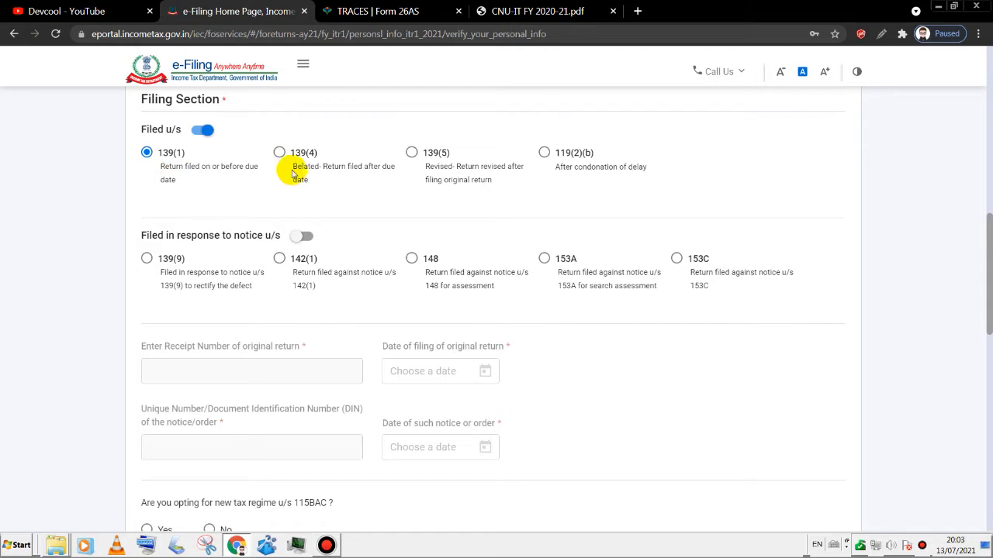
scroll(421, 200, down, 4)
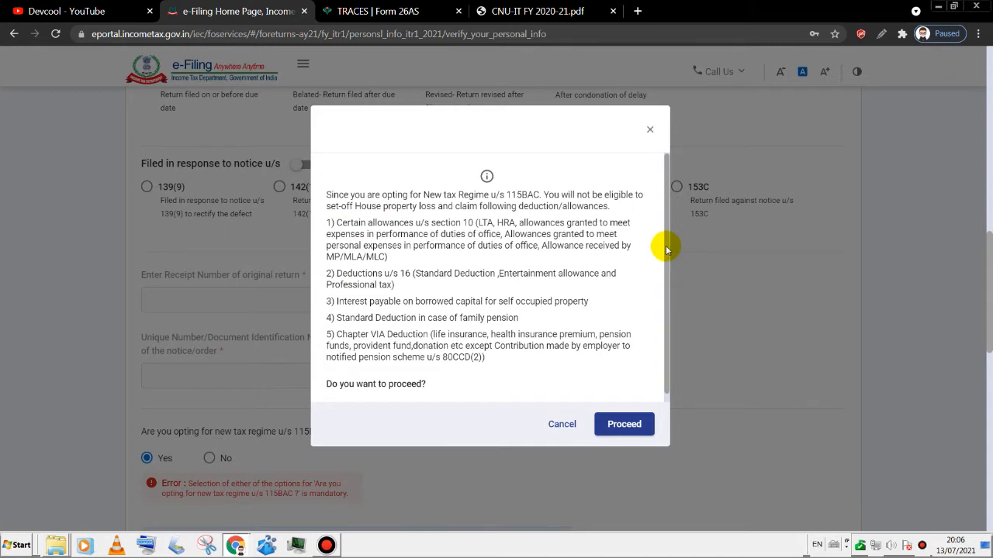
drag(668, 246, 668, 301)
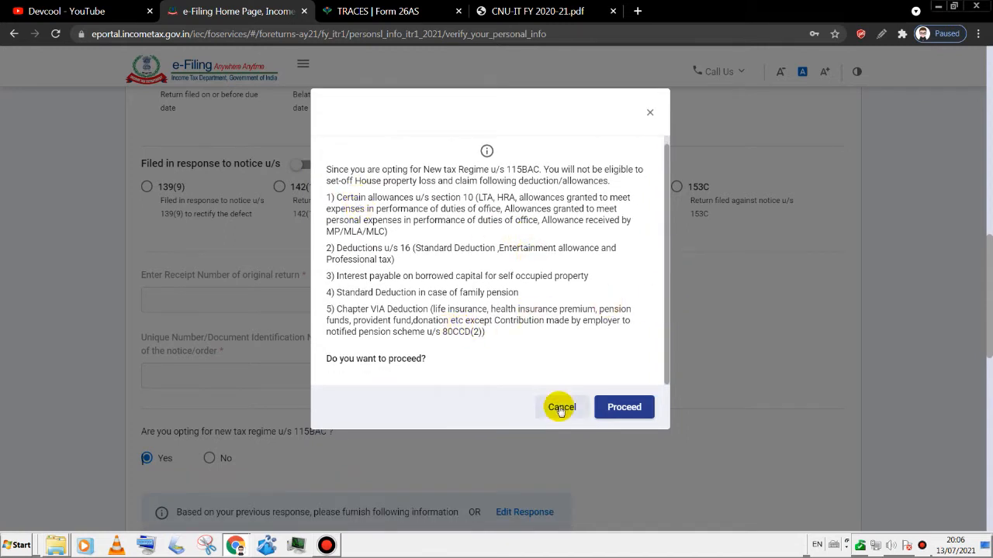
click(560, 410)
Review the bank accounts listed for refund and confirm the Personal Information section
drag(990, 450, 991, 452)
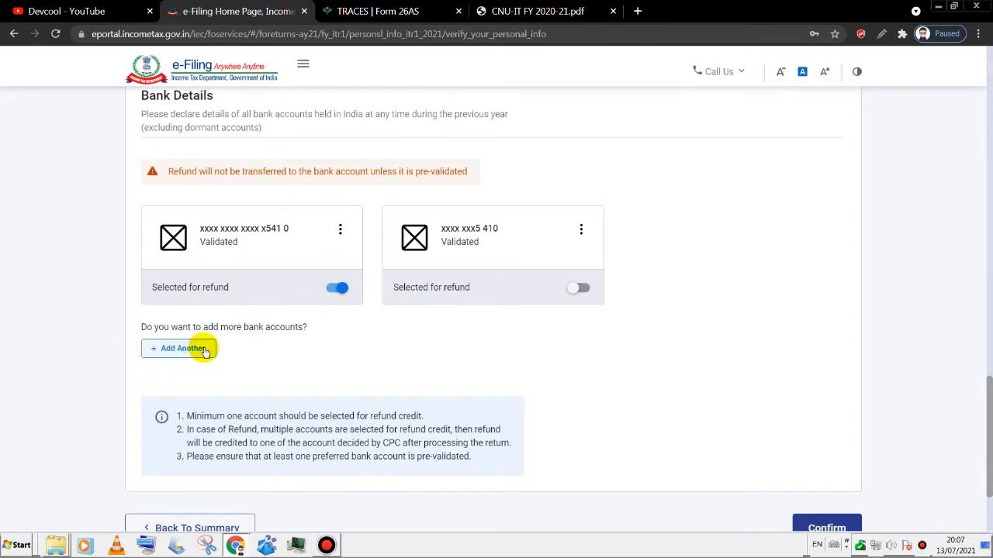
drag(988, 427, 985, 477)
scroll(979, 202, up, 2)
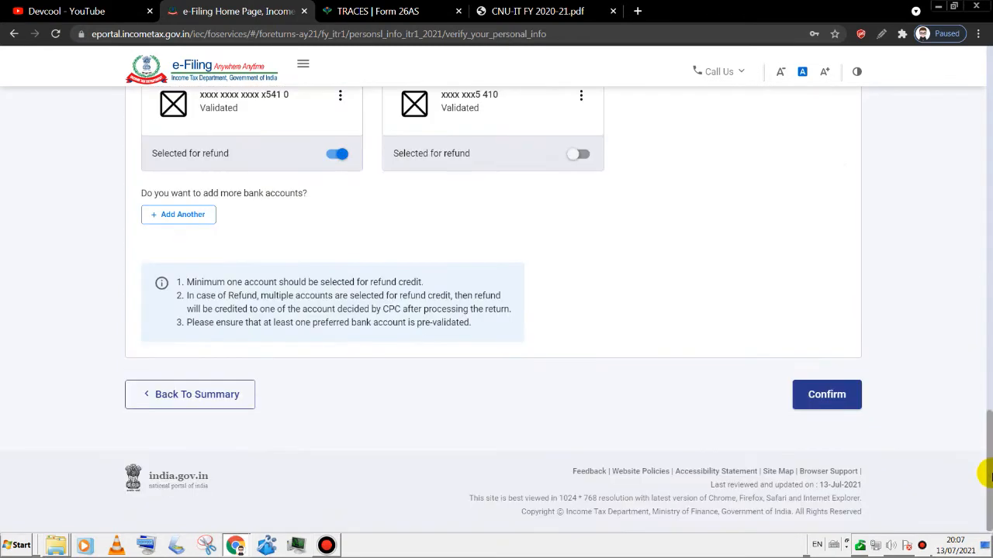
click(825, 395)
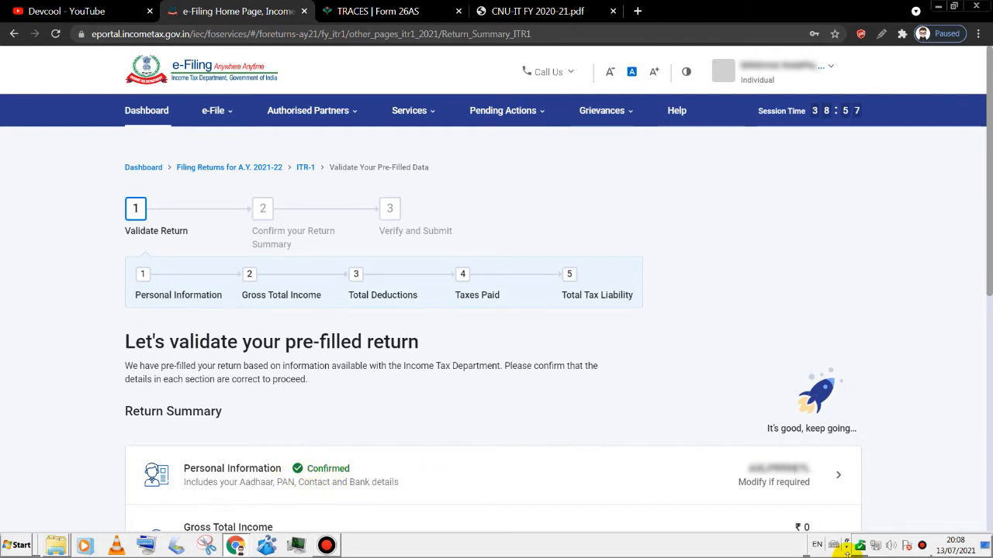
Open the Gross Total Income section and continue past the salary exemption questions without answering them
drag(985, 195, 988, 288)
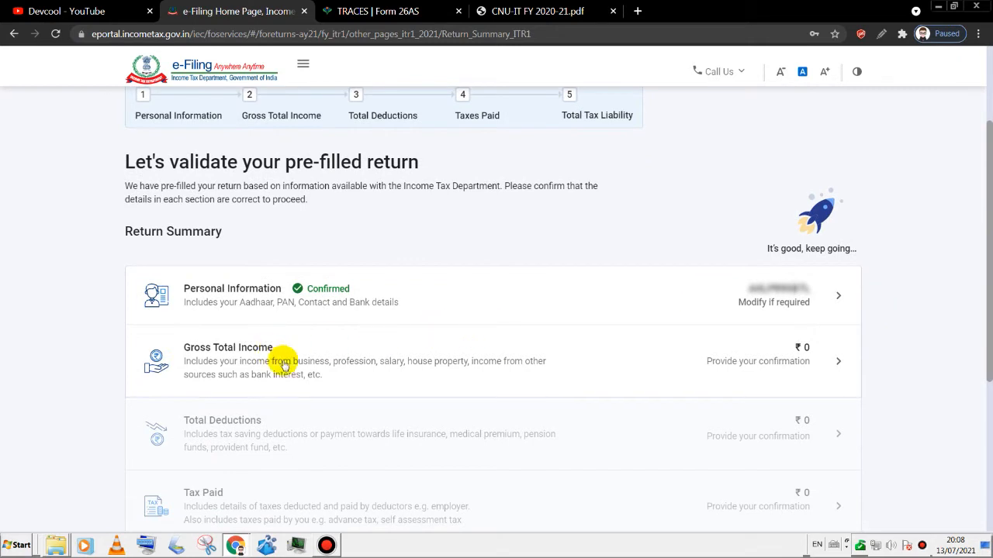
click(835, 364)
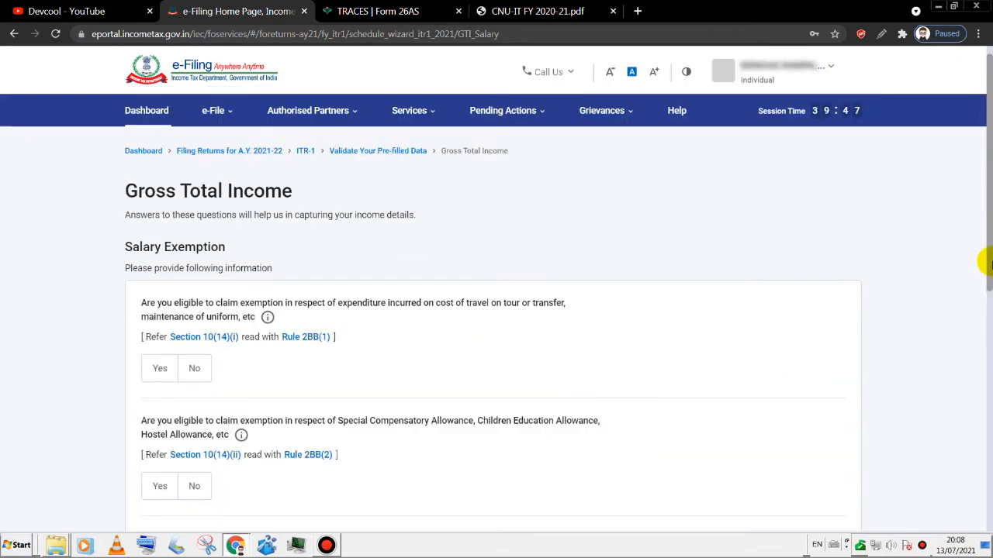
drag(990, 264, 989, 414)
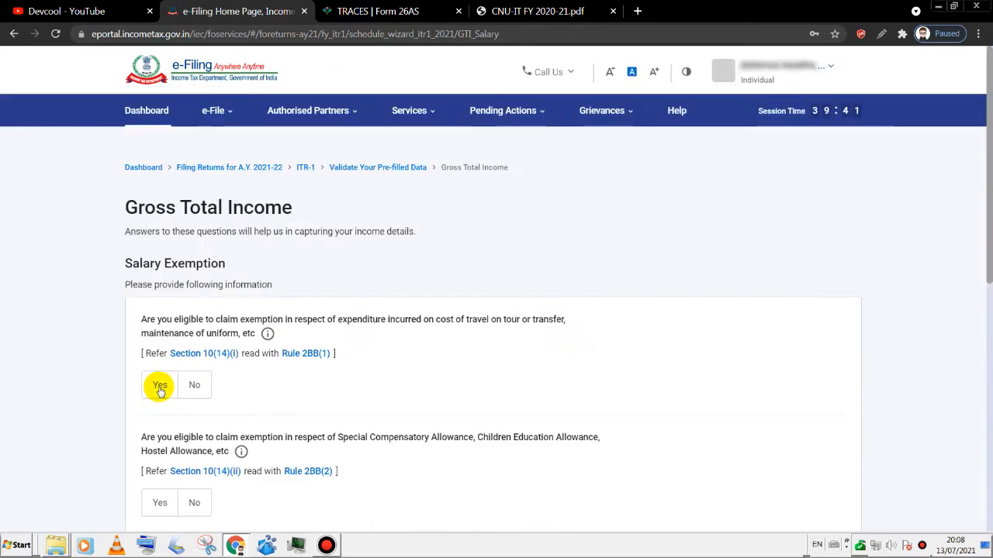
drag(988, 222, 989, 425)
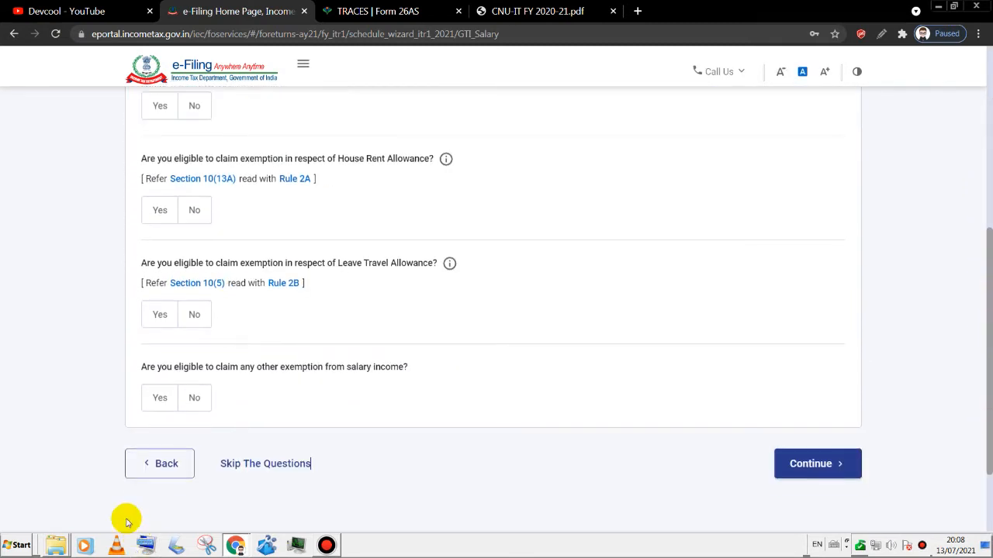
click(249, 475)
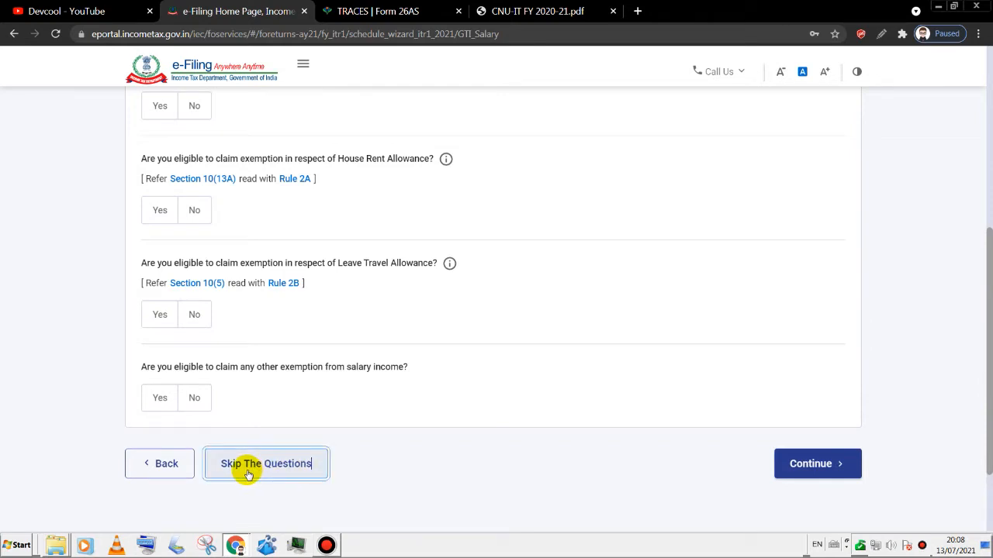
click(810, 465)
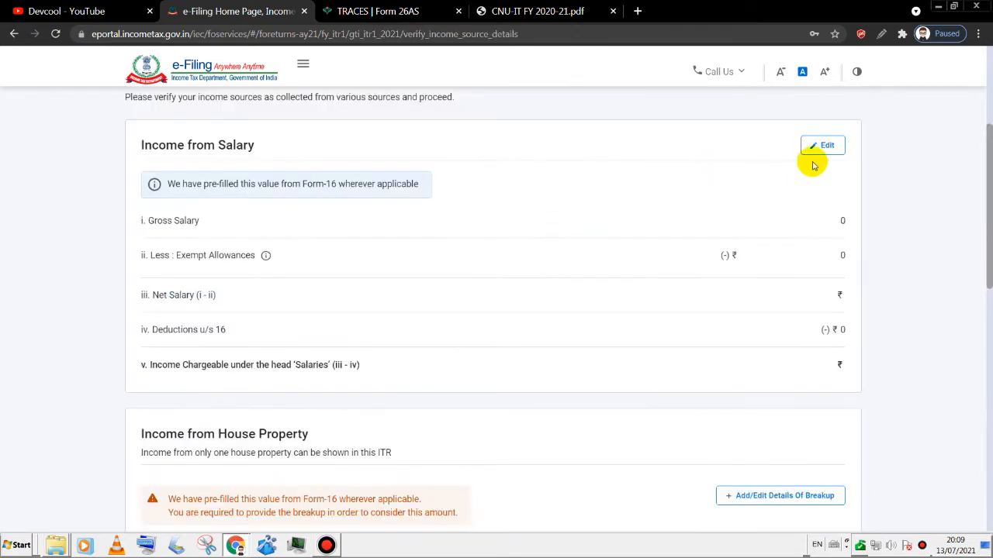
Open the Income from Salary details for editing and look through the salary fields
click(823, 150)
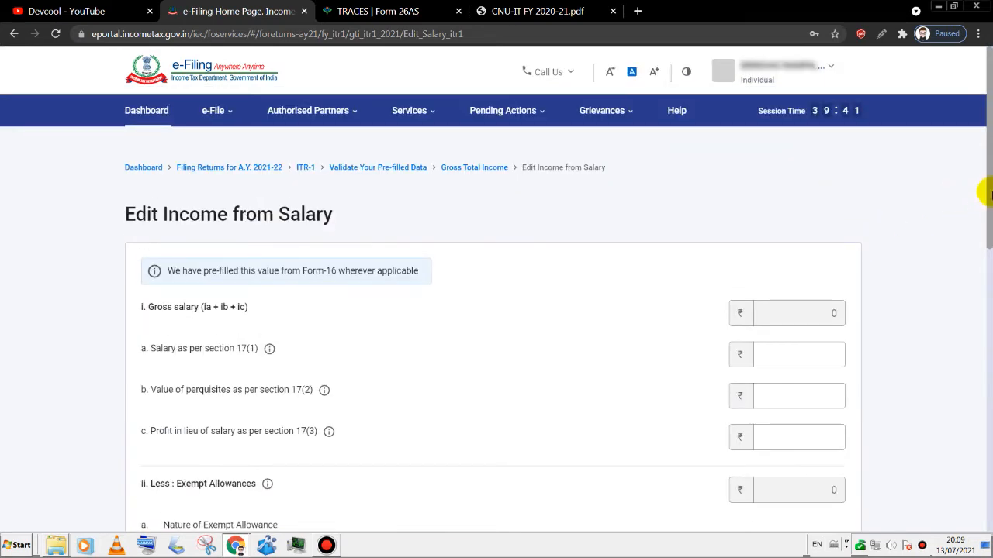
scroll(985, 249, down, 1)
drag(988, 241, 988, 392)
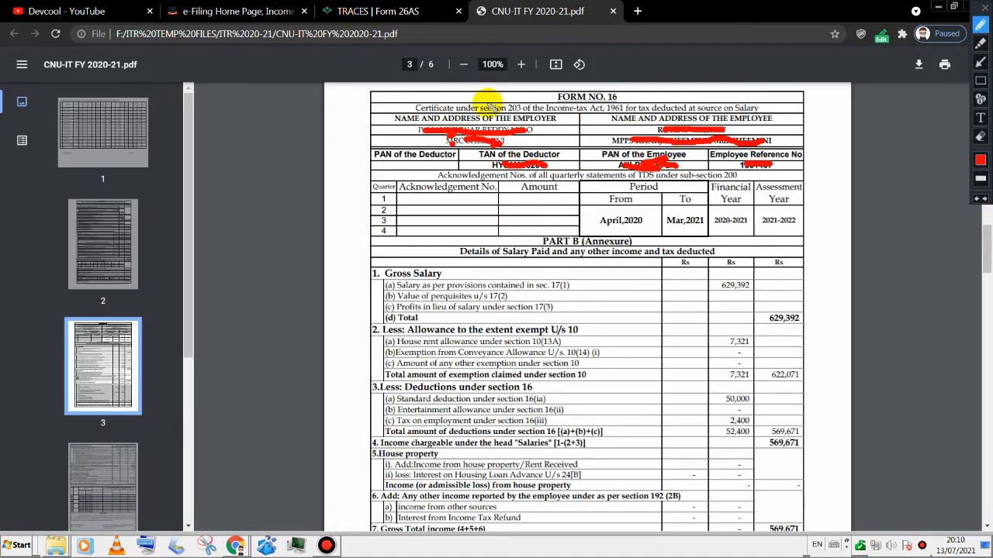
Mark the FORM NO. 16 heading in CNU-IT FY 2020-21.pdf with an arrow and view the Part B salary details
click(980, 62)
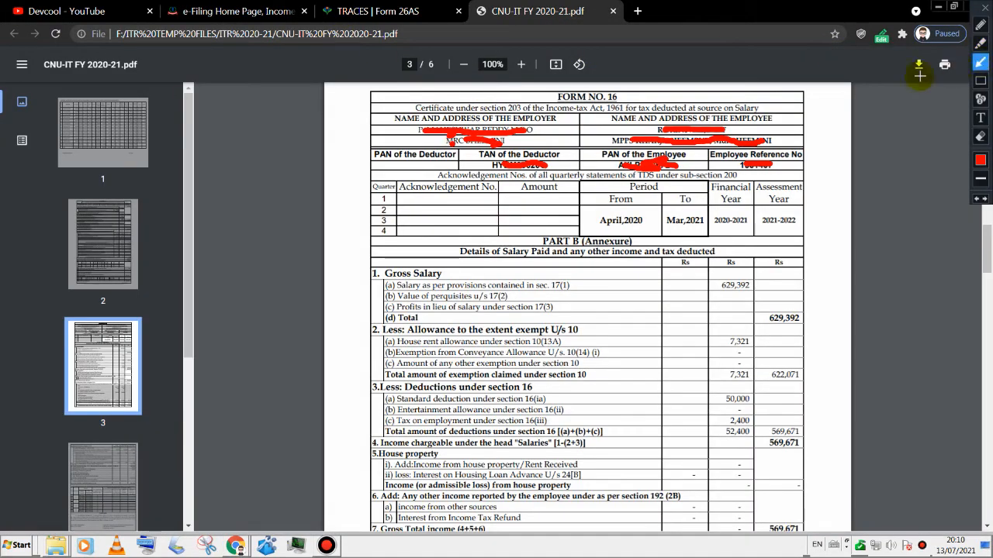
drag(689, 91, 630, 99)
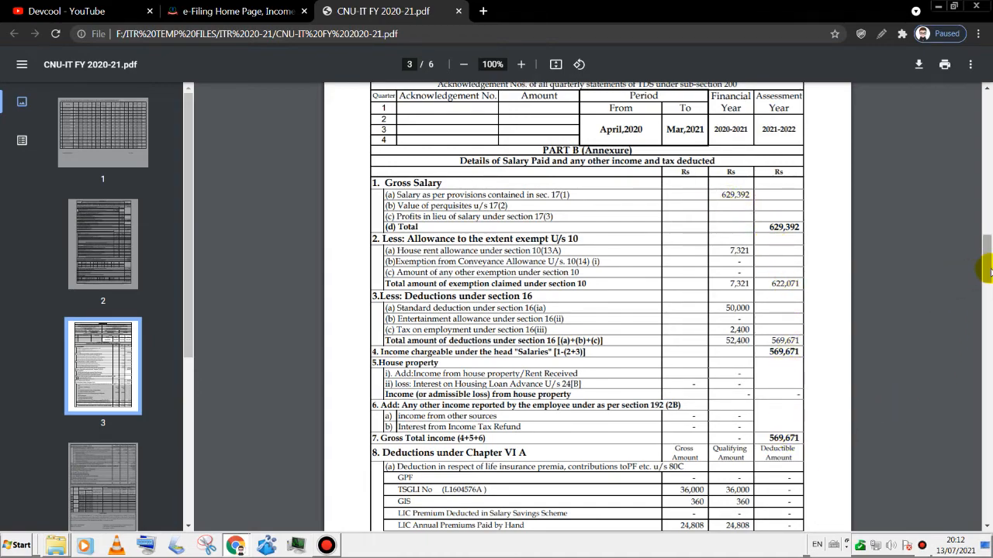
drag(985, 260, 985, 263)
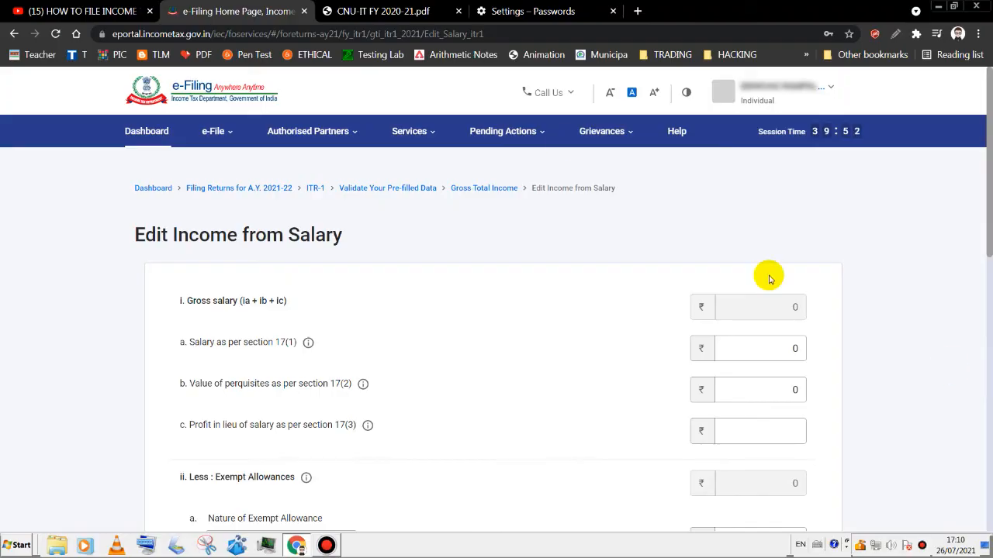
Copy the section 17(1) salary of 629,392 from Form 16 into the Salary as per section 17(1) field of the return
click(383, 9)
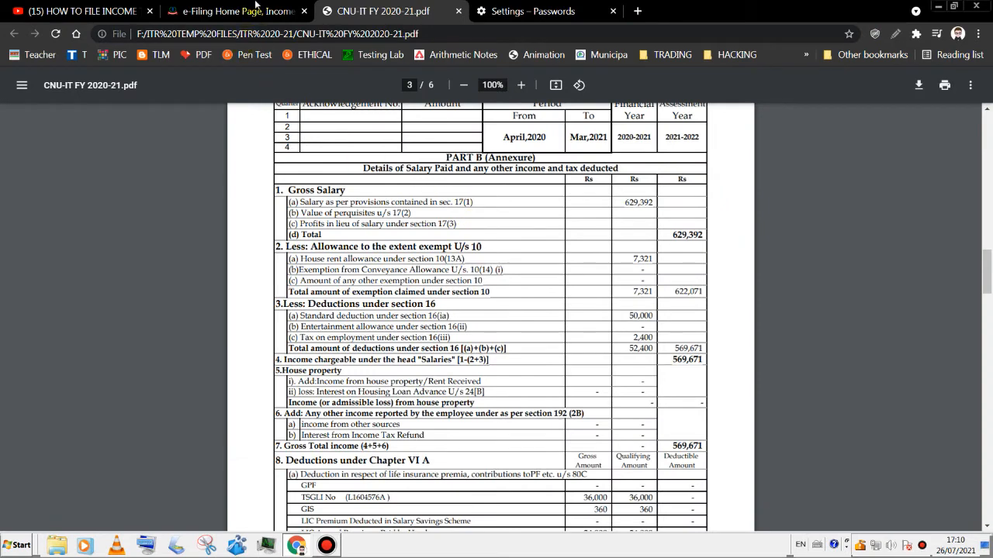
click(254, 8)
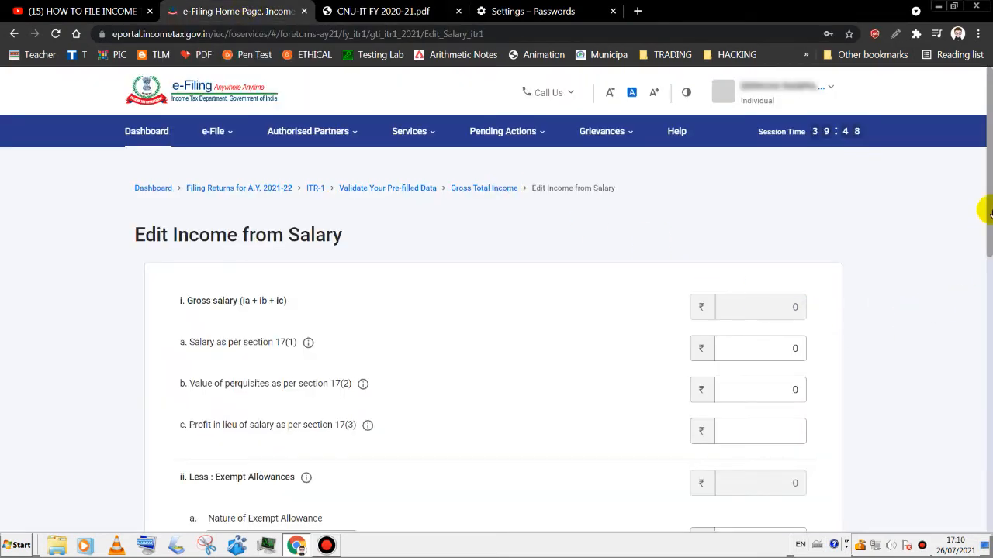
drag(991, 217, 989, 233)
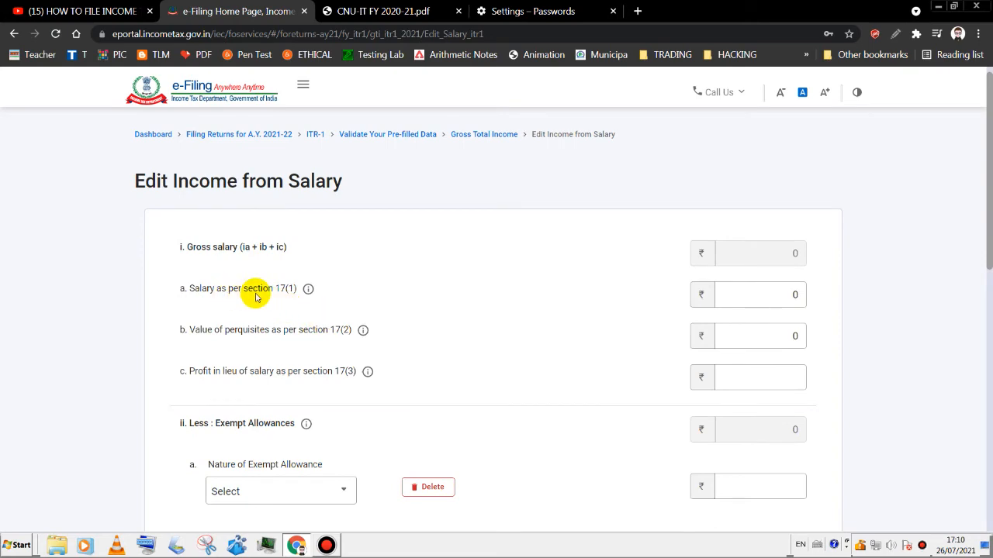
click(382, 11)
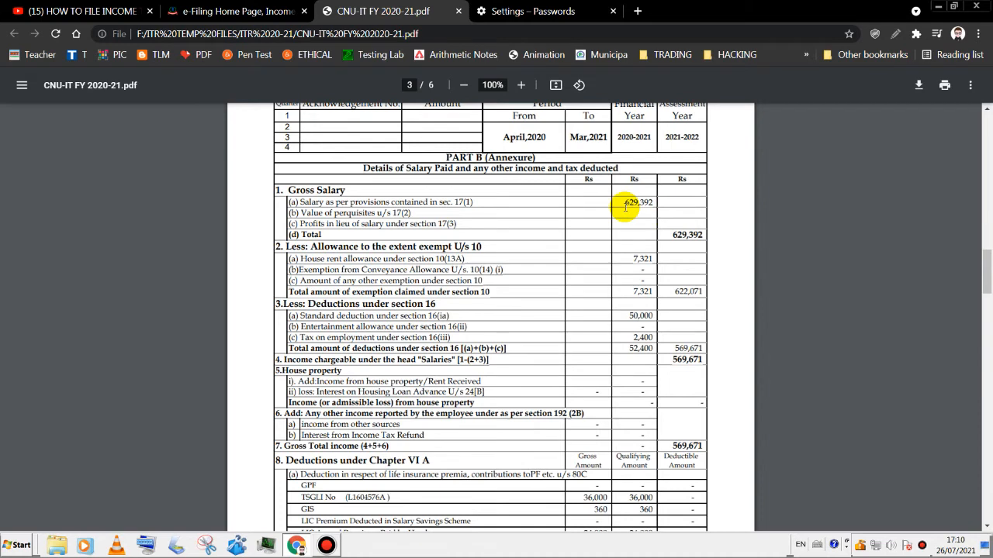
drag(625, 204, 653, 203)
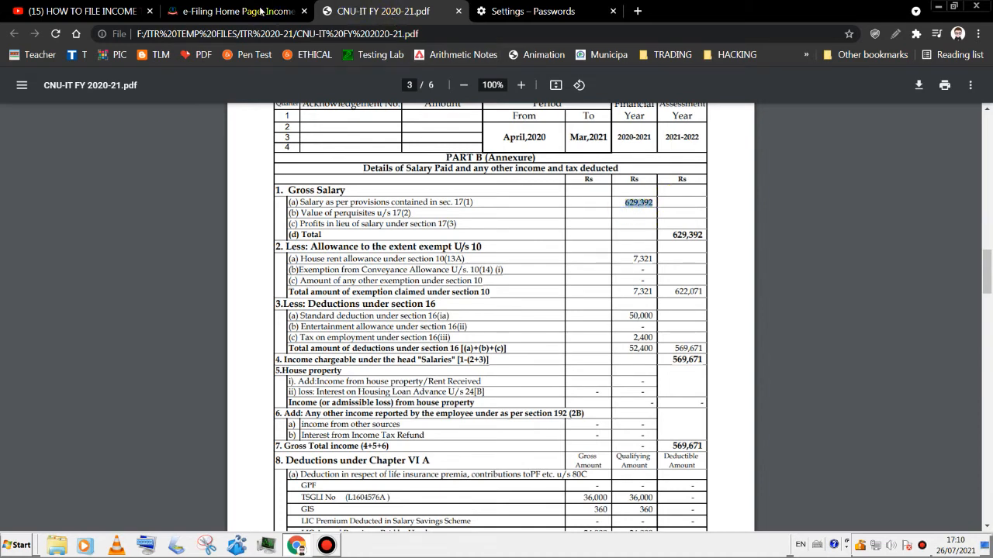
click(259, 11)
click(784, 294)
click(767, 326)
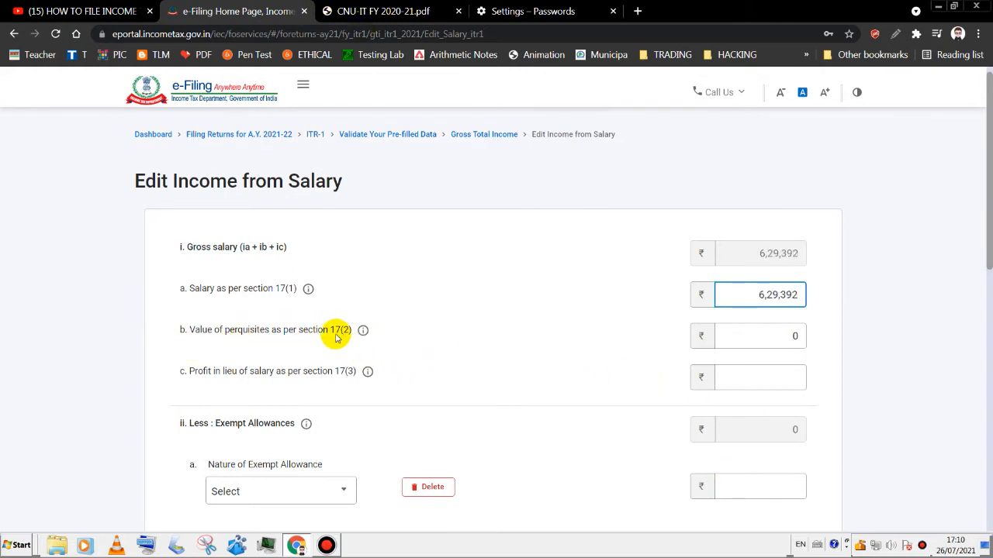
Check Form 16 for perquisites u/s 17(2) and profits in lieu of salary u/s 17(3) against the return's fields
click(412, 8)
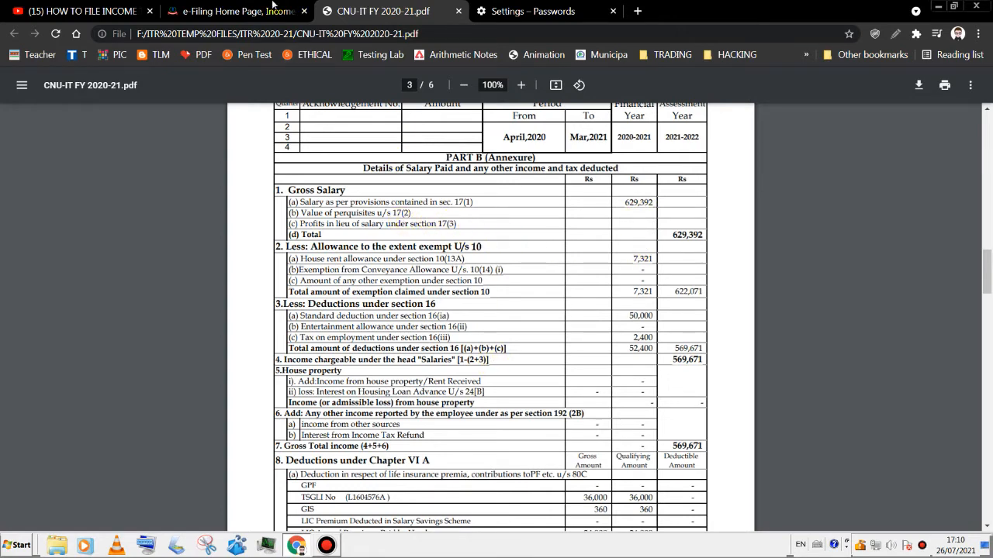
click(273, 6)
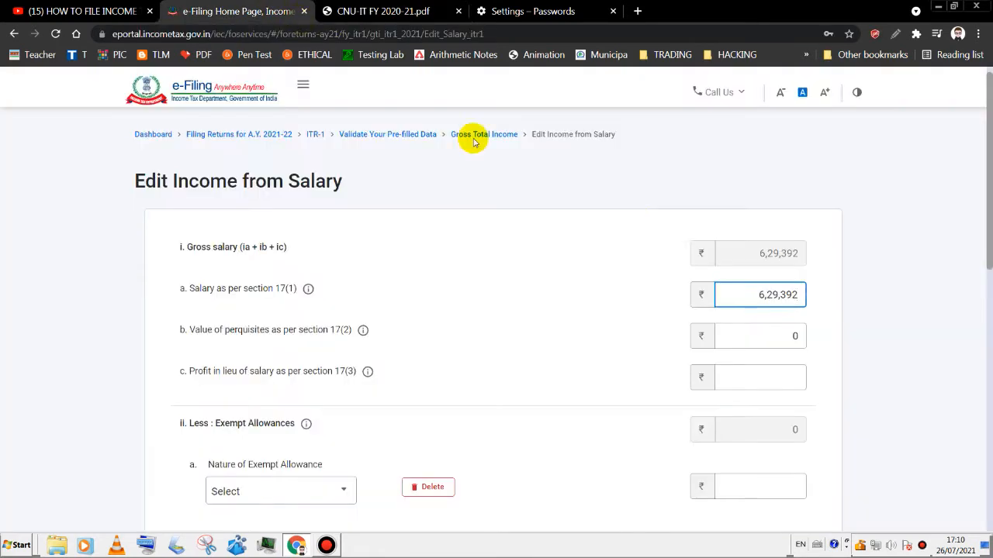
click(784, 385)
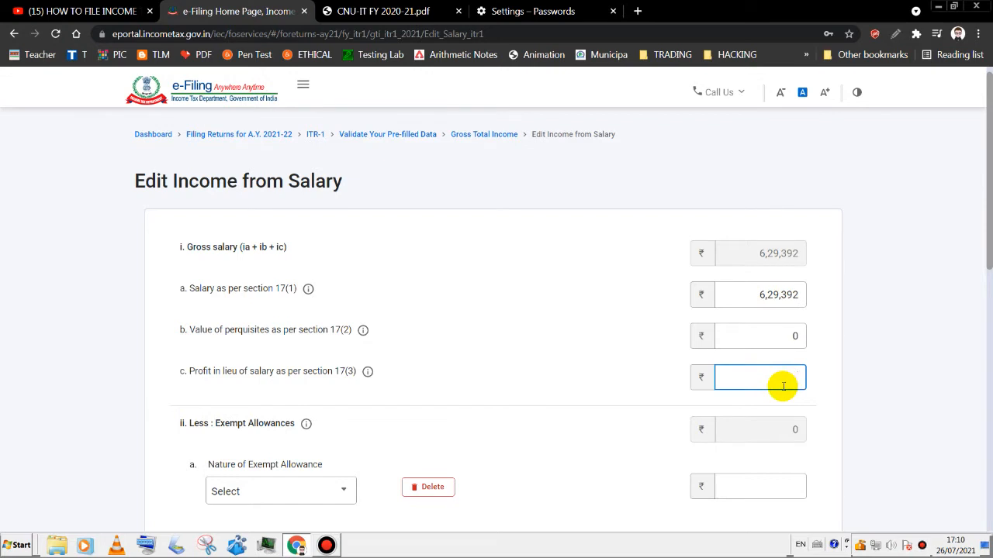
Look up the house rent allowance exempt under section 10(13A) in Form 16 for the return's exempt allowances section
scroll(783, 385, down, 3)
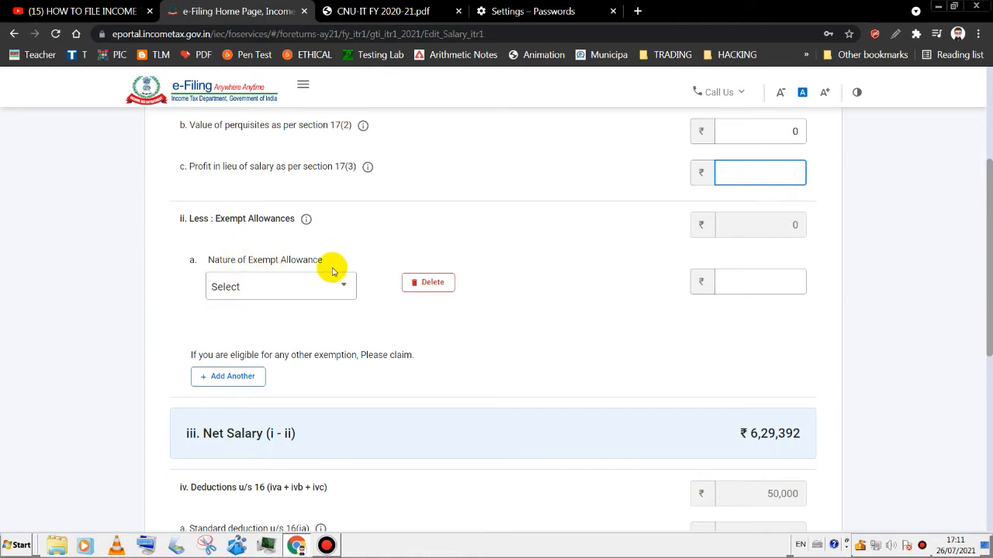
click(353, 11)
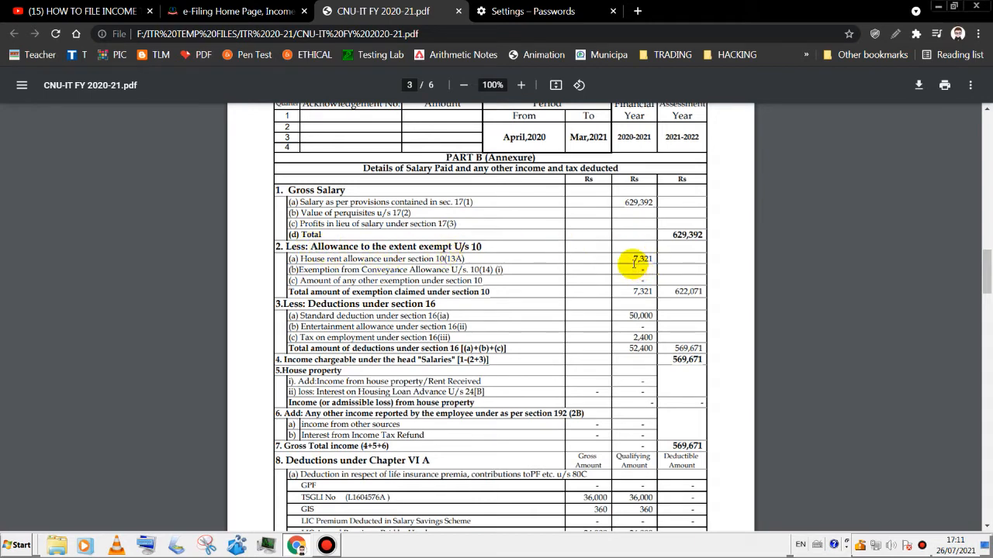
drag(632, 262, 659, 260)
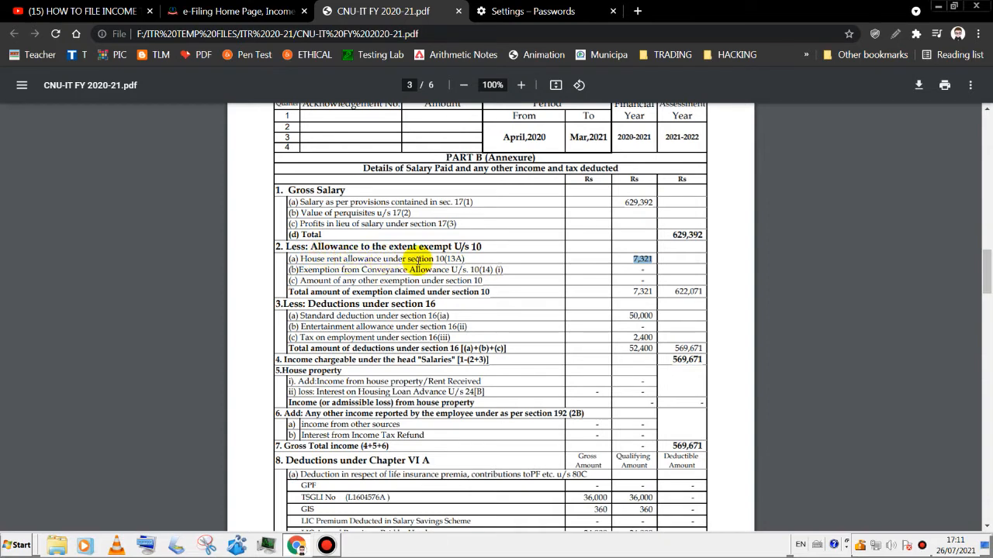
drag(436, 259, 471, 261)
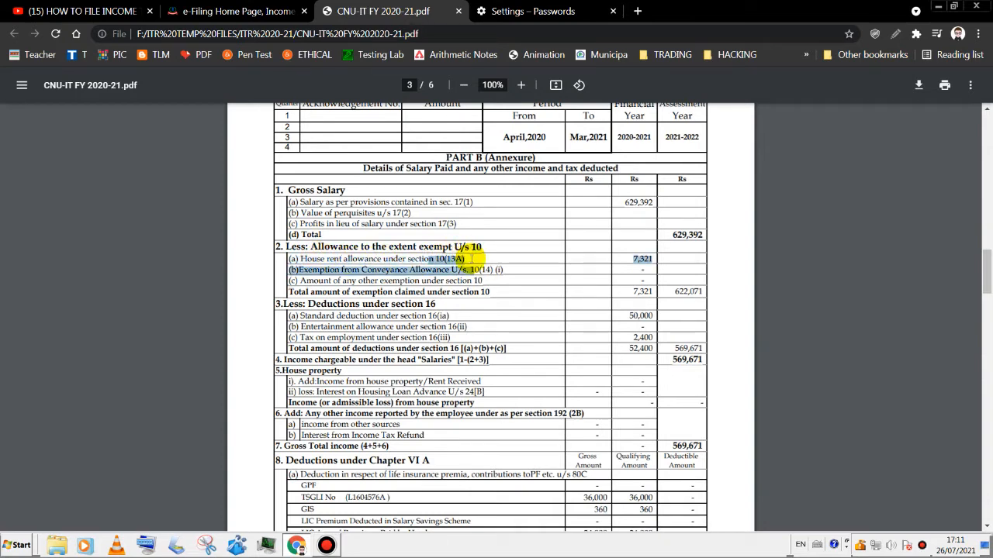
click(262, 9)
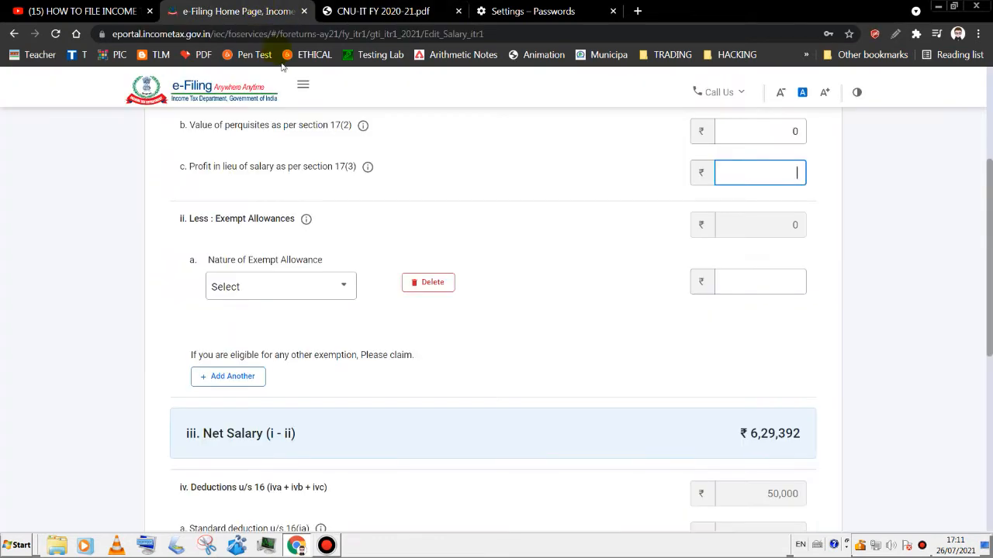
Claim the exempt allowance Sec 10(13A)-Allowance to meet expenditure incurred on house rent with an amount of 7,321
click(310, 290)
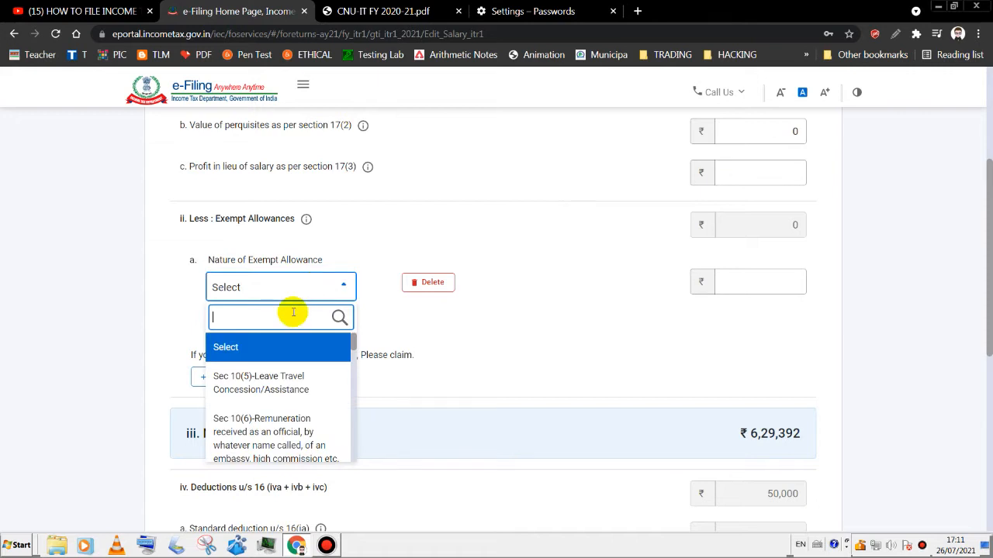
text(13)
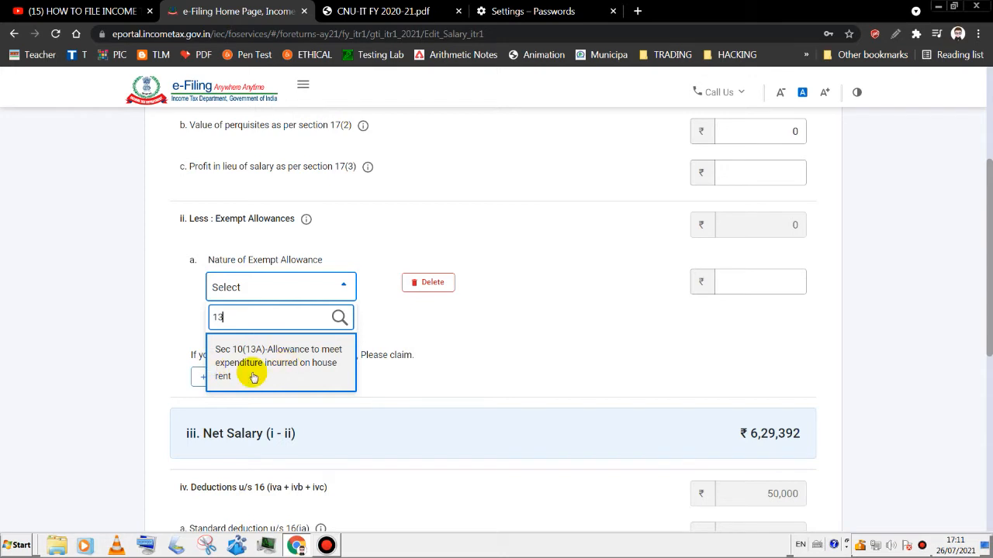
click(270, 375)
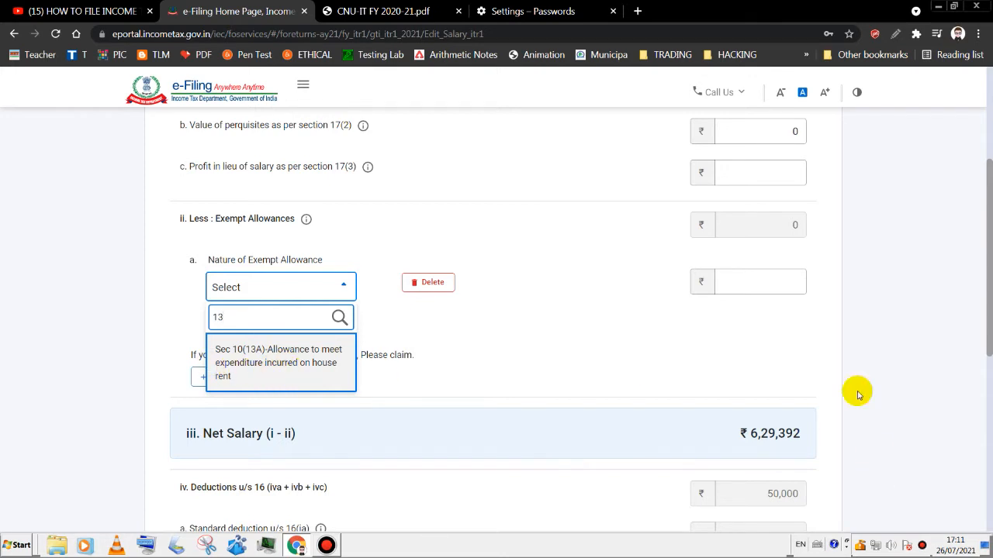
click(764, 283)
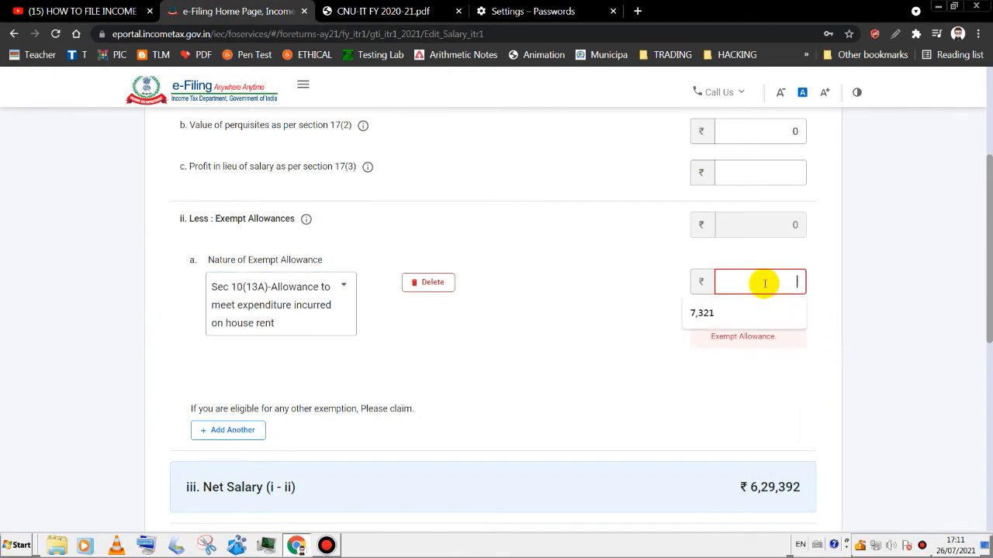
click(701, 310)
Check the claimed exemption against Form 16, including conveyance and any other exemption under section 10
click(389, 10)
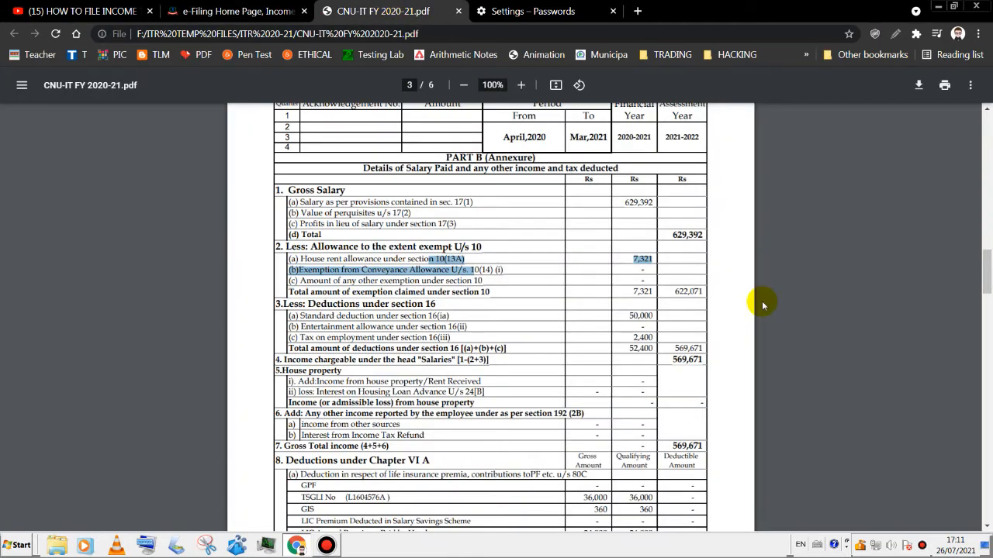
click(247, 11)
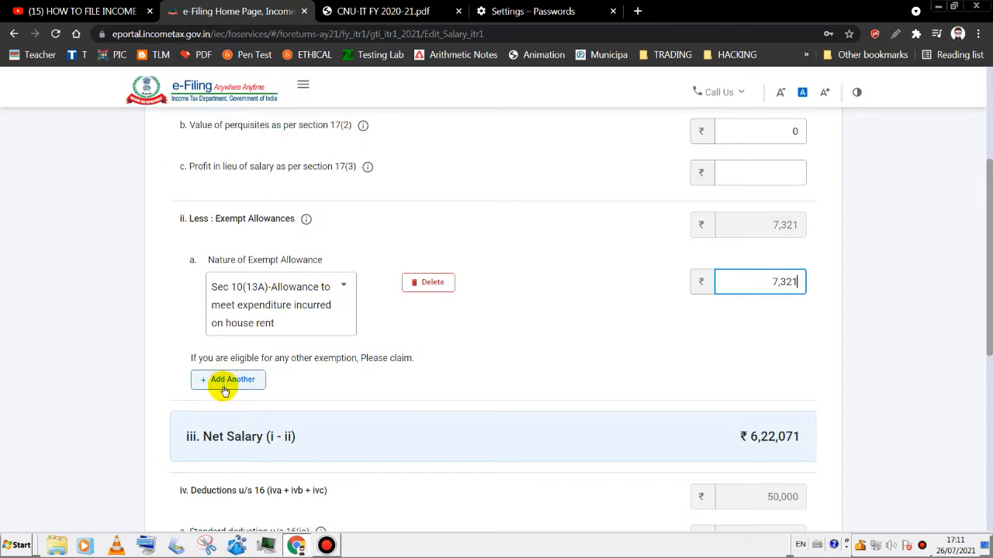
key(ctrl+Tab)
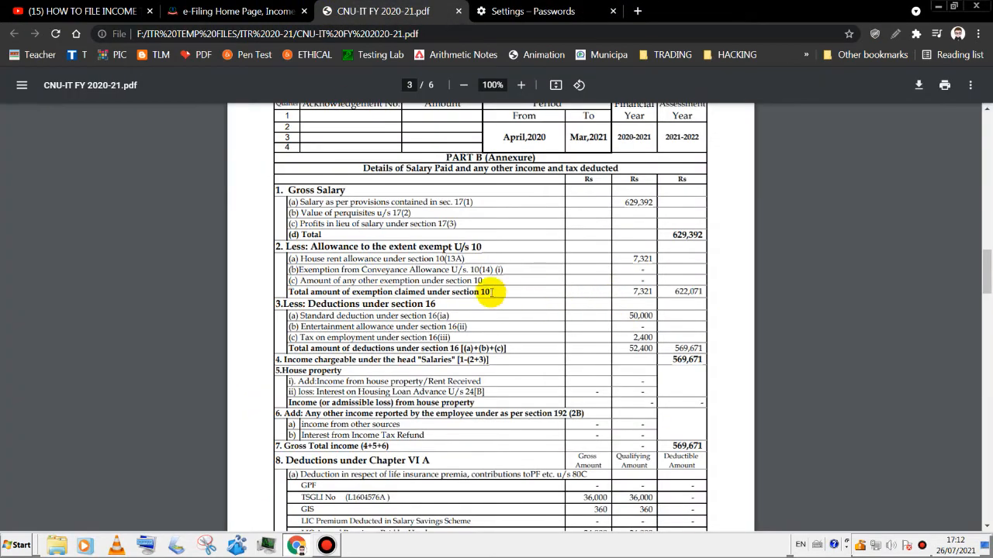
key(ctrl+shift+Tab)
Check the section 16 deductions in Form 16 and set Professional tax u/s 16(iii) to 2,400 in the return
scroll(985, 376, down, 3)
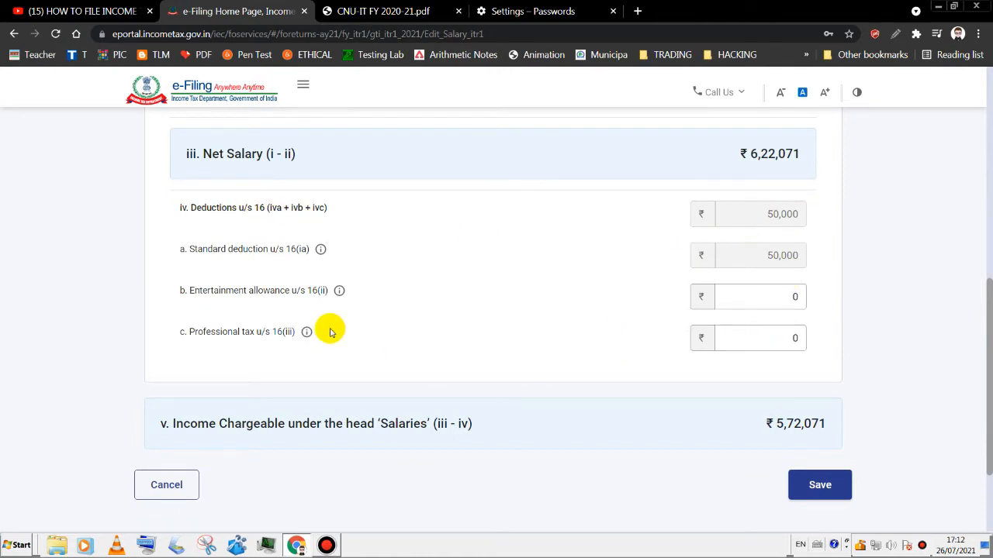
click(749, 307)
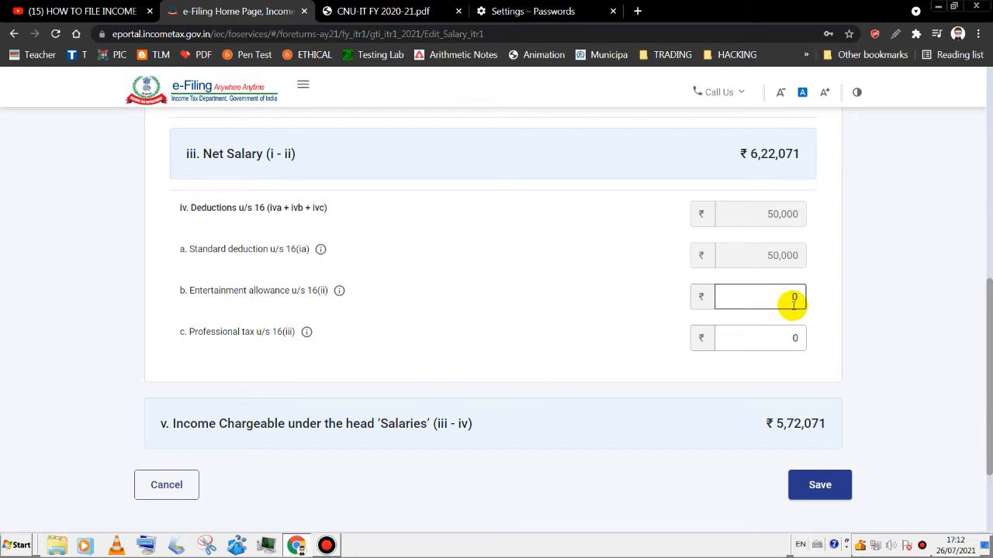
click(361, 12)
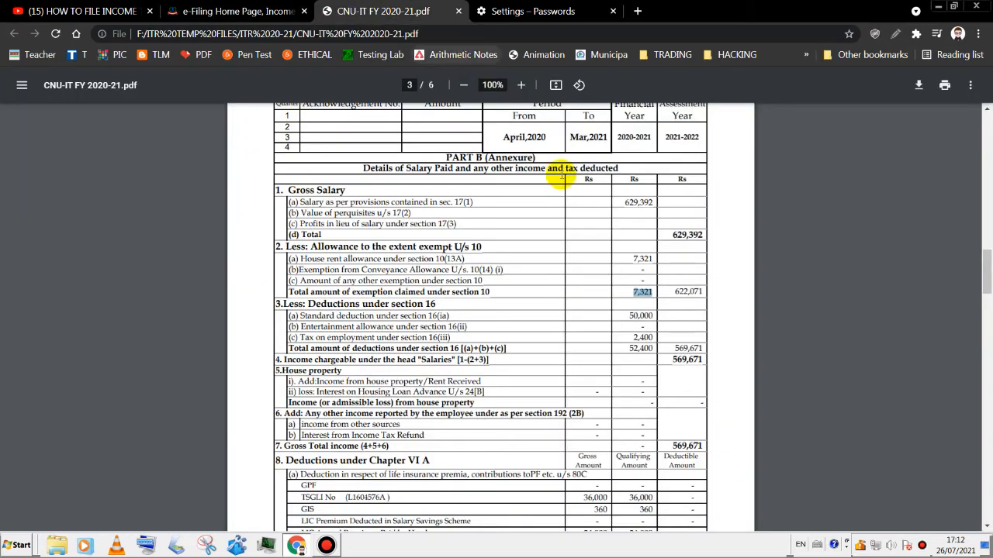
click(641, 327)
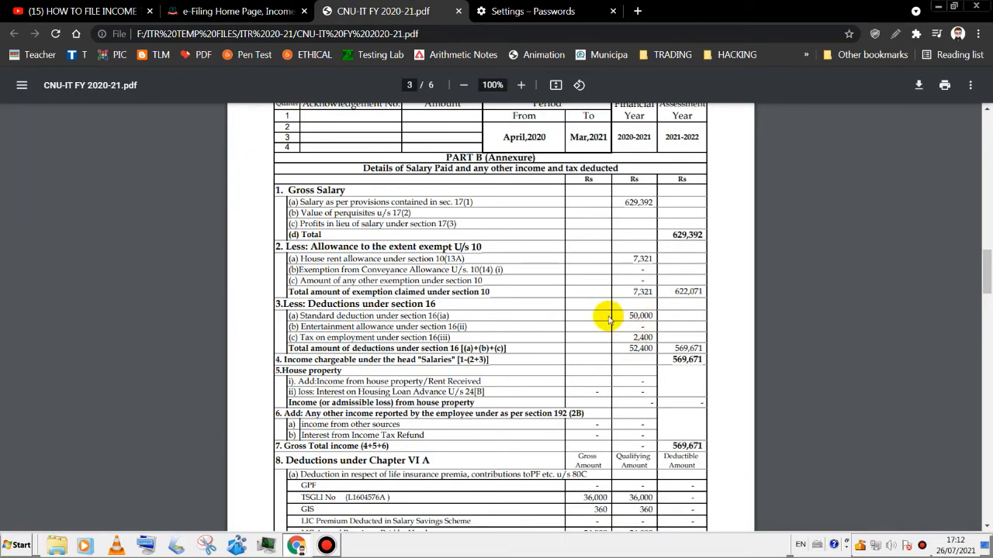
click(247, 19)
click(793, 338)
key(BackSpace)
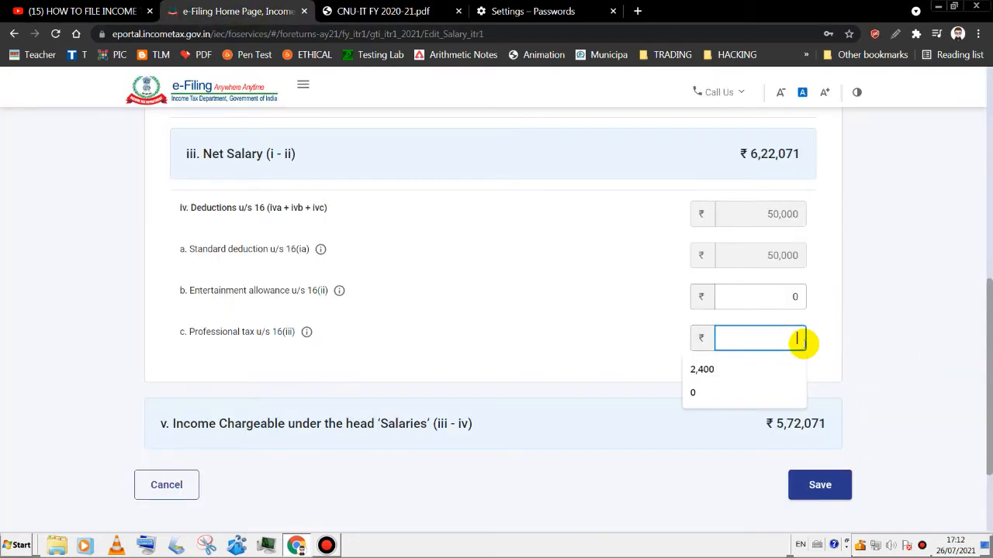
click(721, 370)
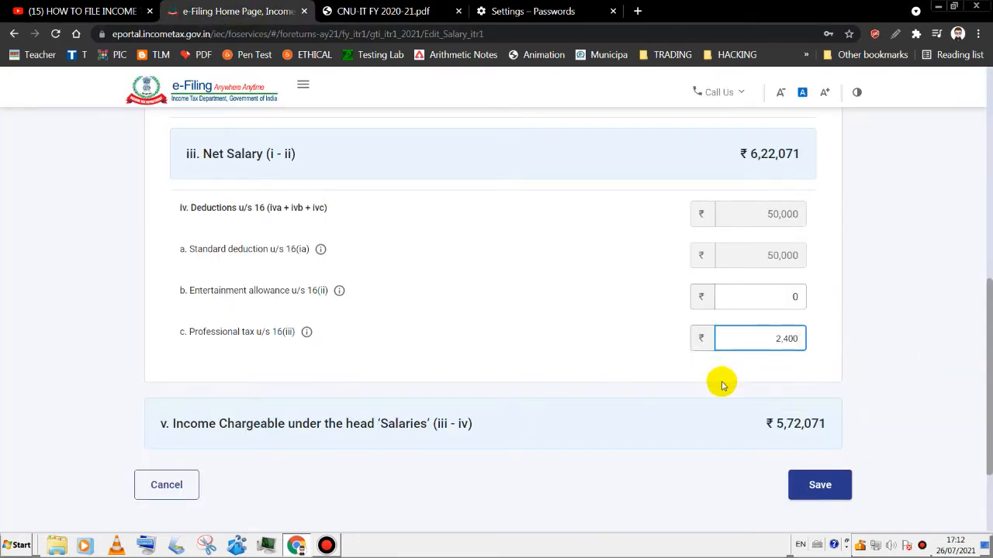
Compare the income chargeable under Salaries with the figure in Form 16 and save the salary details
scroll(987, 399, down, 1)
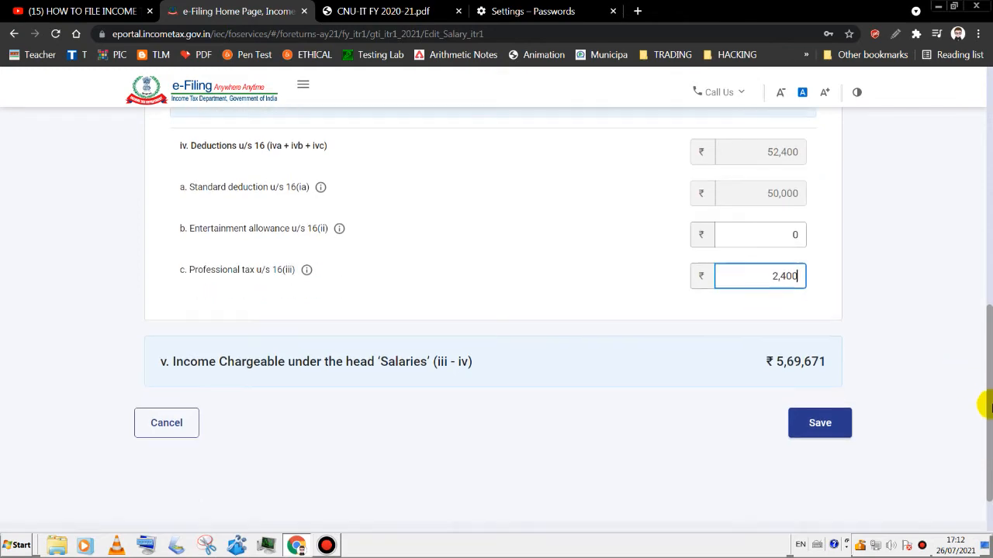
mouse_move(989, 405)
mouse_down()
mouse_move(990, 250)
mouse_move(983, 400)
mouse_up()
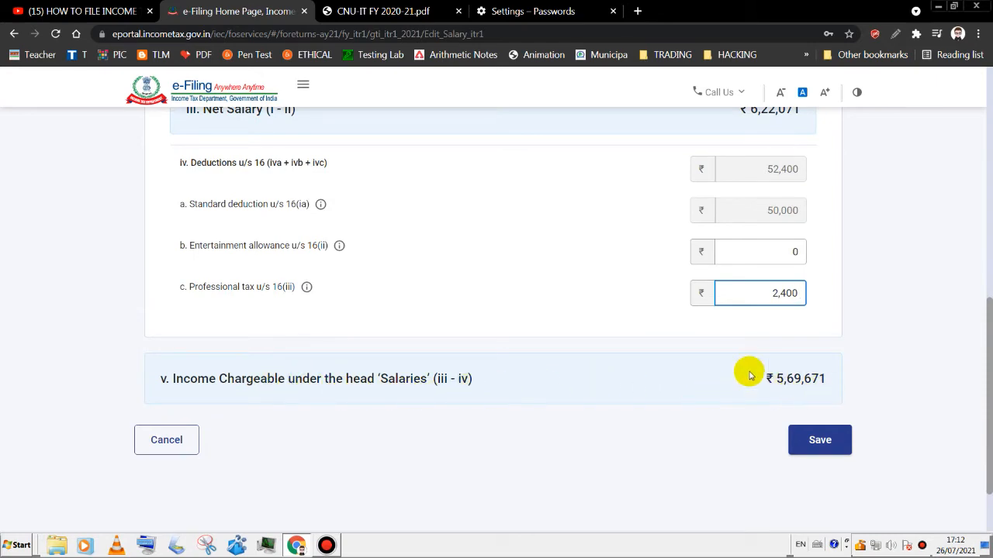
click(348, 13)
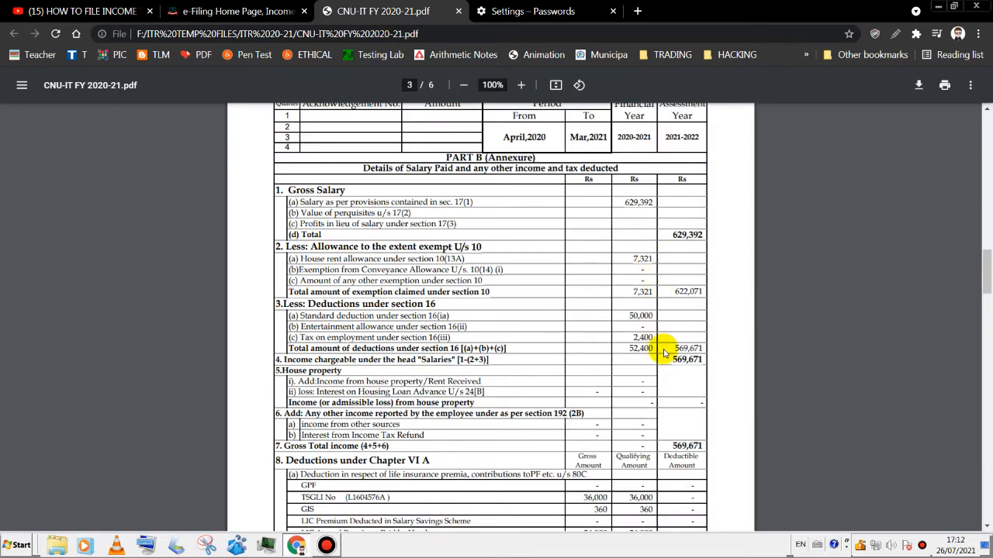
drag(679, 362, 705, 359)
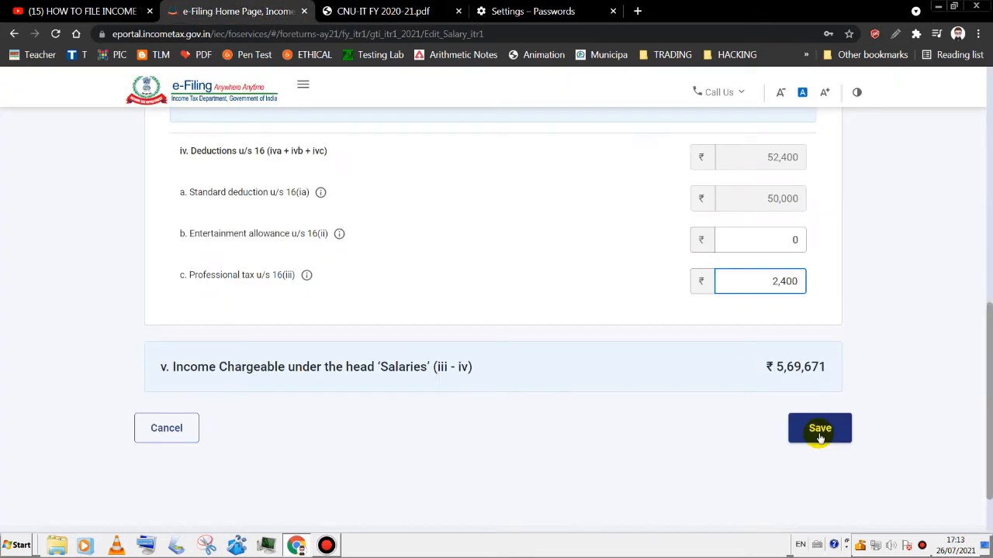
click(819, 437)
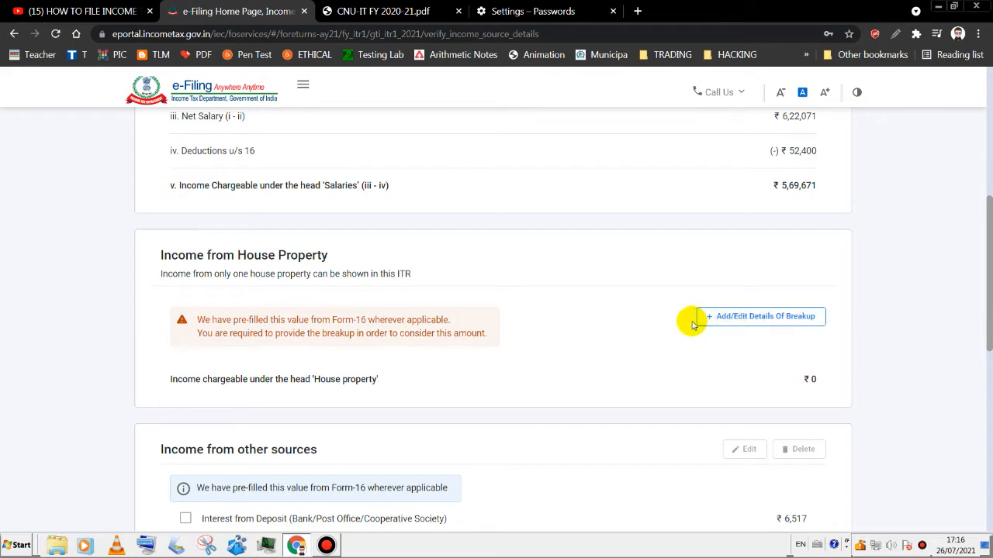
Open the Income from House Property breakup, set the property type to Self Occupied and look through its amount fields
click(741, 324)
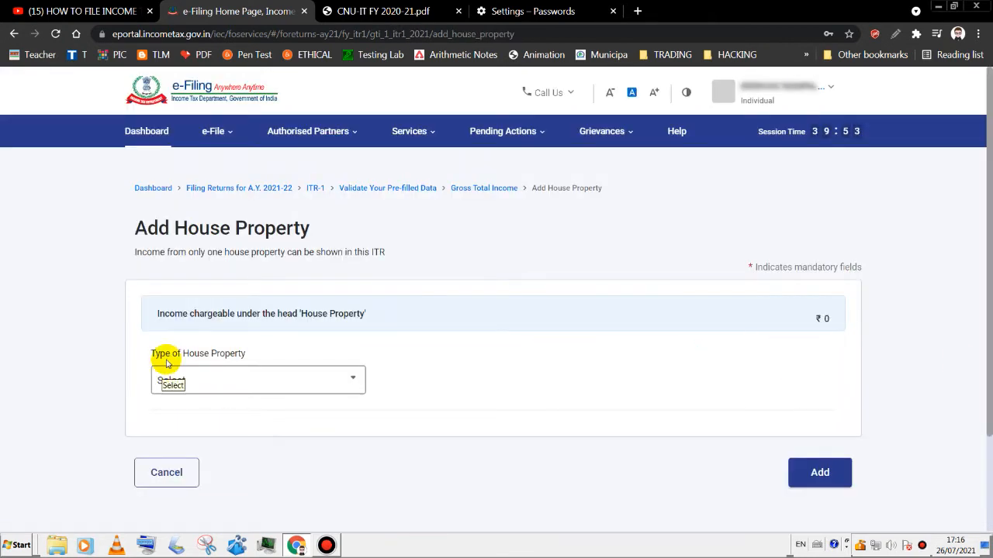
click(241, 379)
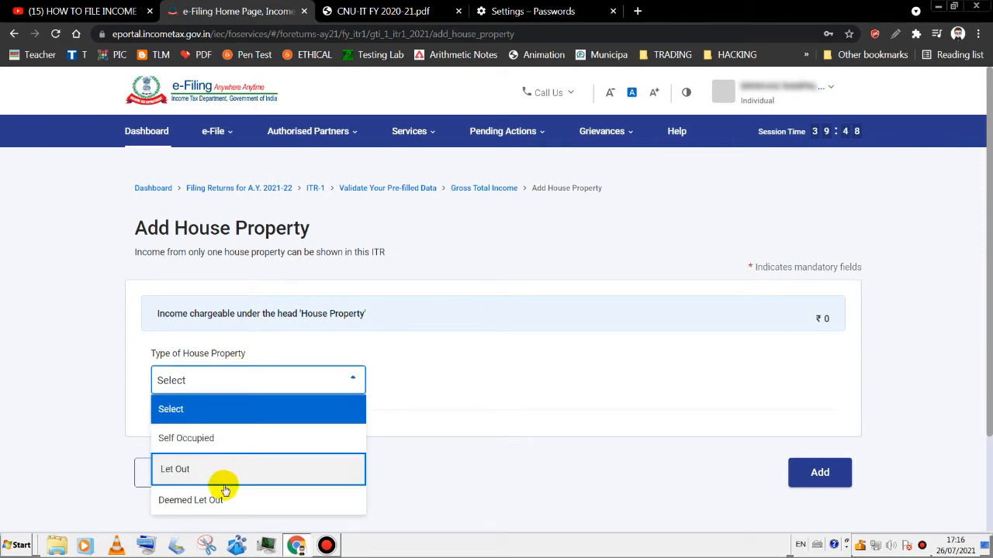
click(200, 443)
drag(991, 266, 981, 324)
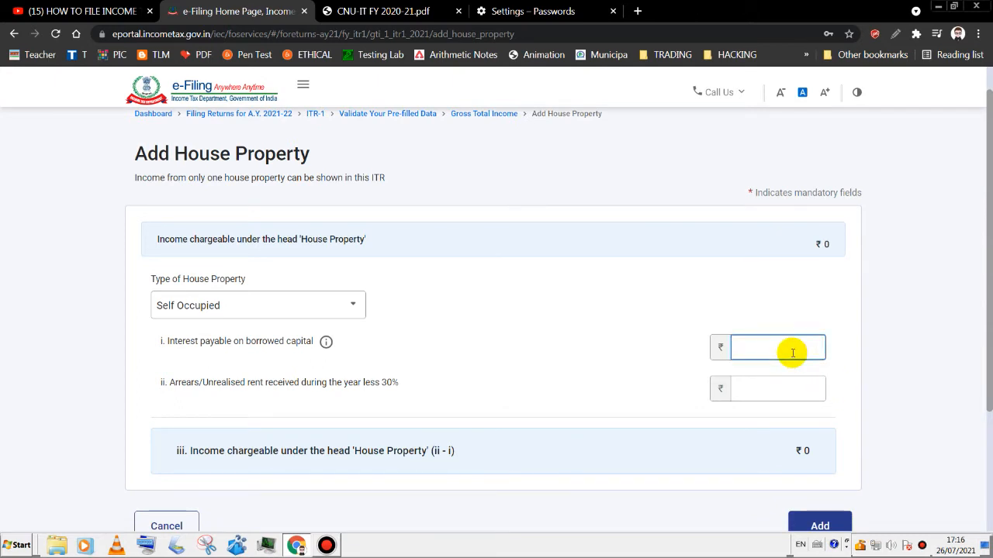
click(798, 392)
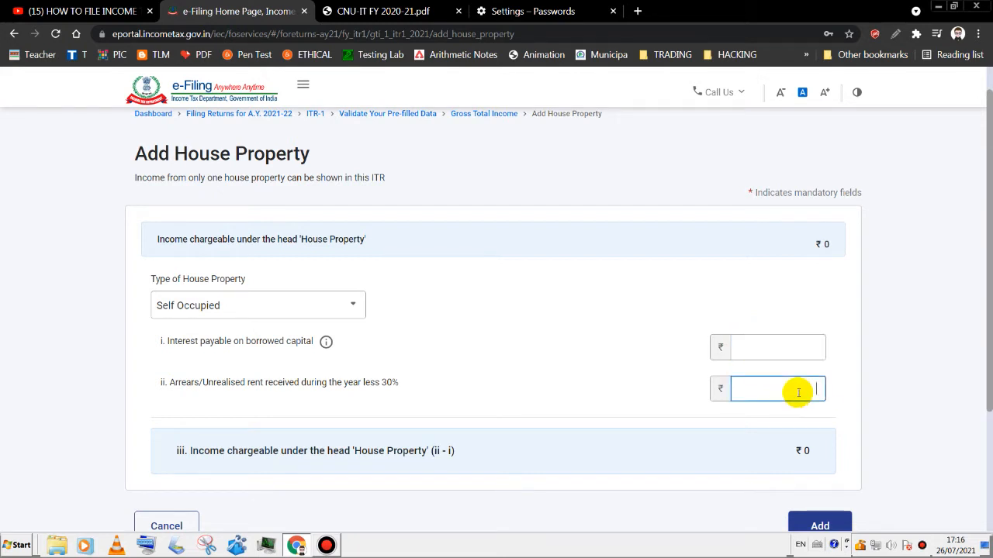
scroll(786, 314, down, 1)
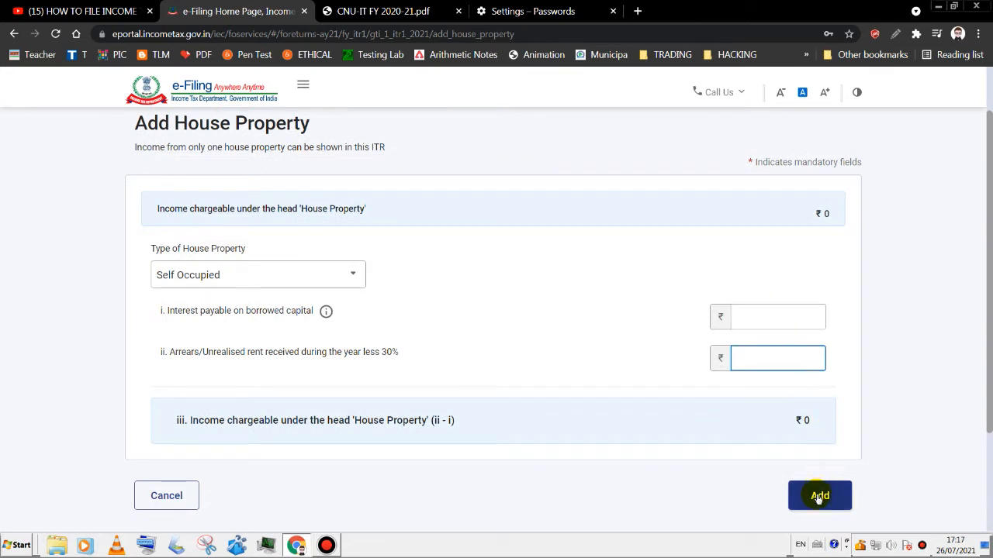
Change the property type to Let Out, go through its rent, tax and interest fields, and enter 0 for arrears/unrealised rent
click(349, 280)
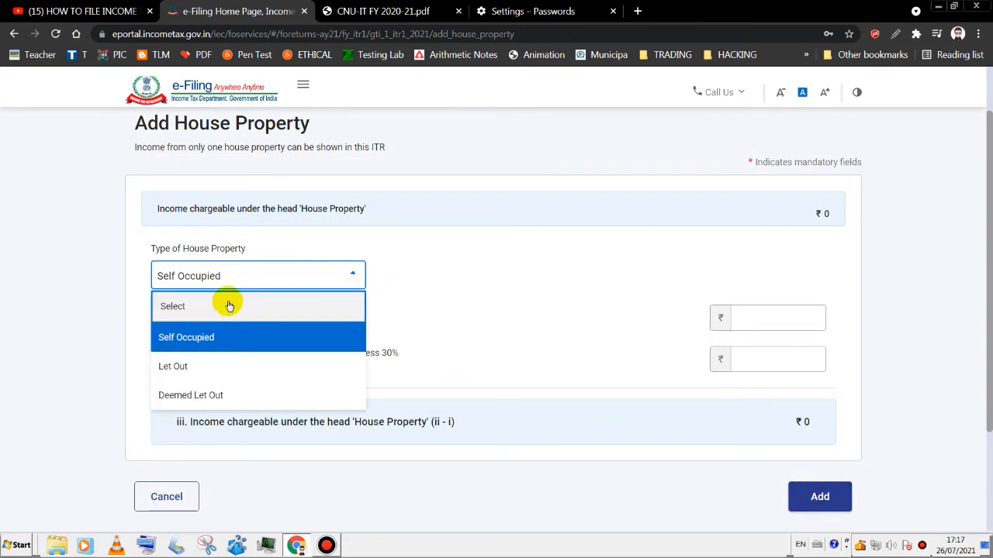
click(194, 364)
scroll(977, 290, down, 2)
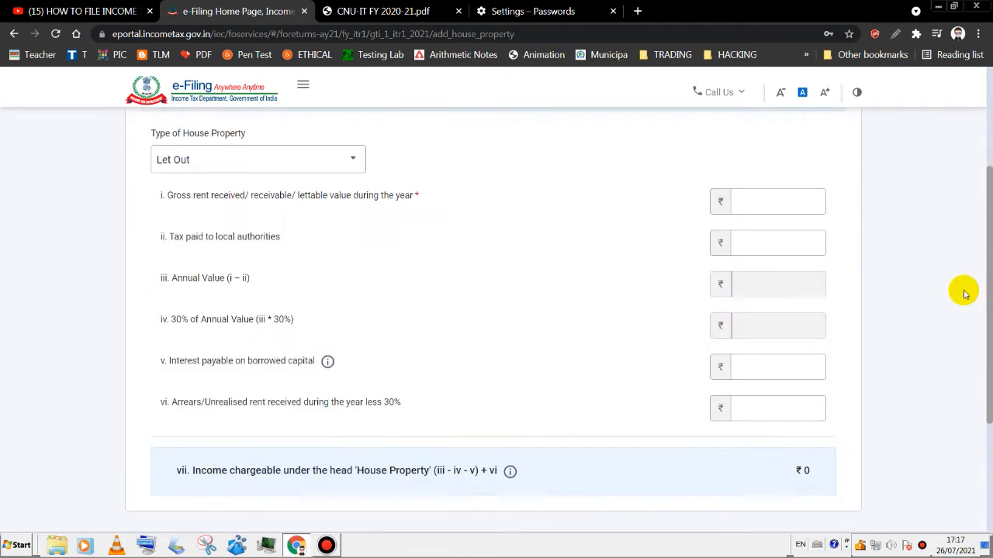
click(761, 210)
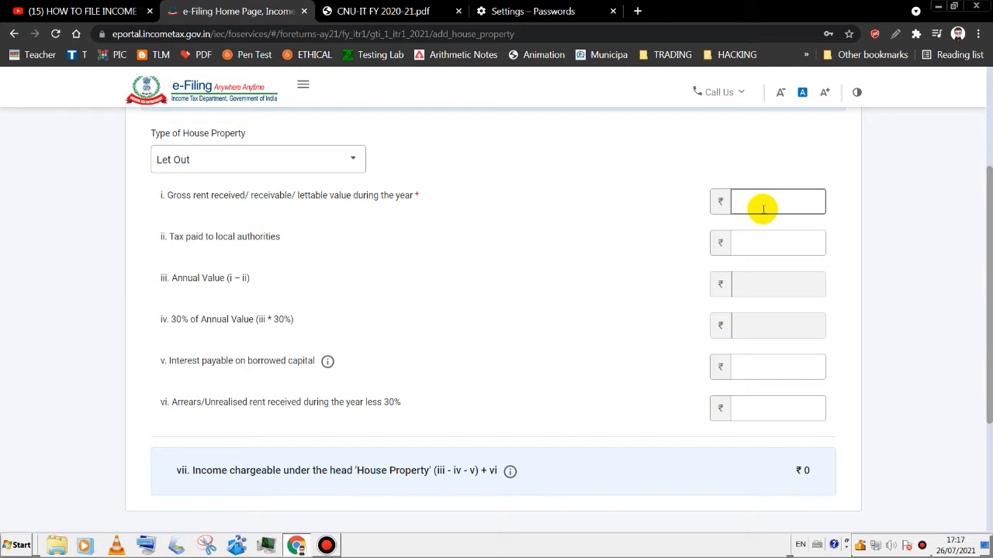
click(771, 242)
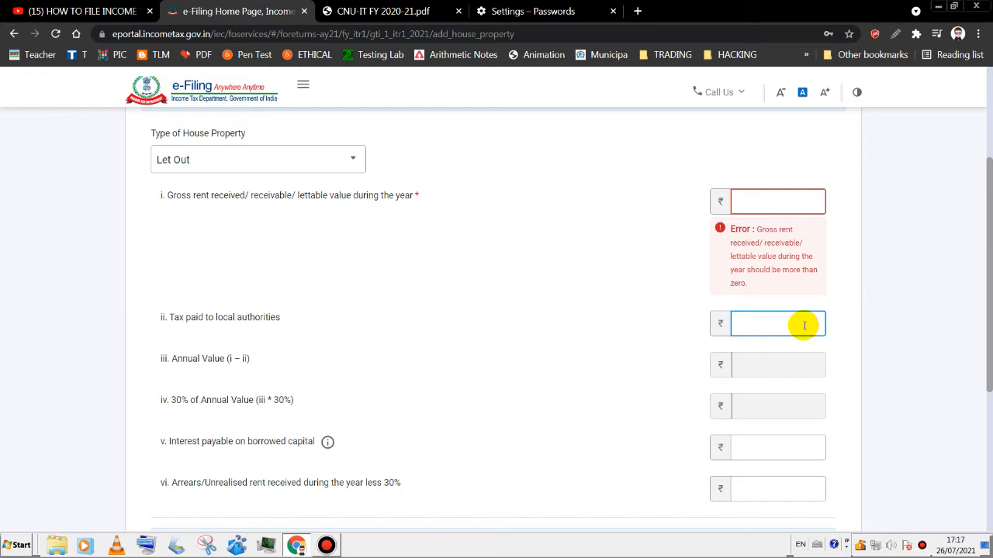
click(784, 453)
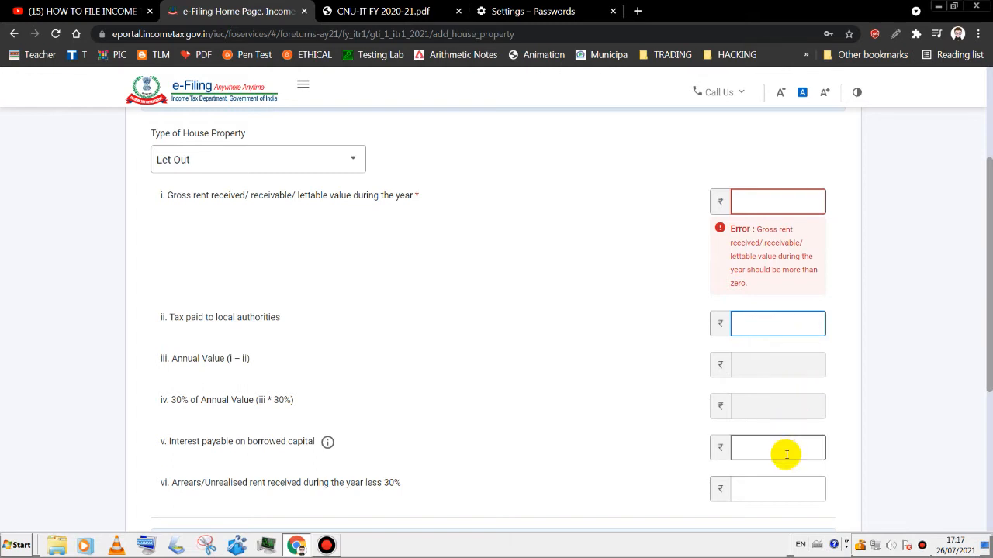
scroll(988, 403, down, 1)
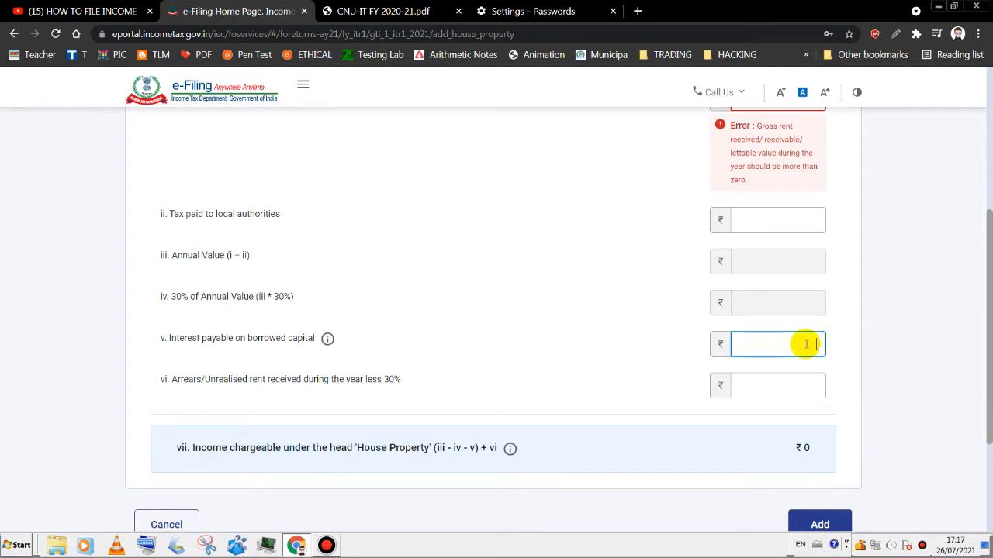
click(791, 387)
text(0)
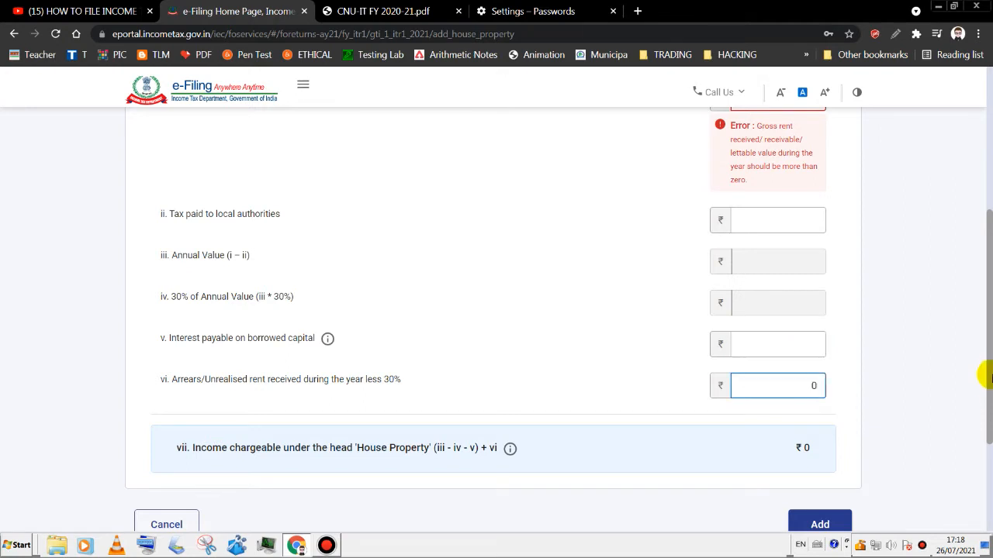
Change the property type to Deemed Let Out and go through its rent, tax, interest and arrears fields
scroll(969, 396, down, 1)
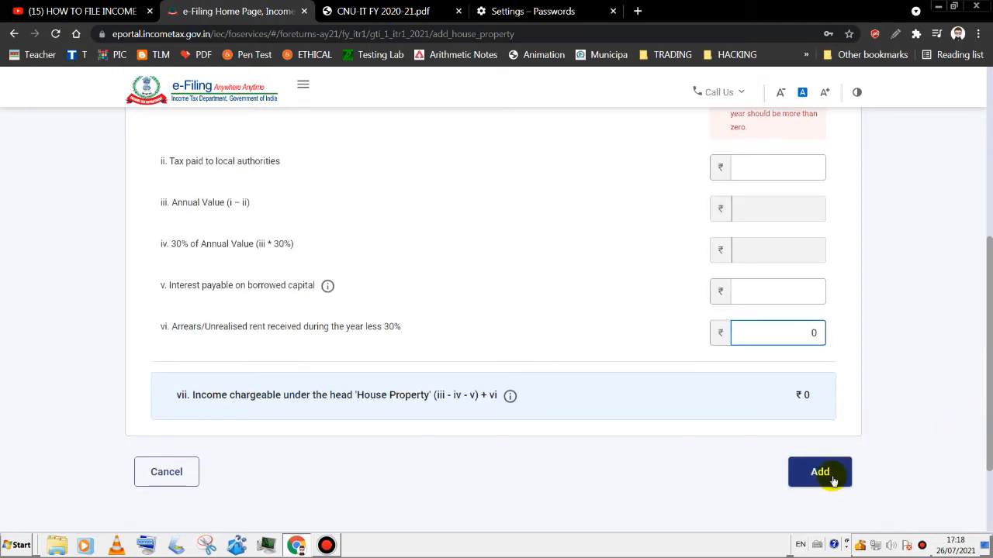
scroll(508, 350, up, 3)
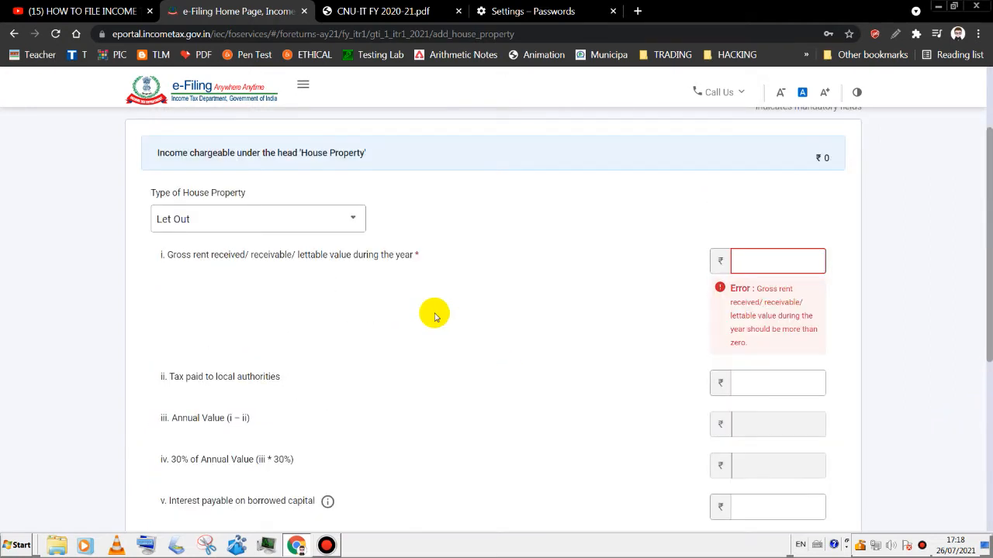
click(322, 221)
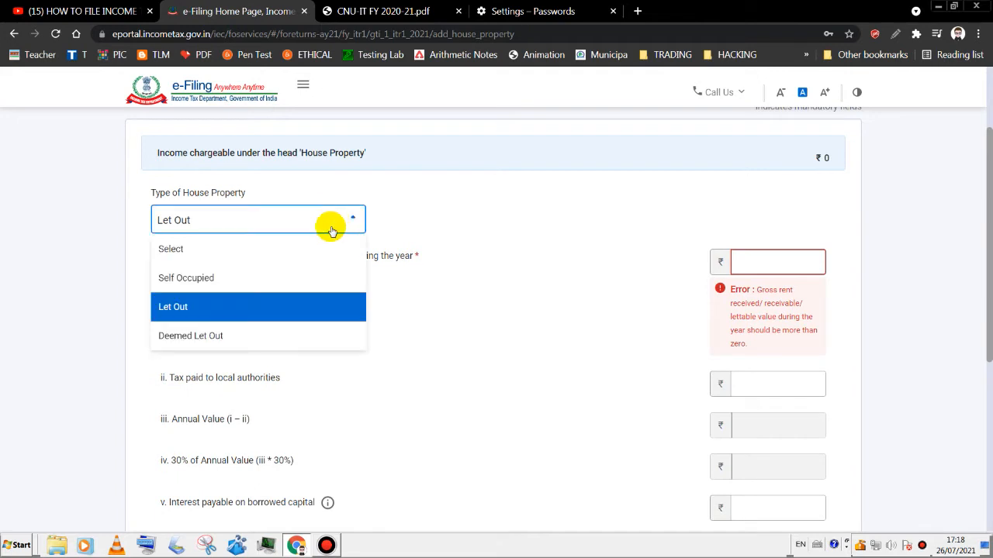
click(211, 338)
scroll(988, 300, down, 2)
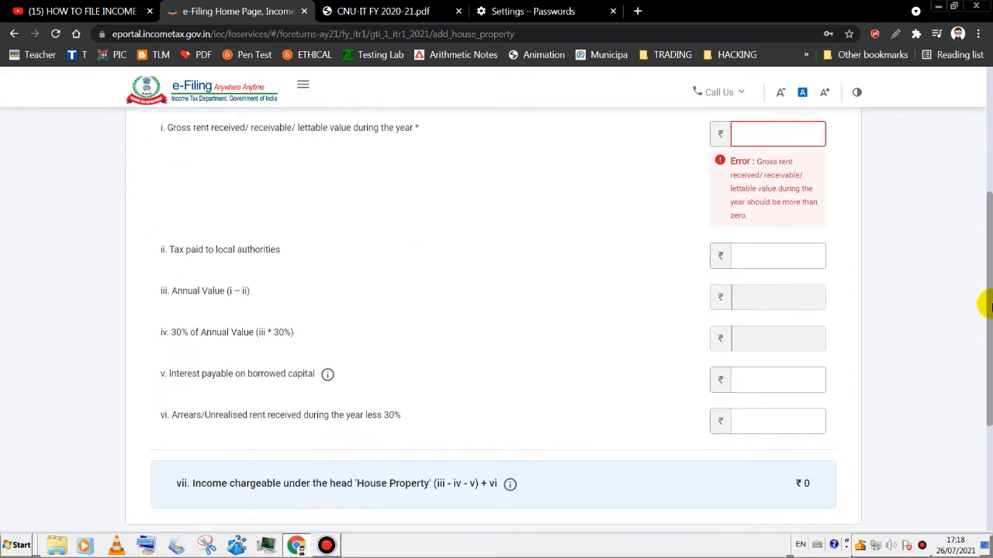
scroll(988, 215, up, 3)
scroll(989, 249, down, 1)
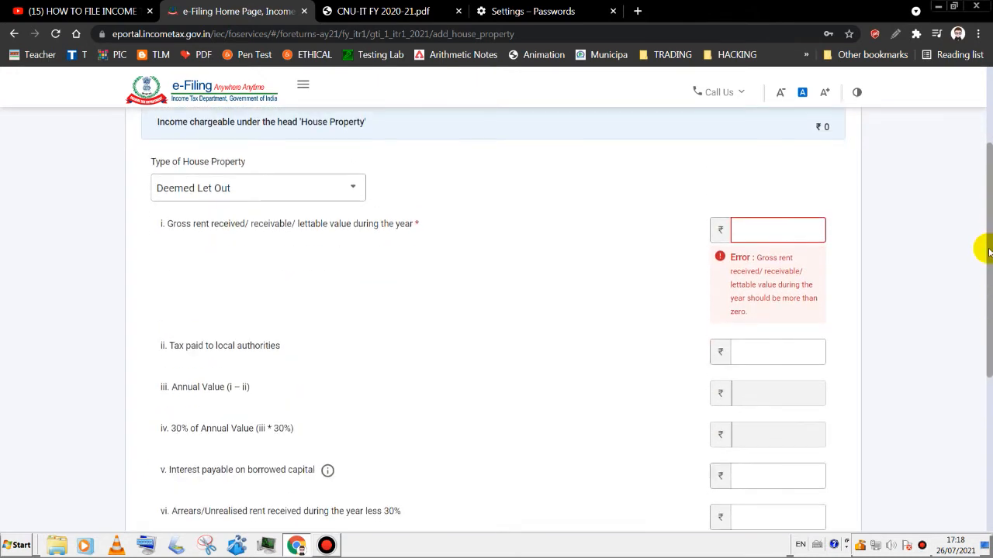
click(780, 228)
click(788, 351)
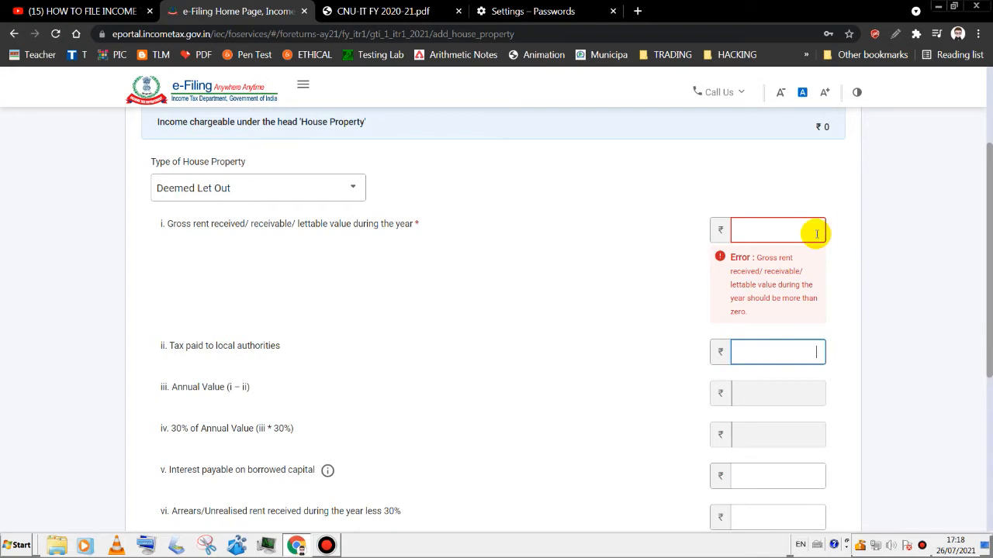
drag(989, 275, 987, 337)
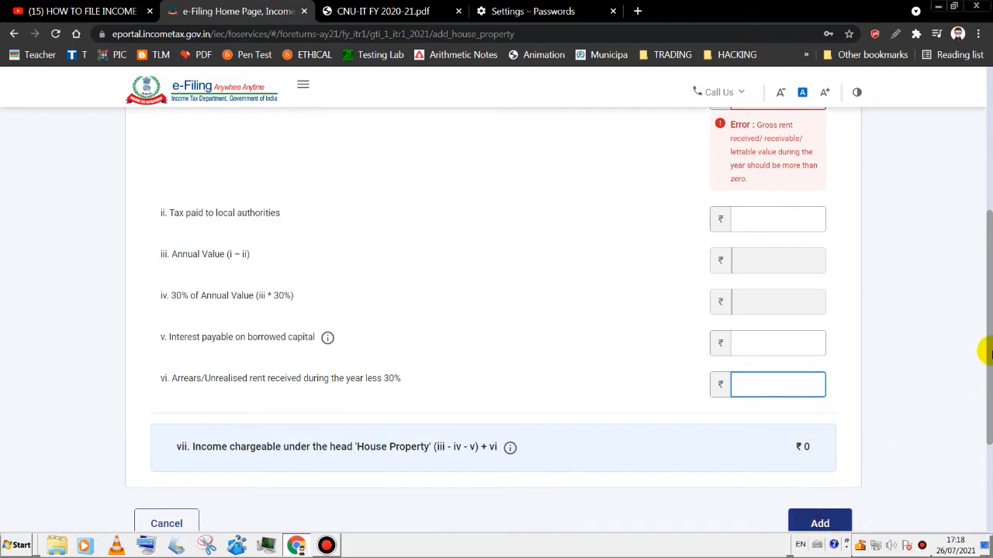
drag(988, 336, 988, 173)
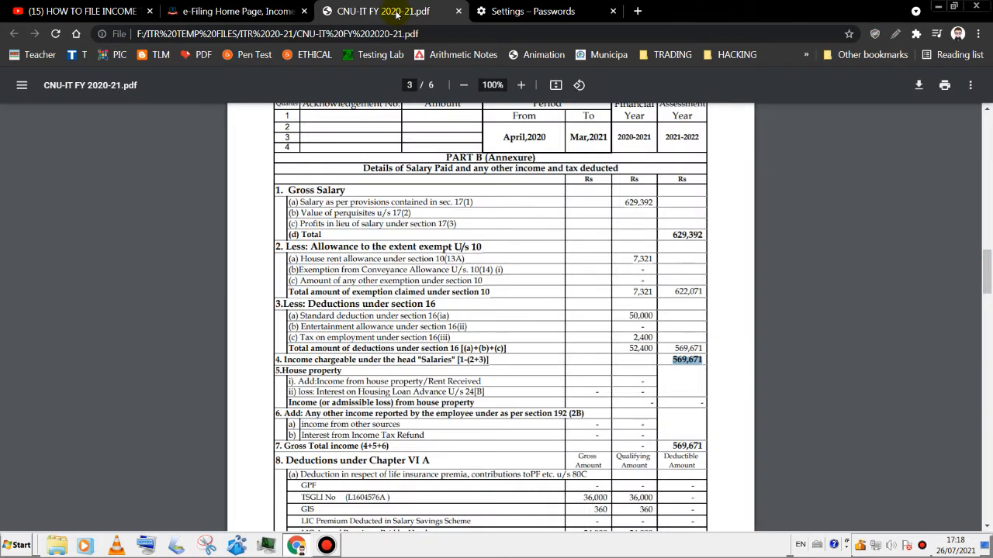
Check the house property amounts in Form 16 and cancel the house property breakup without adding it
click(395, 11)
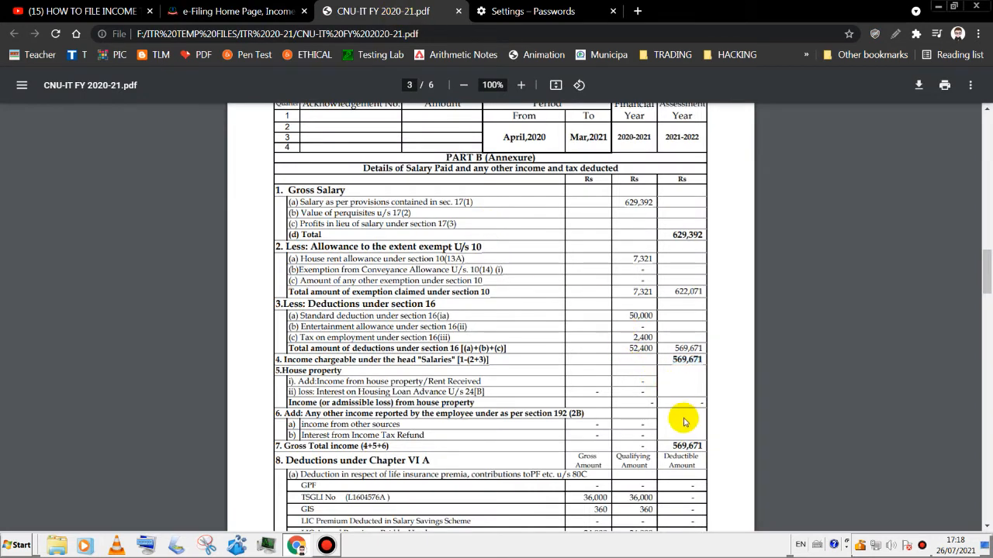
click(253, 13)
scroll(985, 333, down, 3)
scroll(986, 365, down, 3)
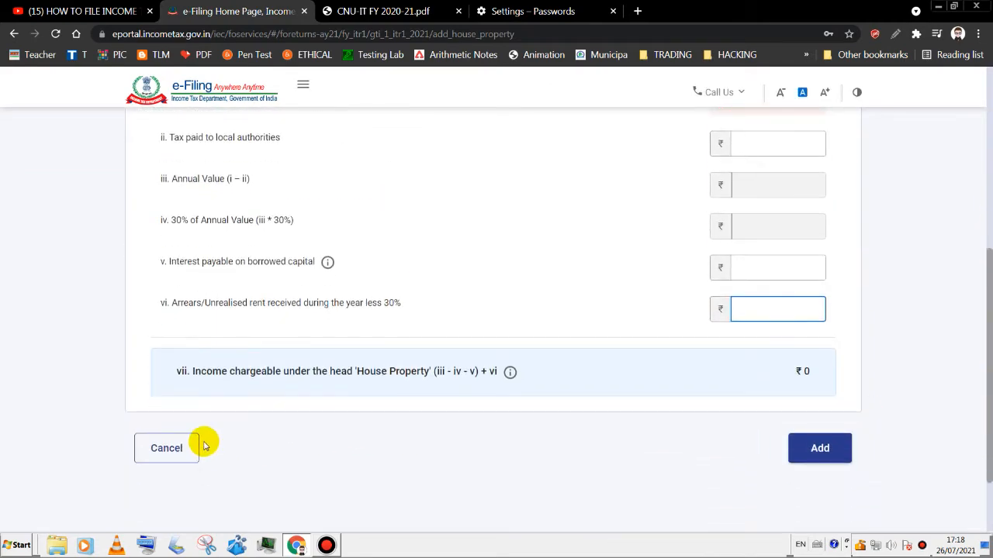
click(175, 458)
scroll(167, 462, up, 2)
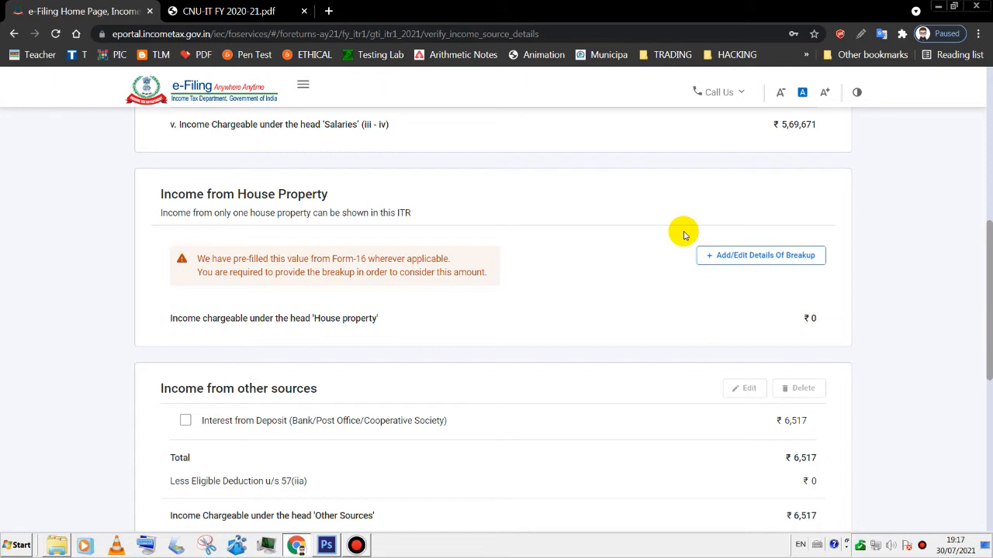
Review the income from other sources and exempt income sections, and confirm the Gross Total Income details
drag(986, 280, 986, 347)
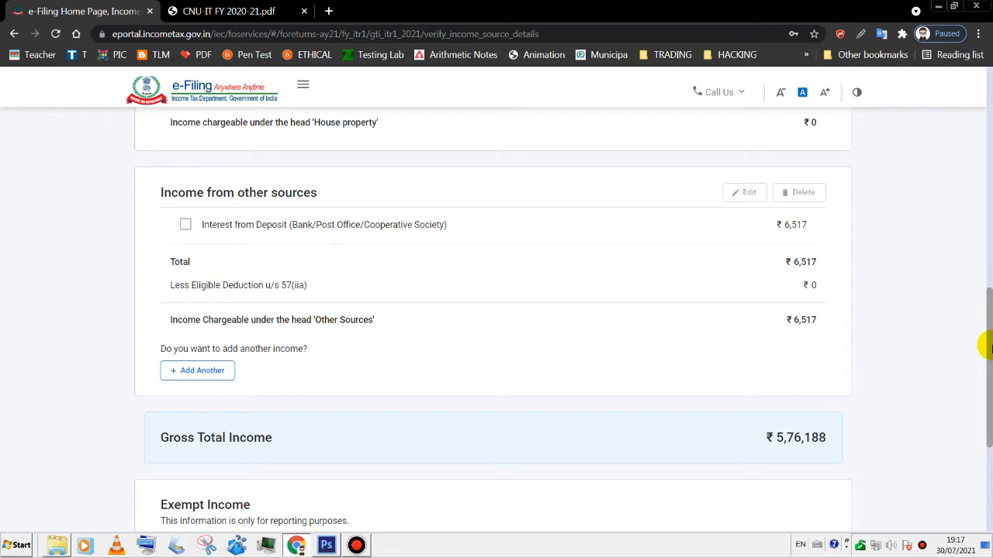
drag(989, 348, 982, 352)
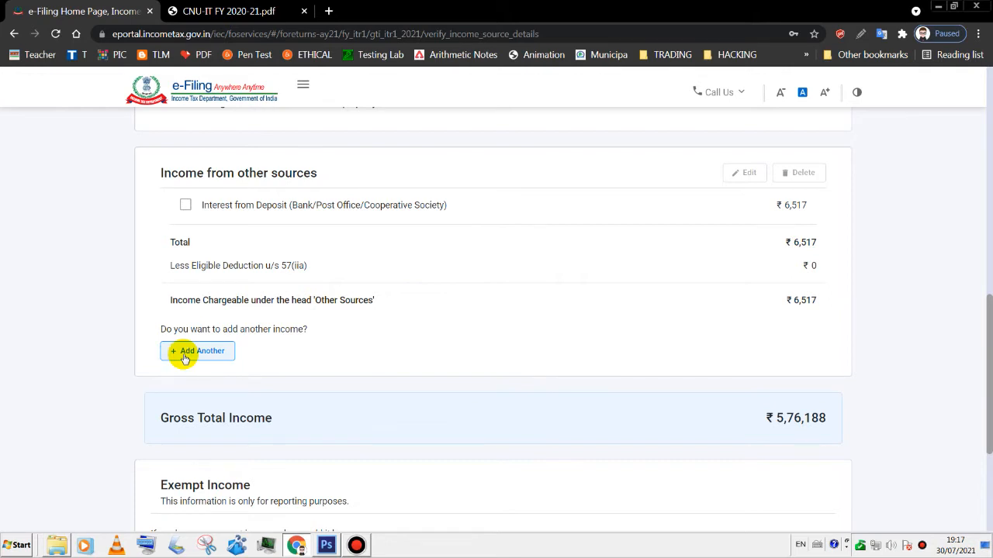
drag(988, 299, 988, 370)
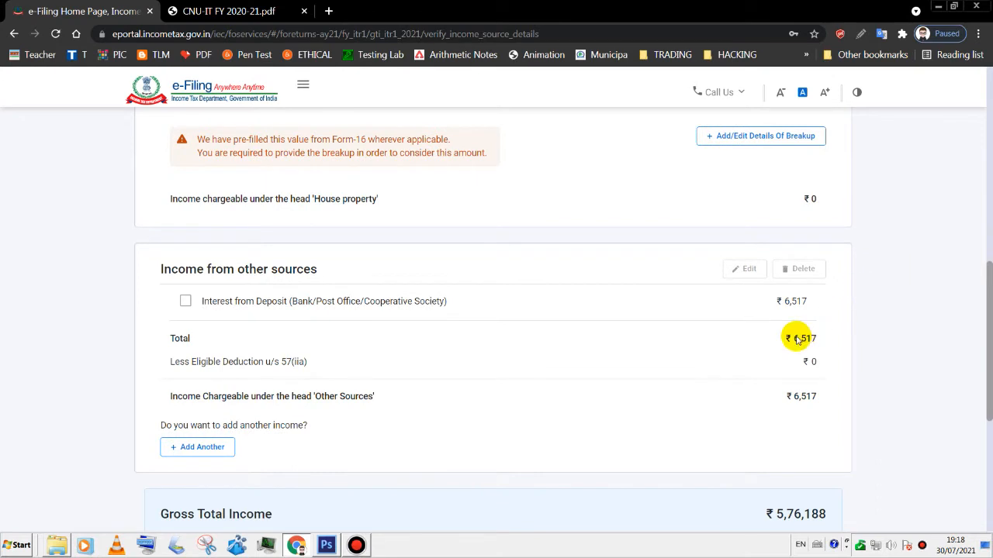
scroll(989, 363, down, 4)
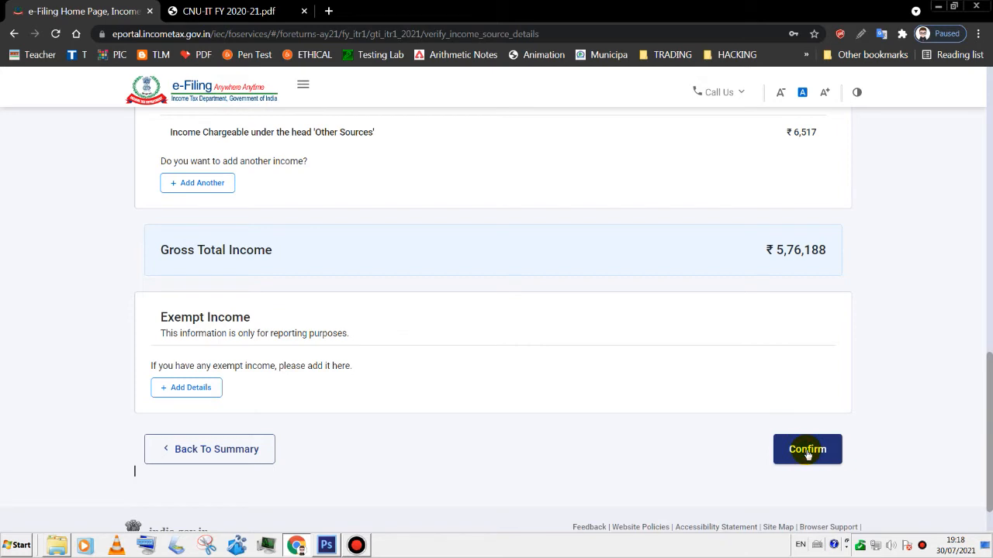
click(807, 452)
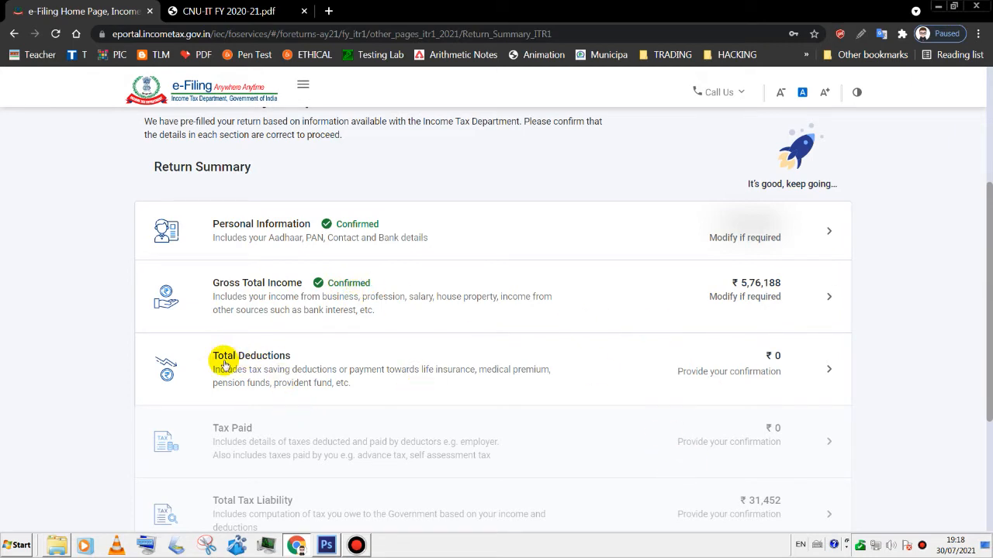
Open the Total Deductions questions, consult the Chapter VI-A deductions in Form 16, and answer Yes for the deduction for donation paid
click(262, 358)
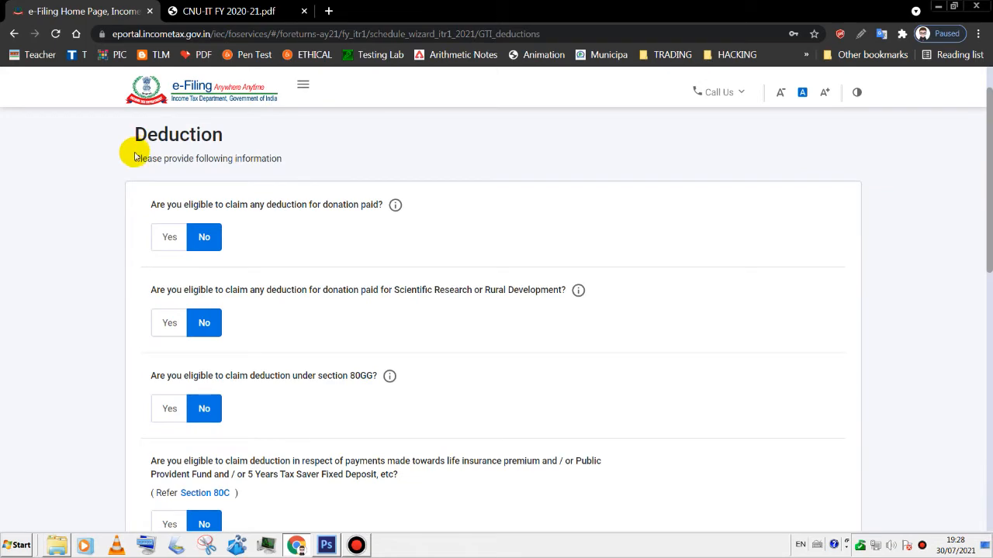
drag(990, 170, 986, 233)
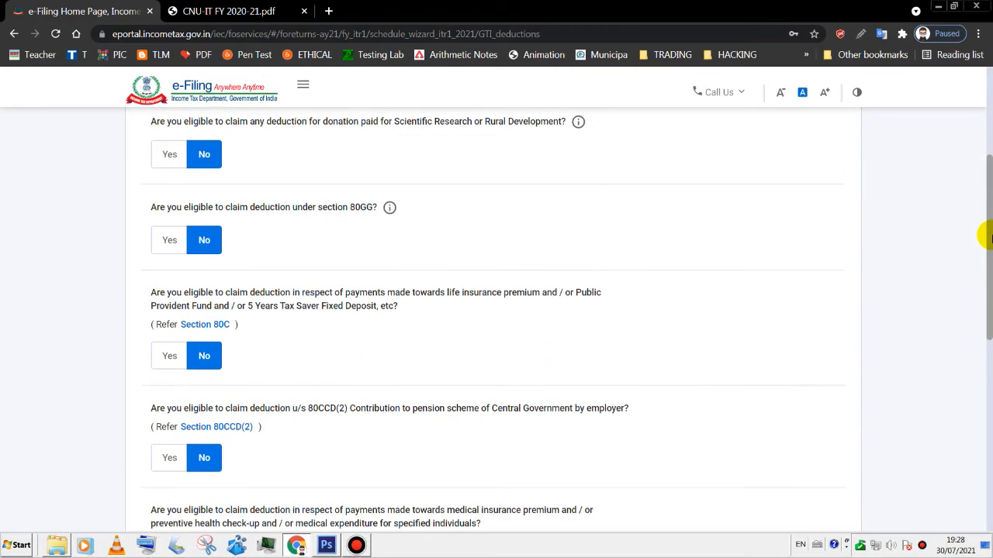
click(236, 11)
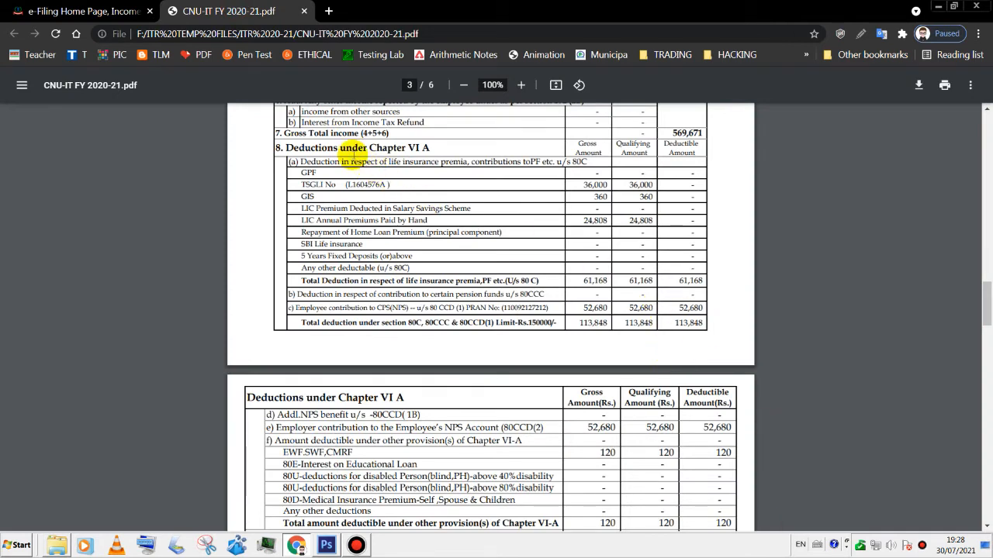
click(77, 11)
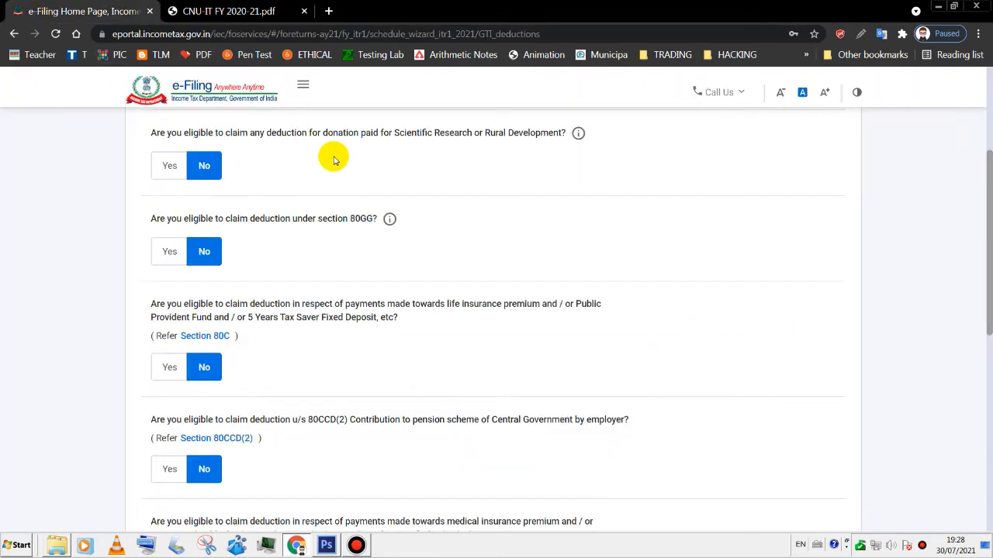
scroll(335, 159, up, 1)
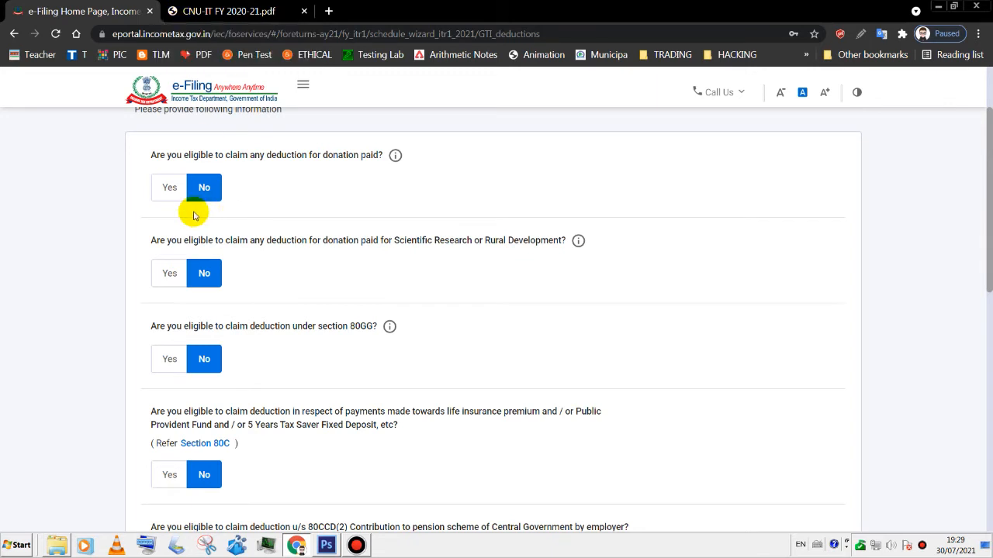
click(166, 195)
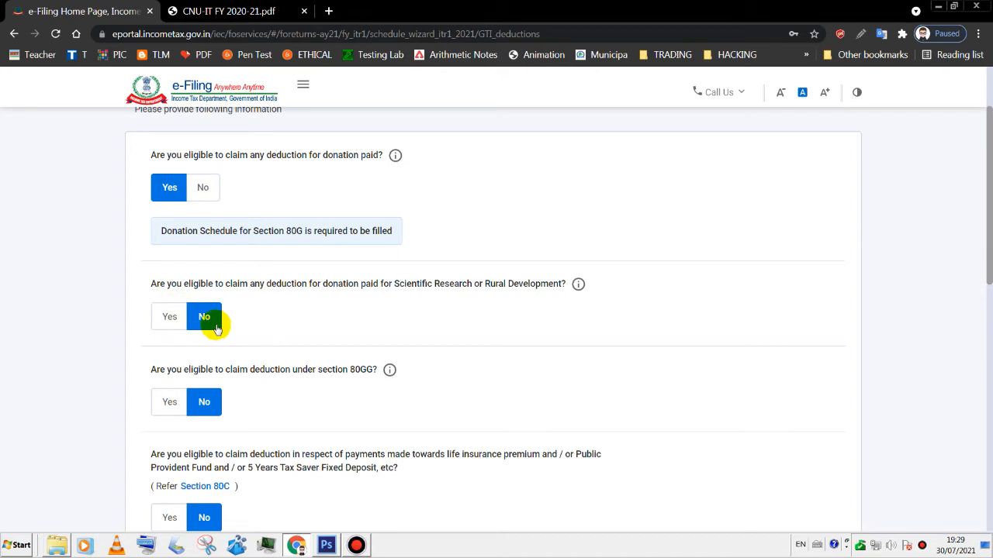
Consult the 80C entries in Form 16 and answer Yes for the section 80C deduction, with 1,13,848 as the amount claimed
drag(989, 245, 989, 264)
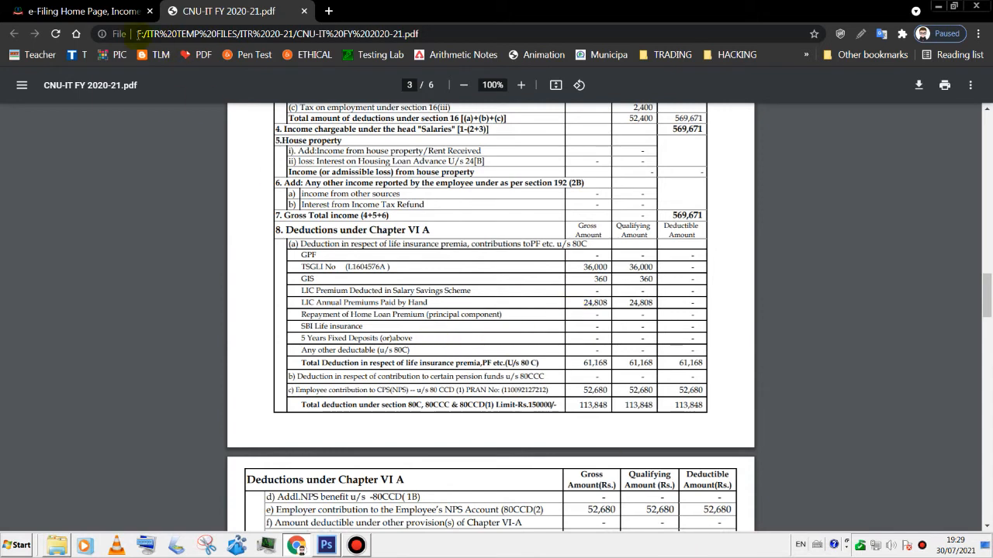
click(85, 12)
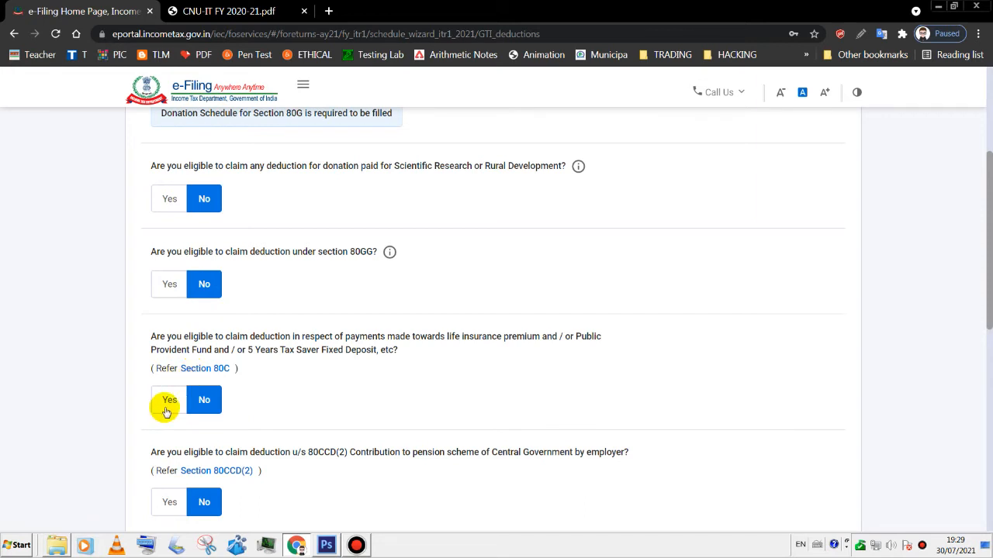
click(166, 410)
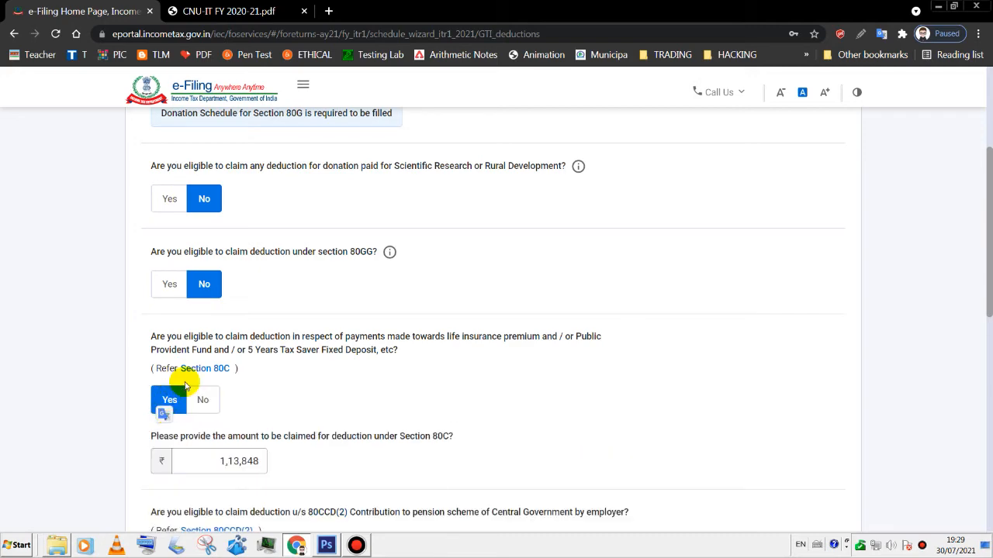
Compare the section 80C amount in the return with the life insurance items and the total deduction listed in Form 16
click(249, 11)
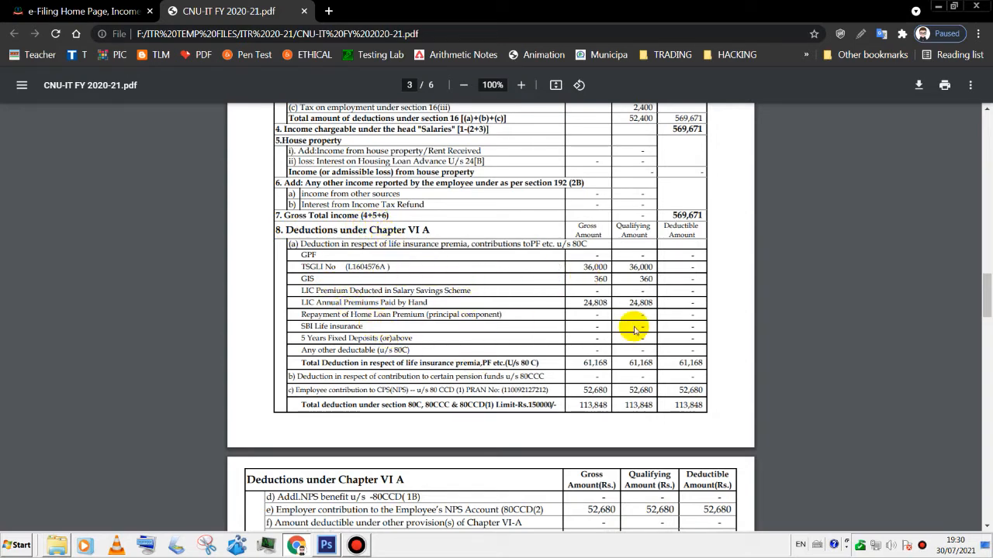
drag(583, 303, 608, 303)
click(577, 369)
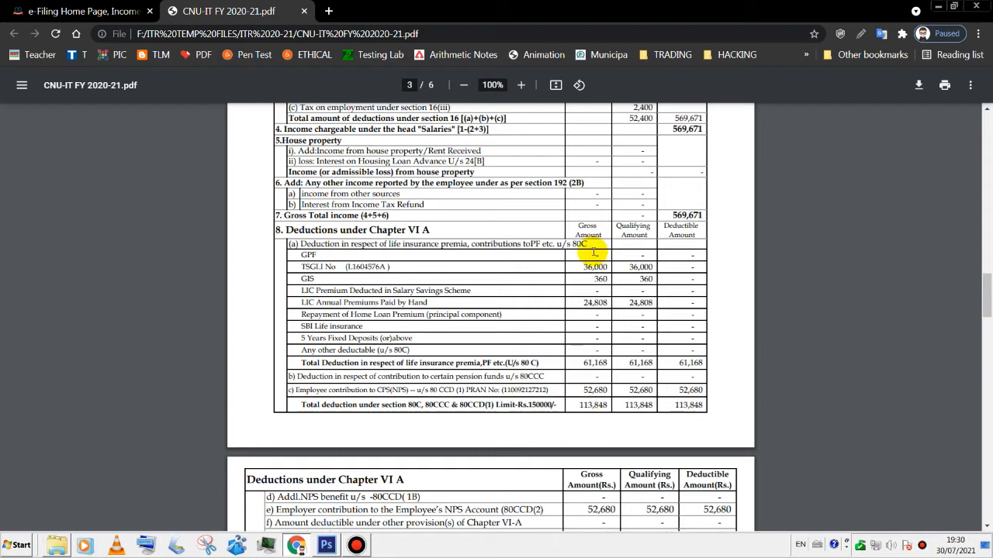
drag(576, 407, 607, 409)
click(607, 408)
drag(607, 408, 576, 403)
click(75, 6)
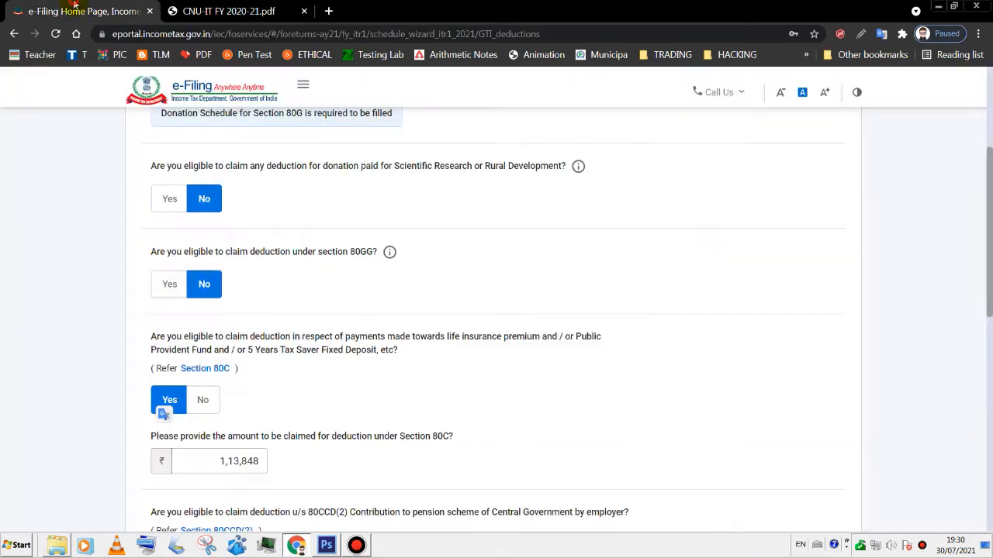
click(211, 461)
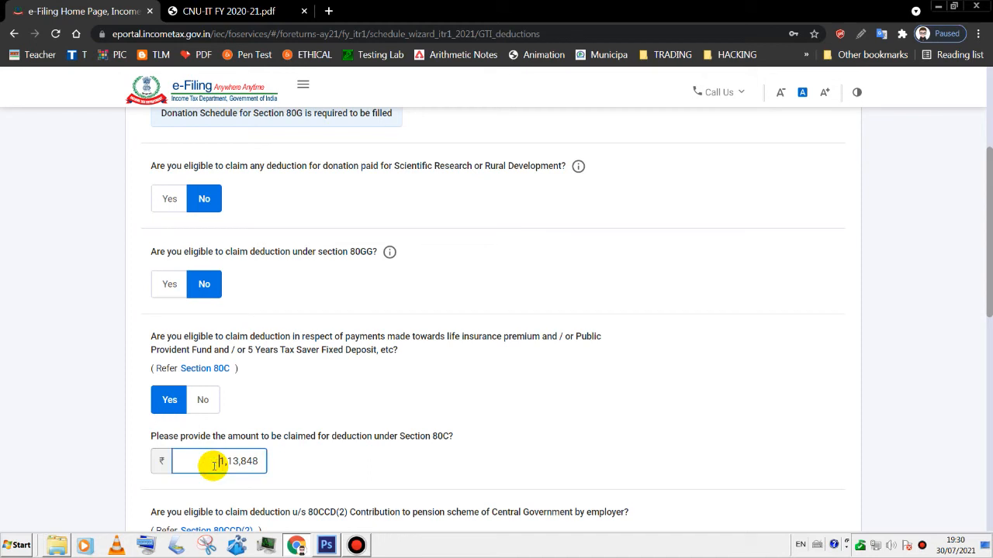
Check the employer's NPS contribution in Form 16 and answer Yes for the section 80CCD(2) deduction, with 52,680 as the contribution
scroll(249, 245, down, 3)
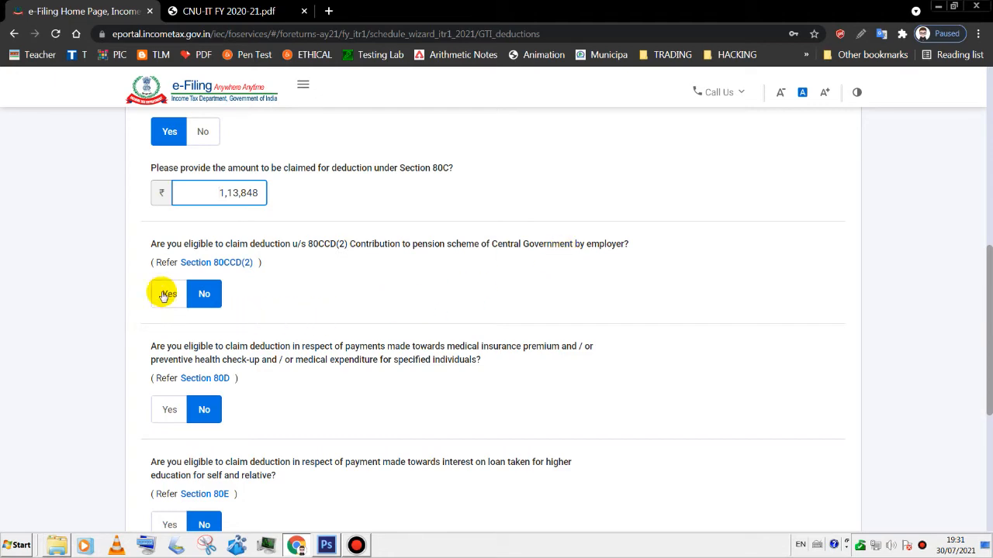
click(223, 11)
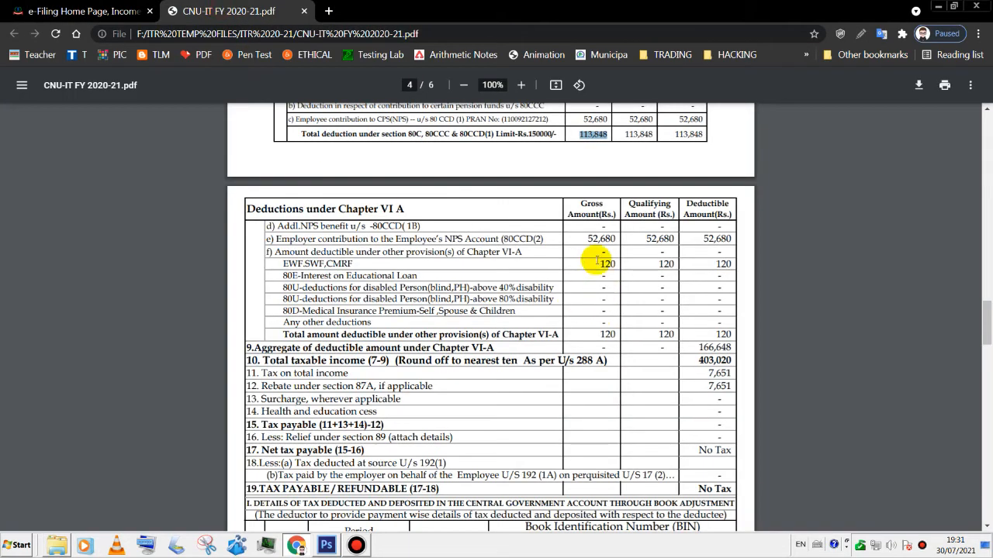
click(587, 238)
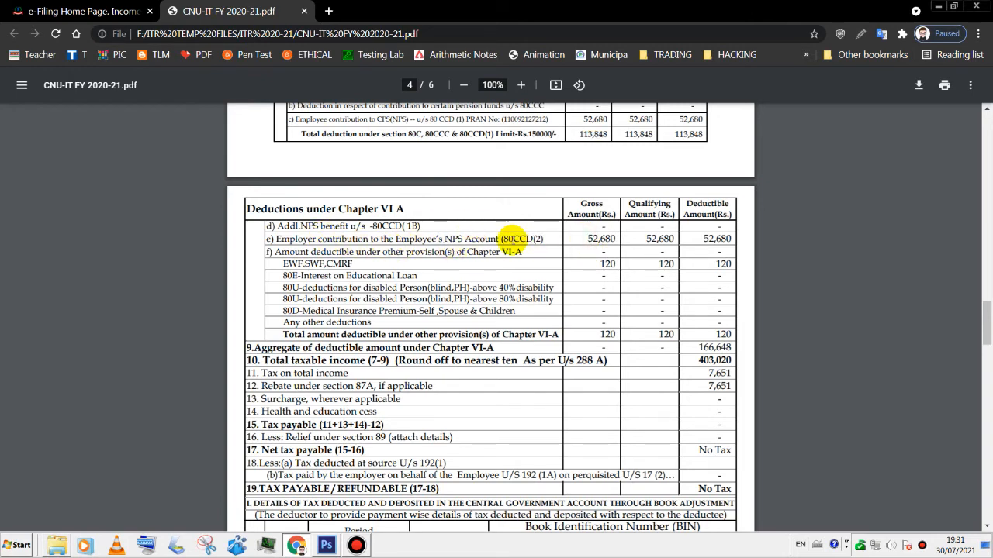
double_click(603, 238)
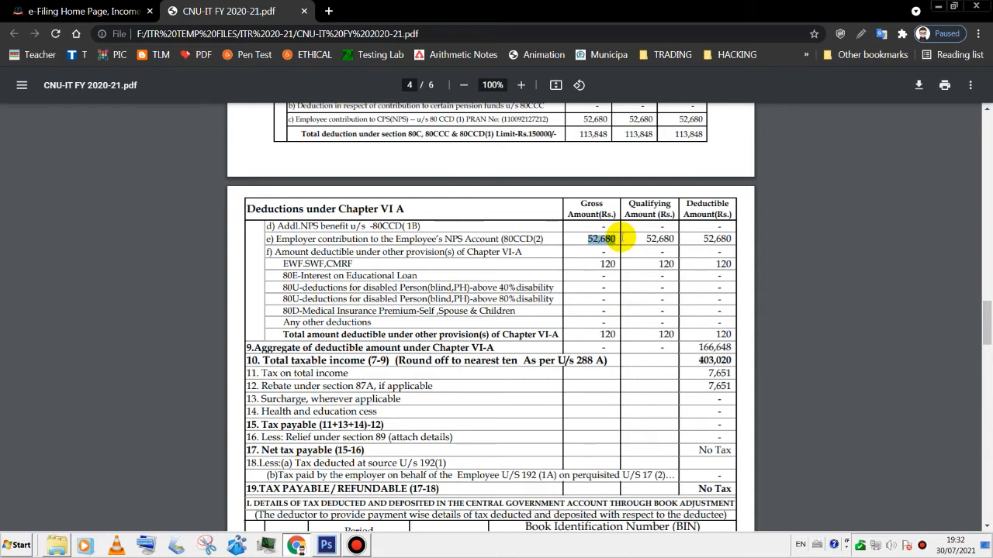
click(77, 11)
click(169, 299)
click(233, 355)
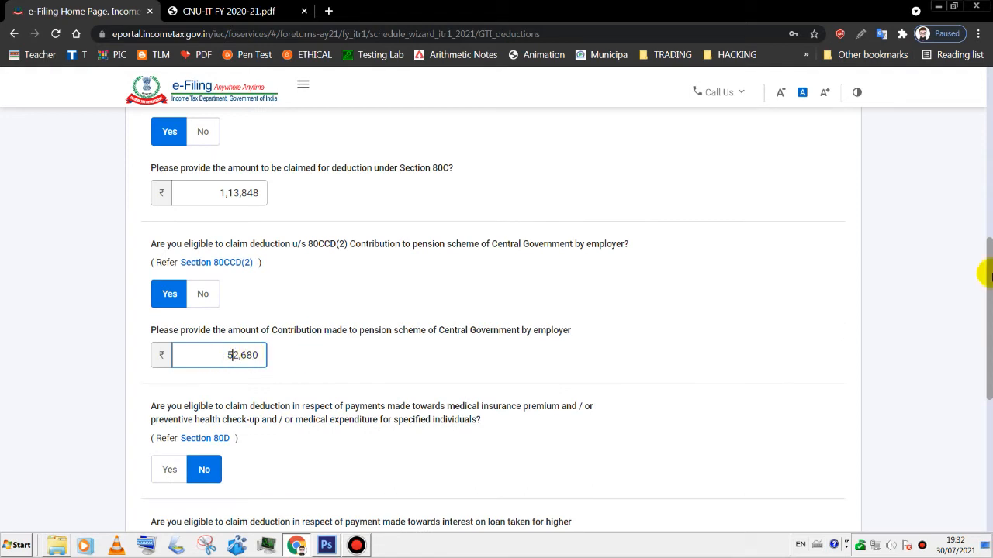
drag(989, 281, 989, 465)
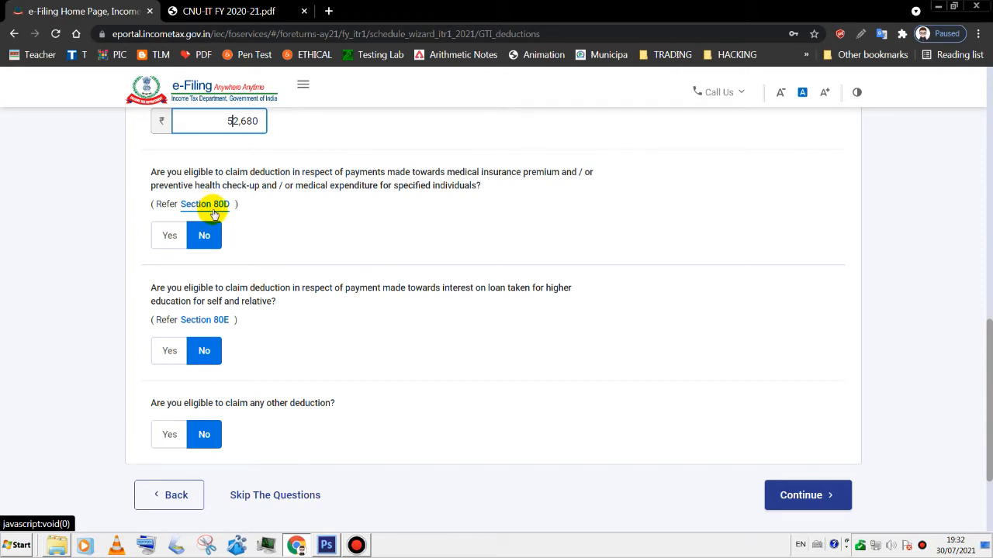
Answer No for the section 80D medical insurance deduction, consulting Form 16 for it
click(205, 235)
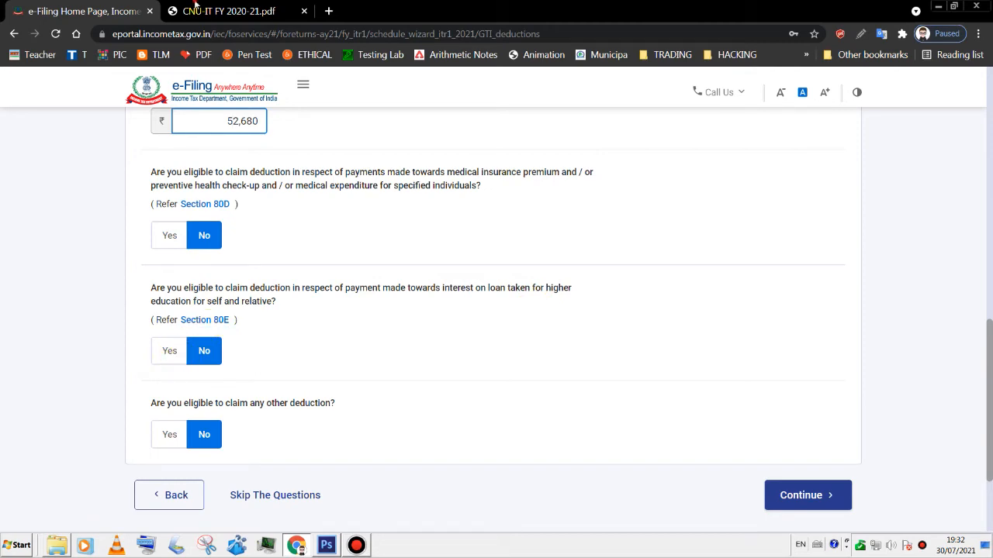
click(194, 7)
click(64, 6)
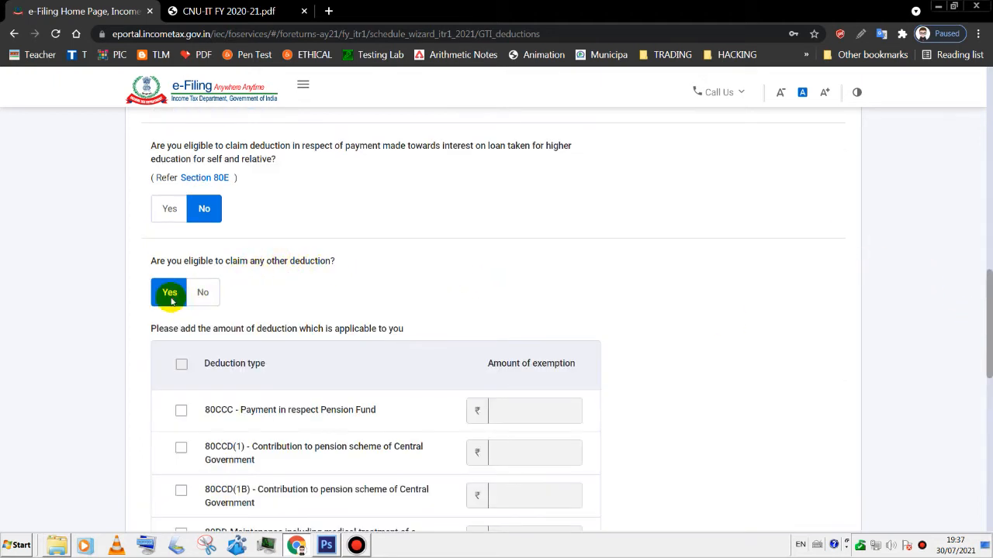
Compare the other deduction types offered in the return with the Chapter VI-A entries in Form 16
drag(987, 353, 986, 382)
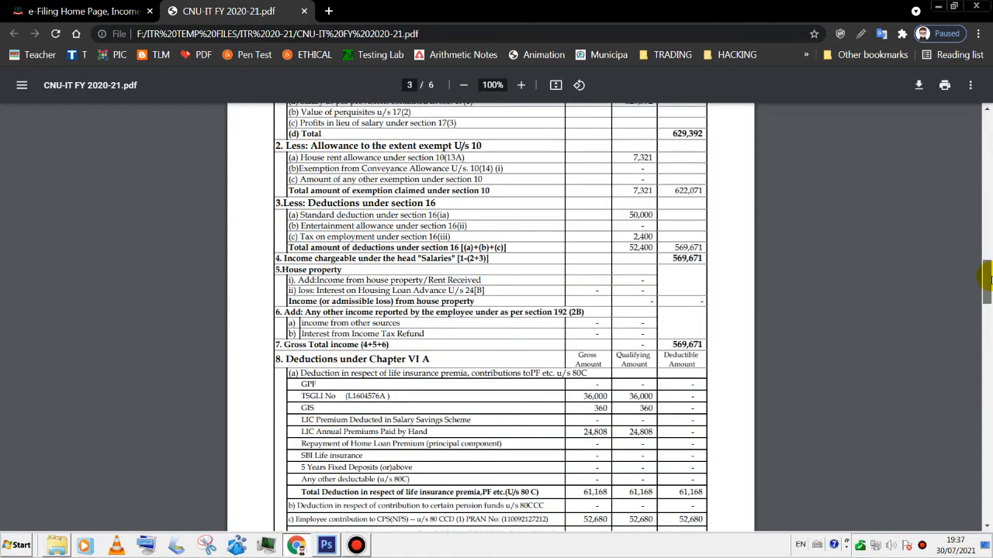
drag(988, 284, 986, 300)
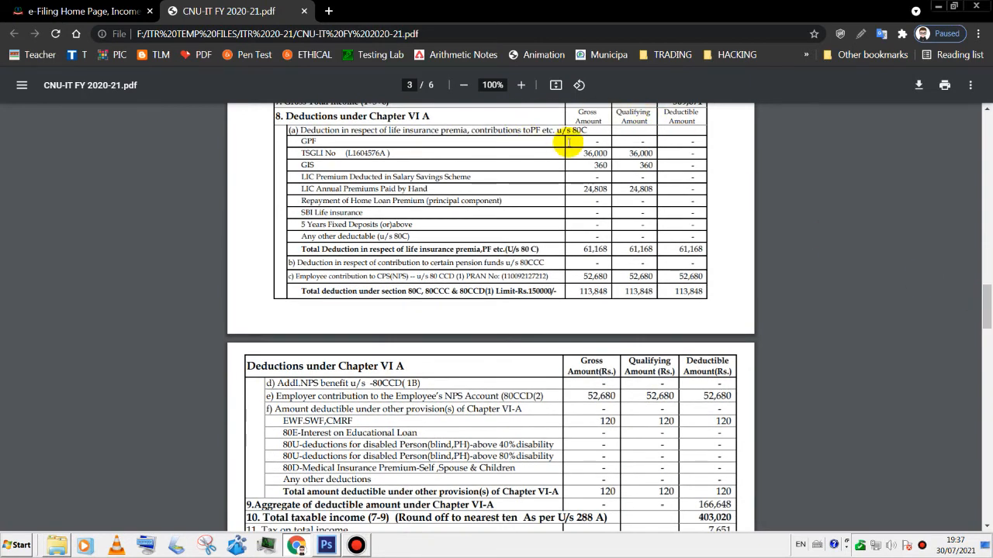
click(77, 10)
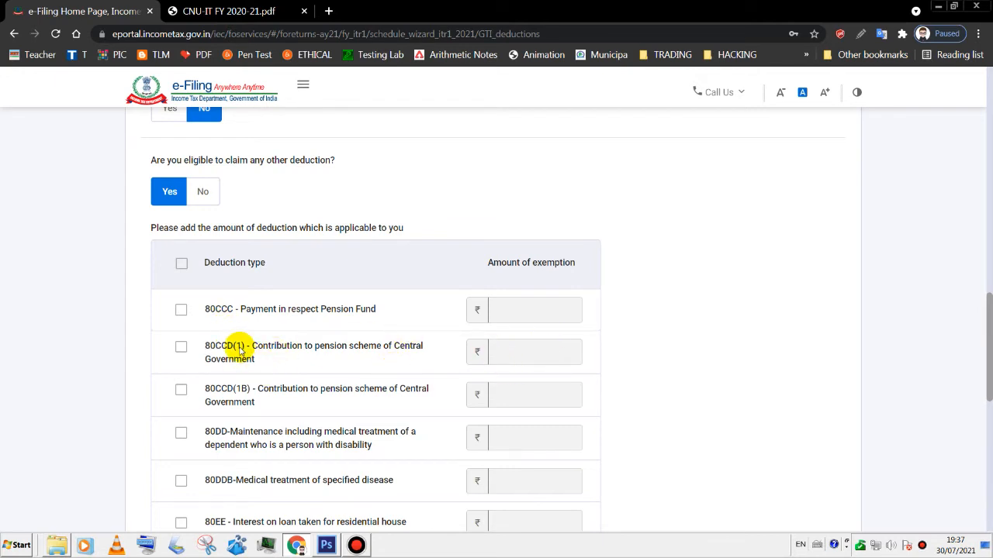
scroll(221, 306, up, 1)
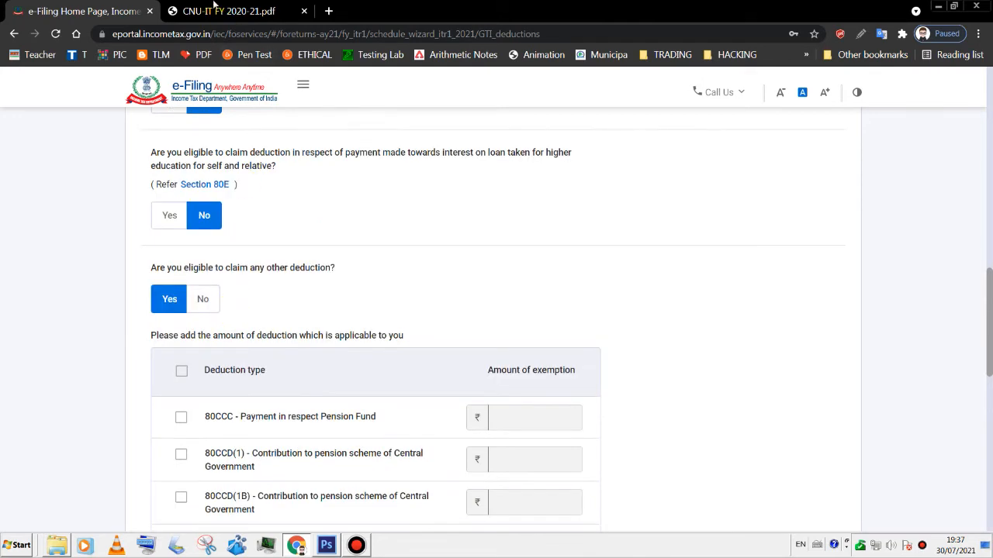
click(215, 8)
drag(574, 293, 613, 293)
click(109, 13)
Check the section 80C amount in the return against the total under sections 80C, 80CCC and 80CCD(1) in Form 16
scroll(225, 230, up, 4)
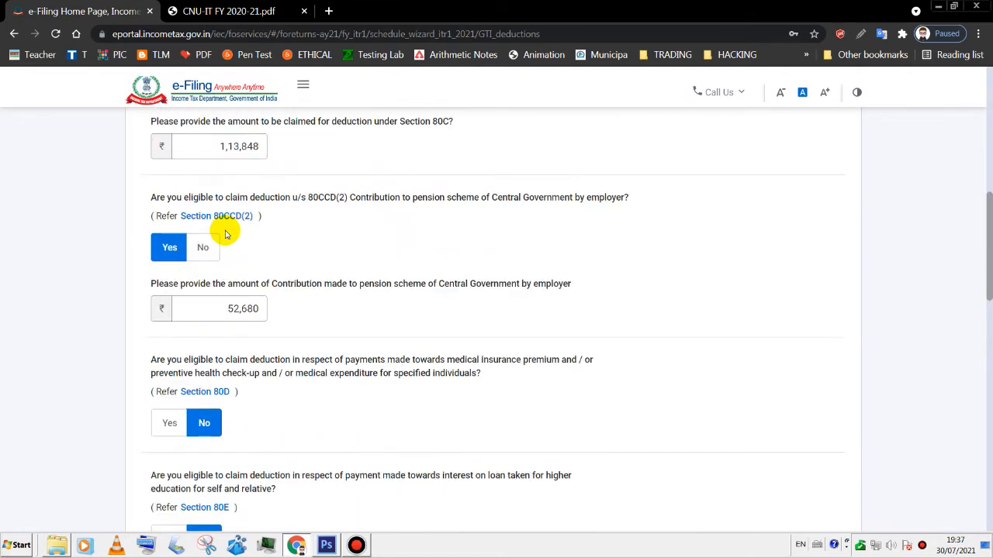
drag(219, 146, 273, 143)
drag(988, 216, 987, 359)
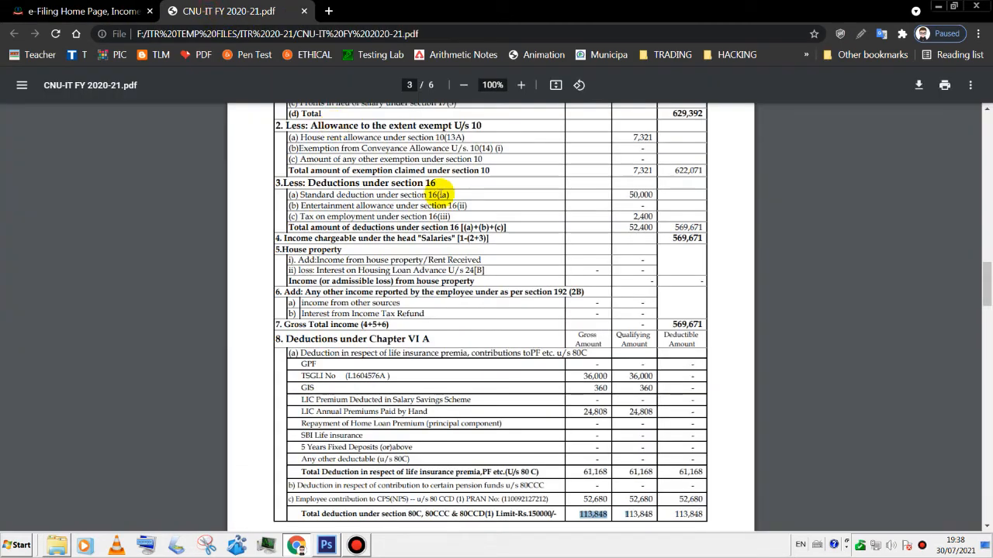
click(211, 11)
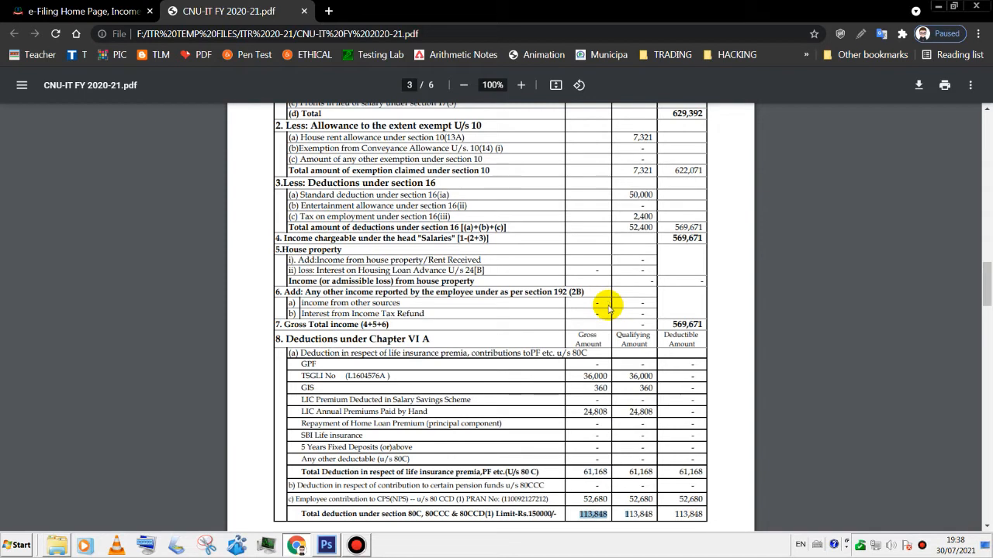
click(128, 11)
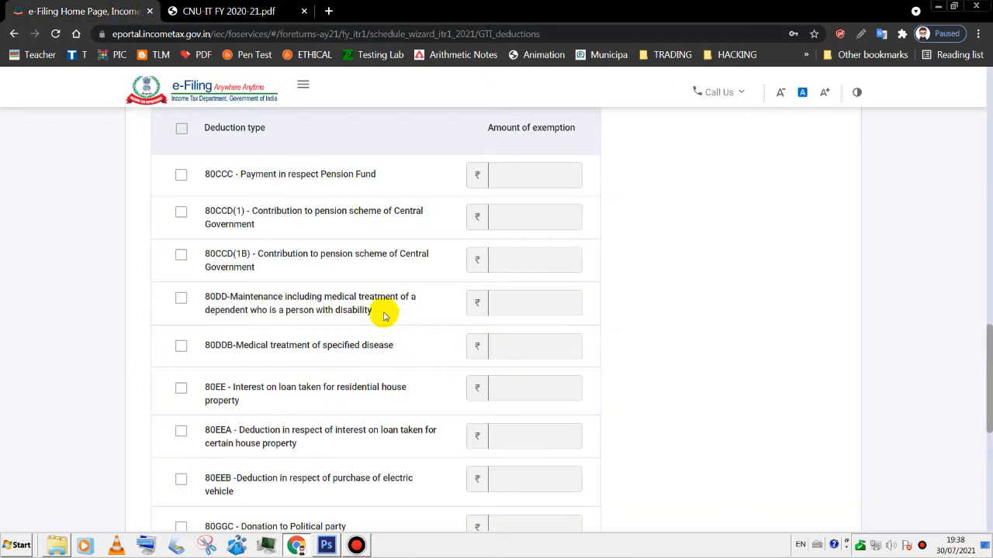
click(214, 9)
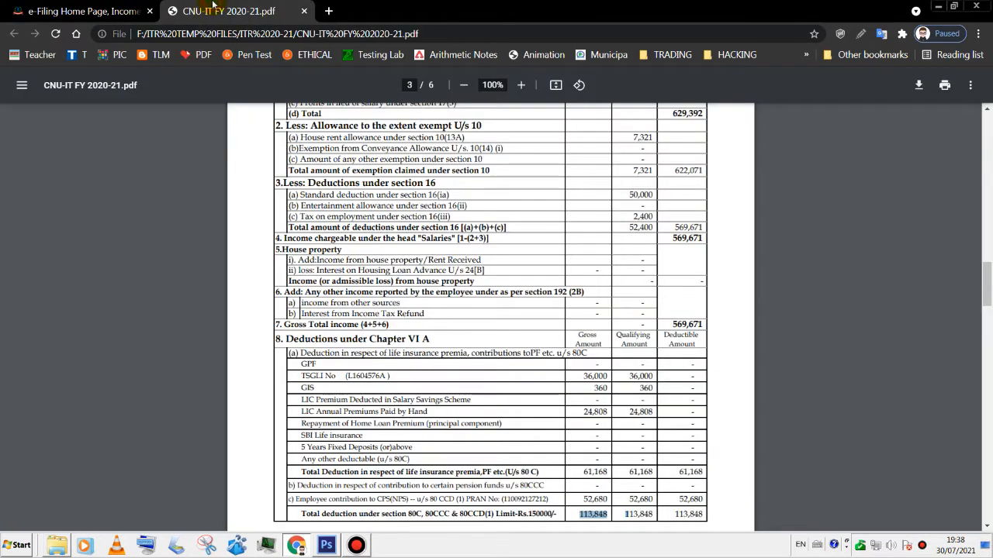
click(83, 14)
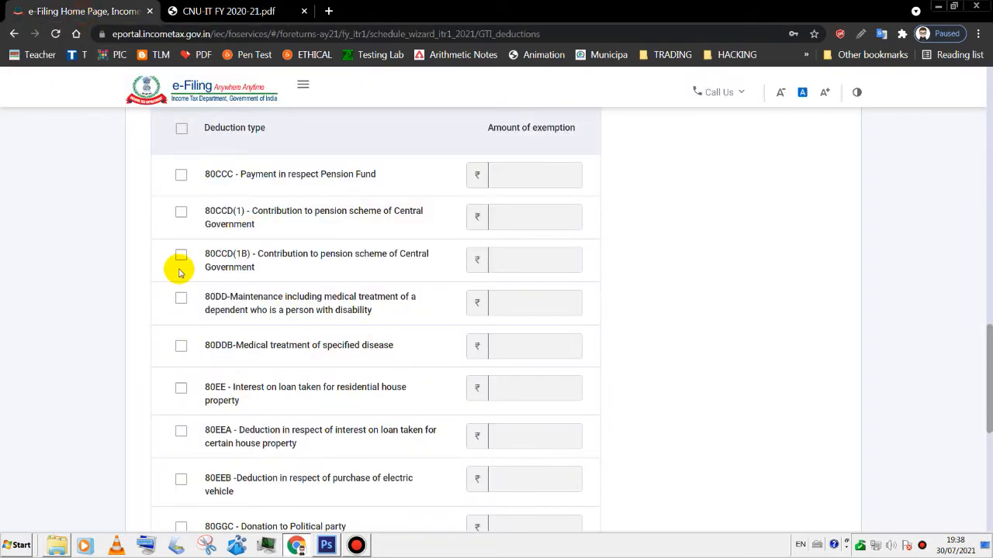
Review the remaining deduction types, answer No for any other deduction, and continue to the deductions verification
click(562, 263)
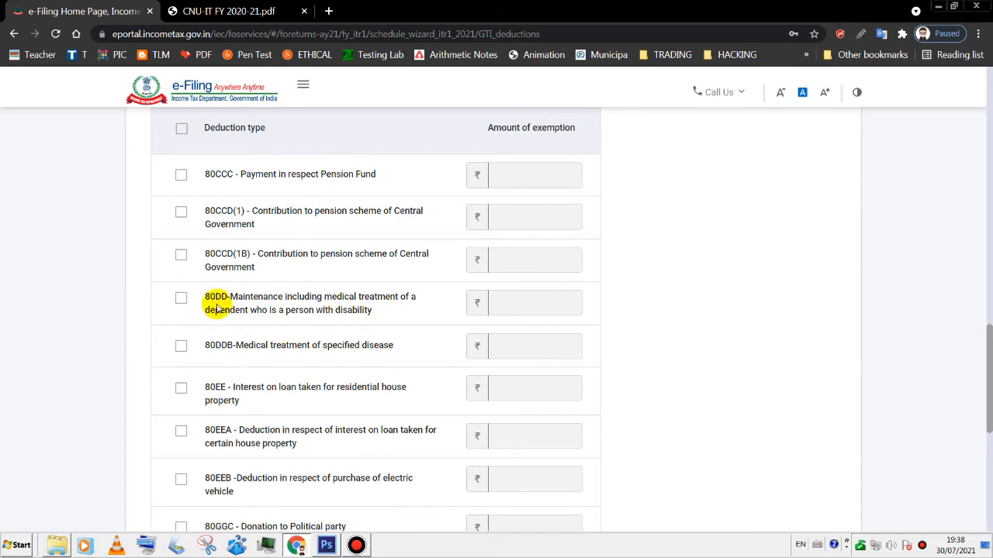
drag(988, 360, 987, 409)
scroll(987, 409, down, 3)
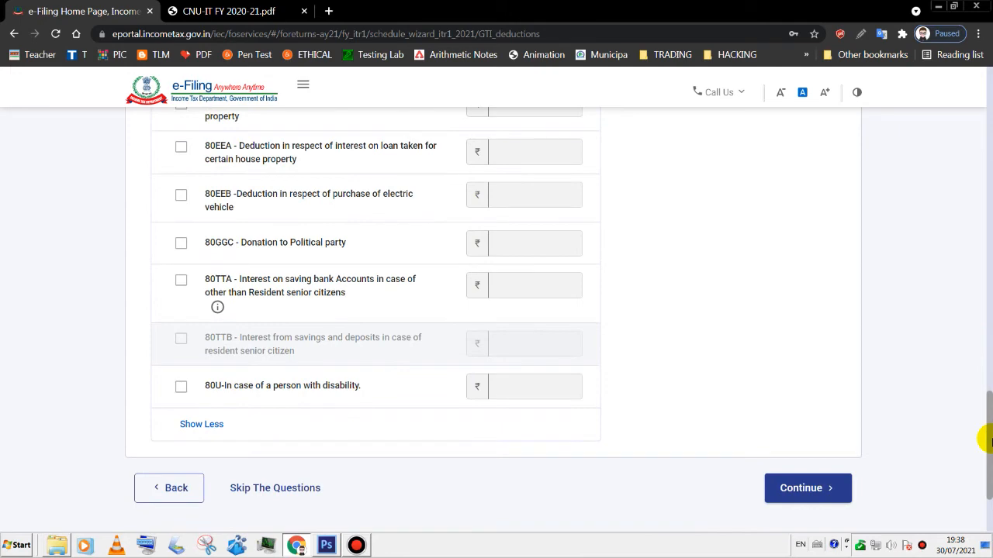
drag(988, 418, 977, 337)
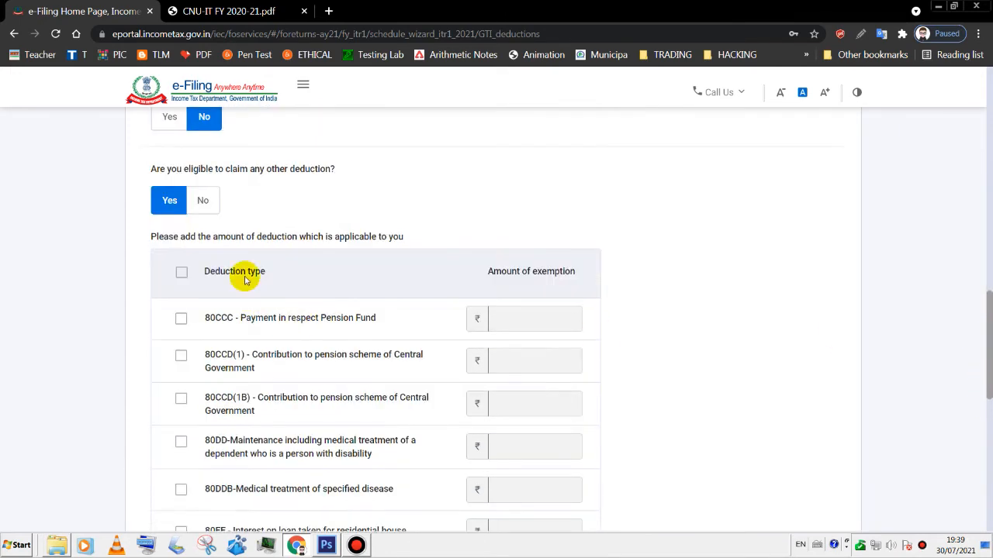
click(203, 201)
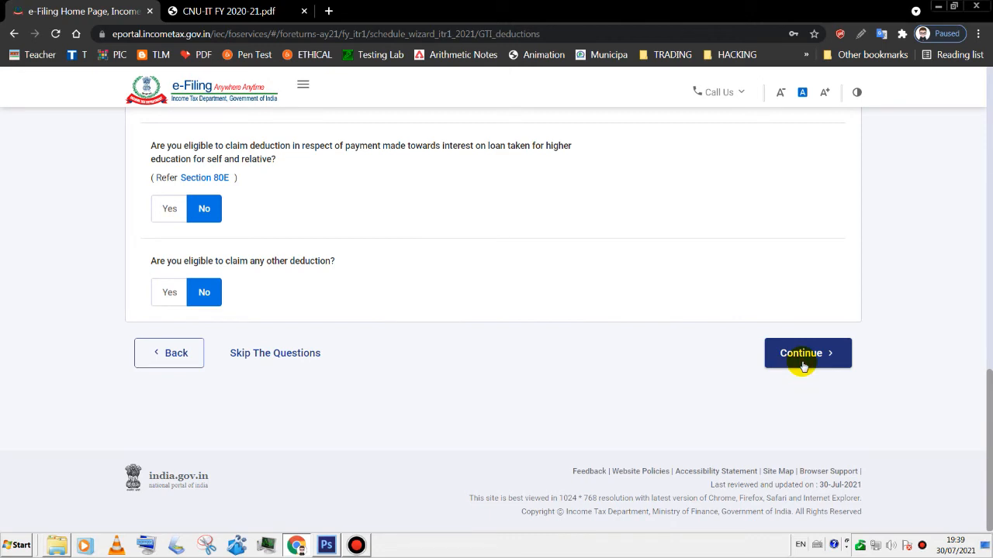
click(800, 358)
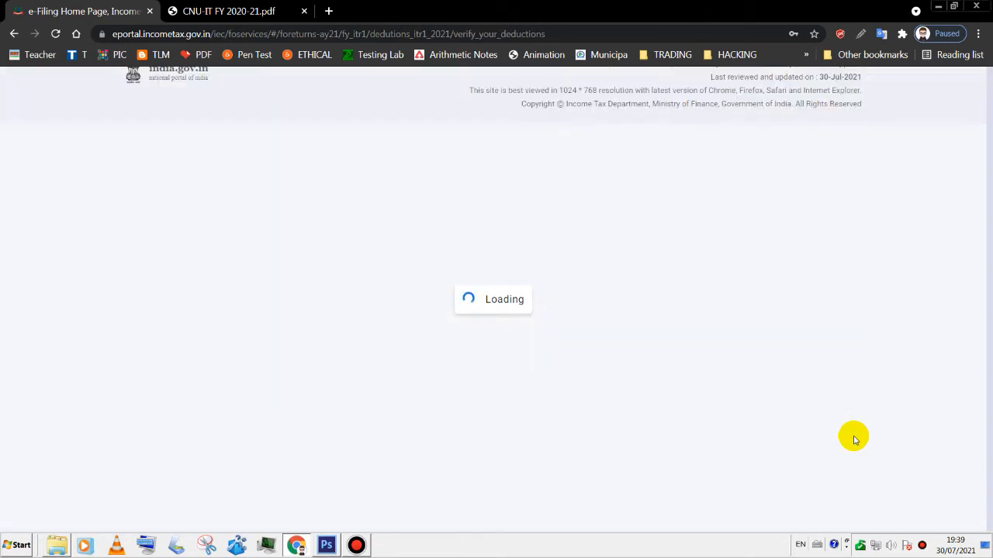
Start adding an 80G deduction with the donation type "Donations entitled for 100% deduction without qualifying limit"
scroll(986, 244, down, 3)
drag(989, 266, 988, 492)
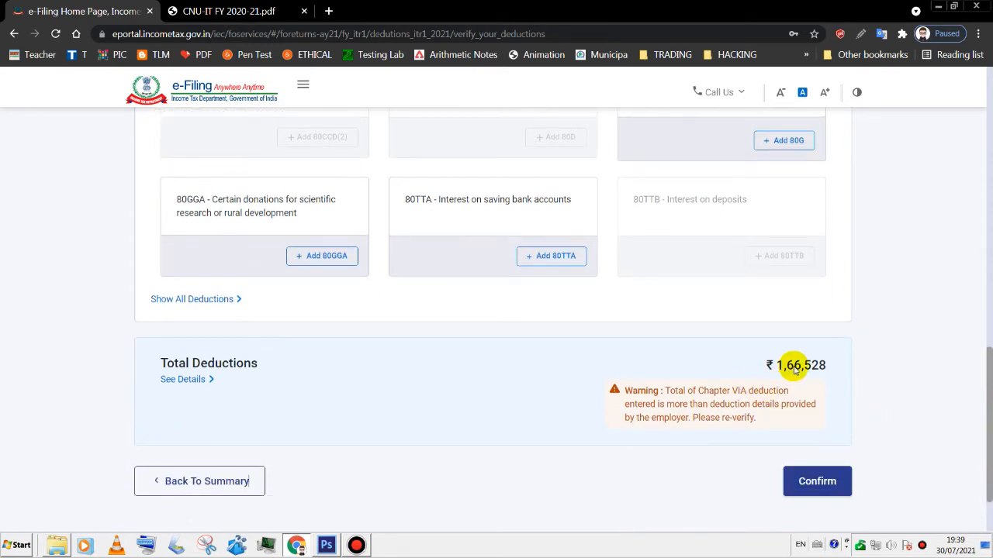
scroll(301, 333, up, 3)
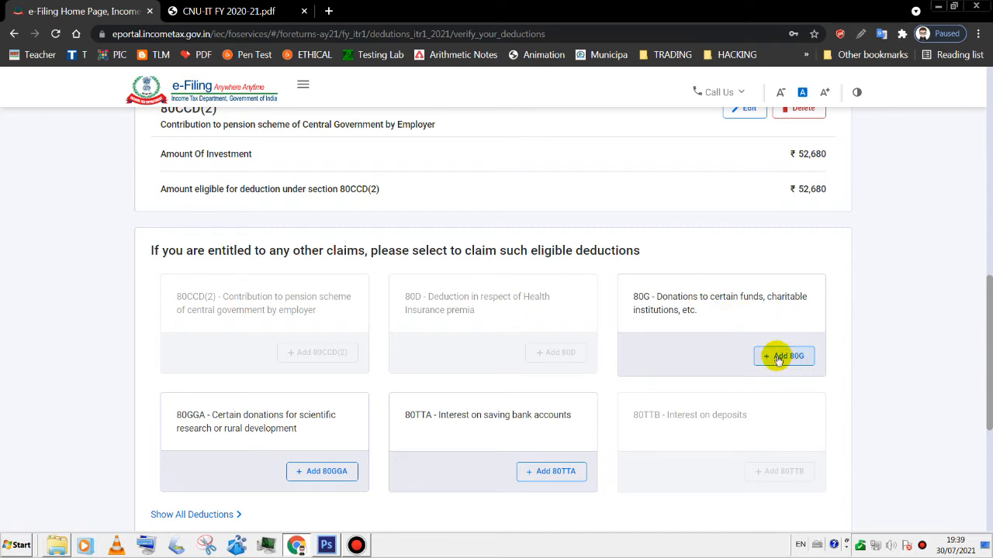
click(778, 359)
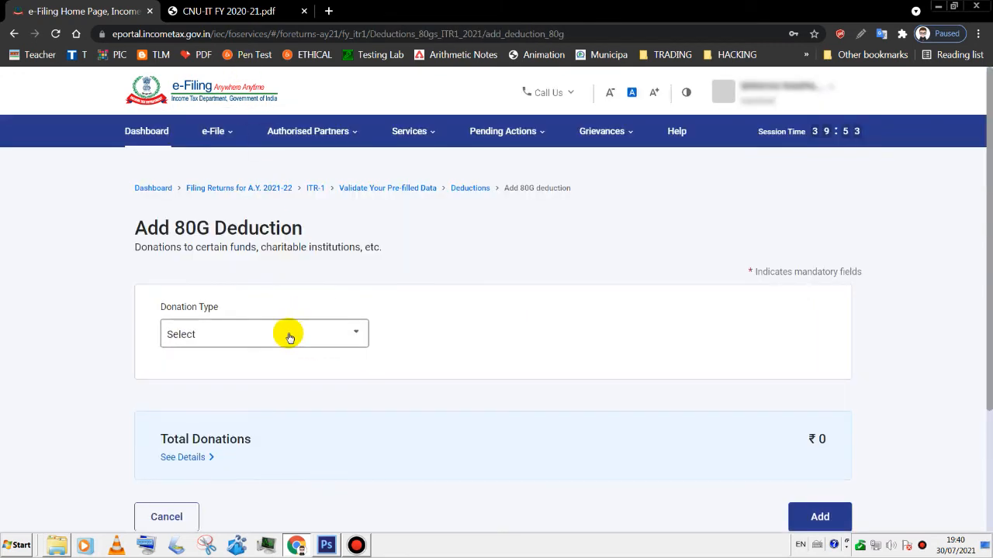
click(289, 335)
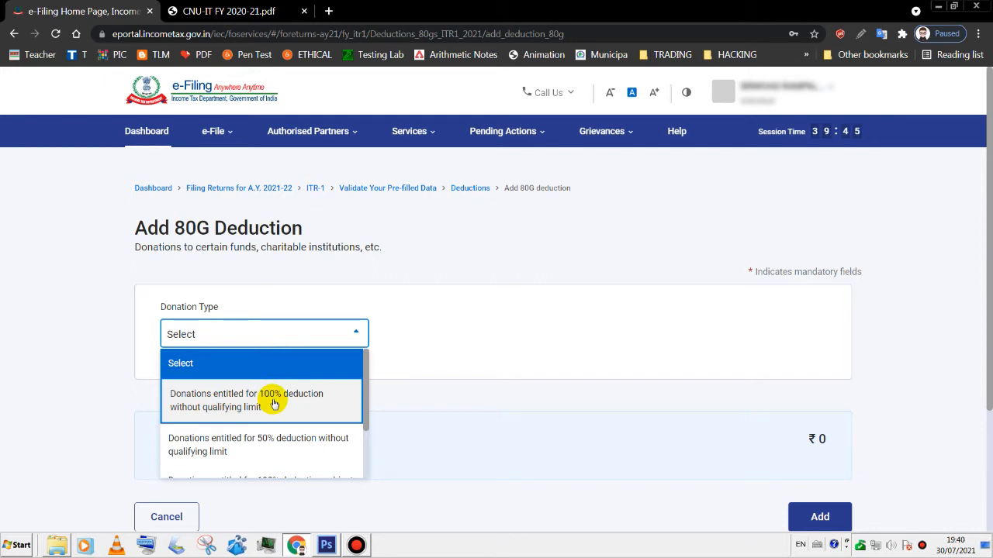
click(273, 404)
Enter the donee's PAN, the name GOVERNAMENT OF TELANGANA, HYDERABAD as both address and city, and the postal code
click(209, 430)
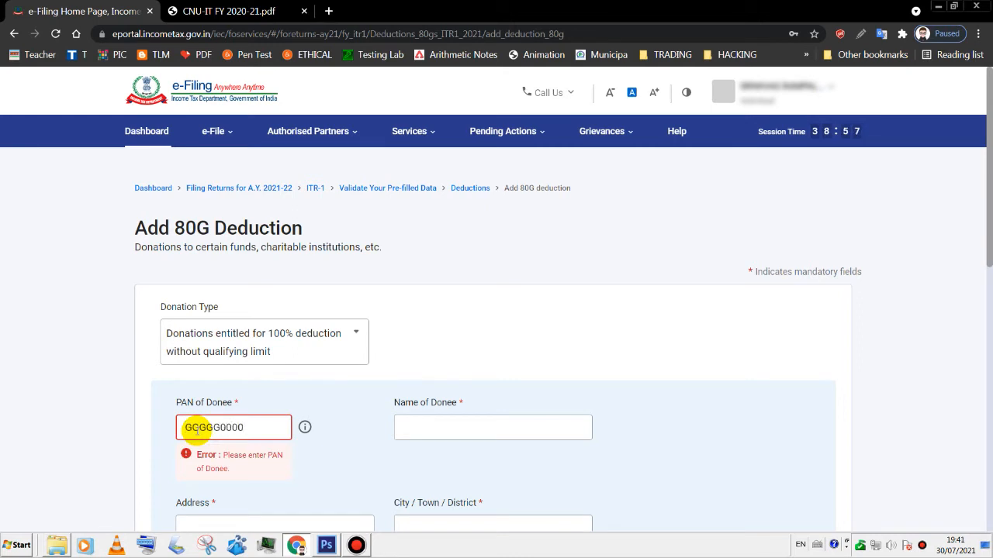
click(404, 425)
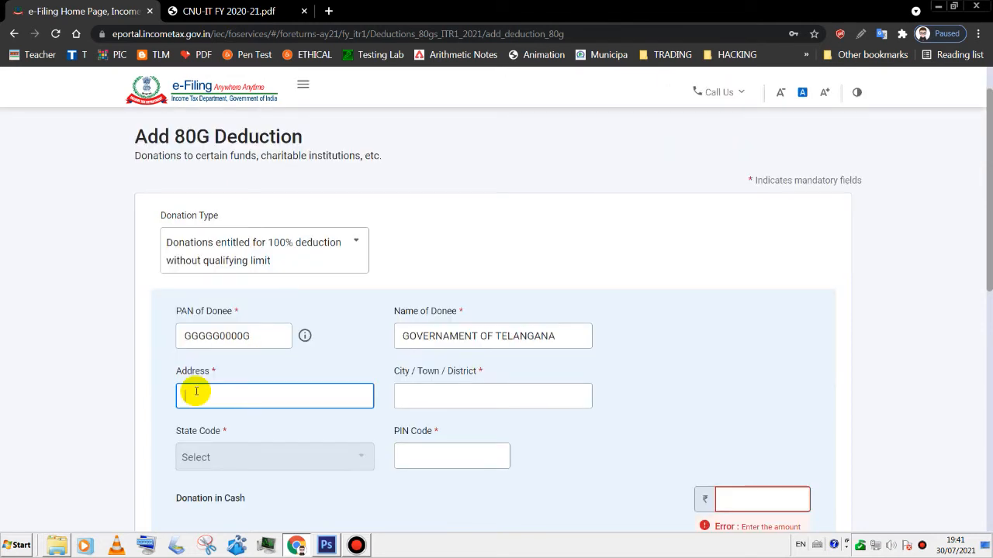
text(ERABAD)
click(421, 395)
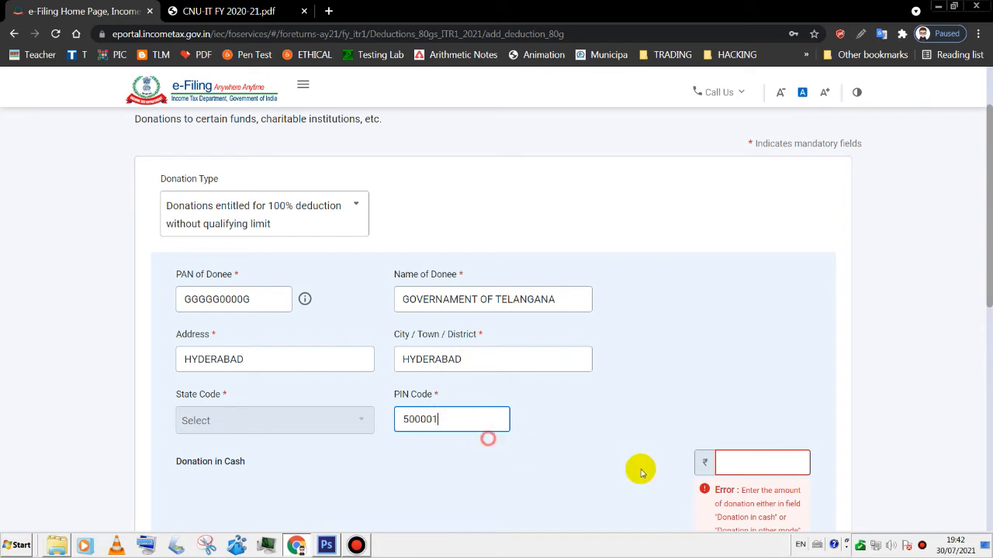
Set the donation in cash to 0 and the donation in other mode to 120
drag(989, 274, 988, 362)
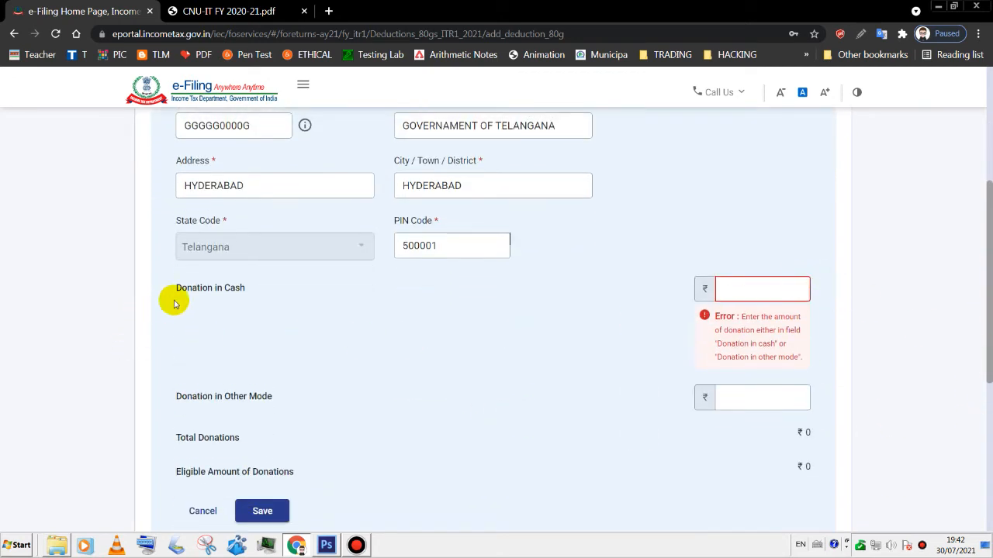
click(803, 288)
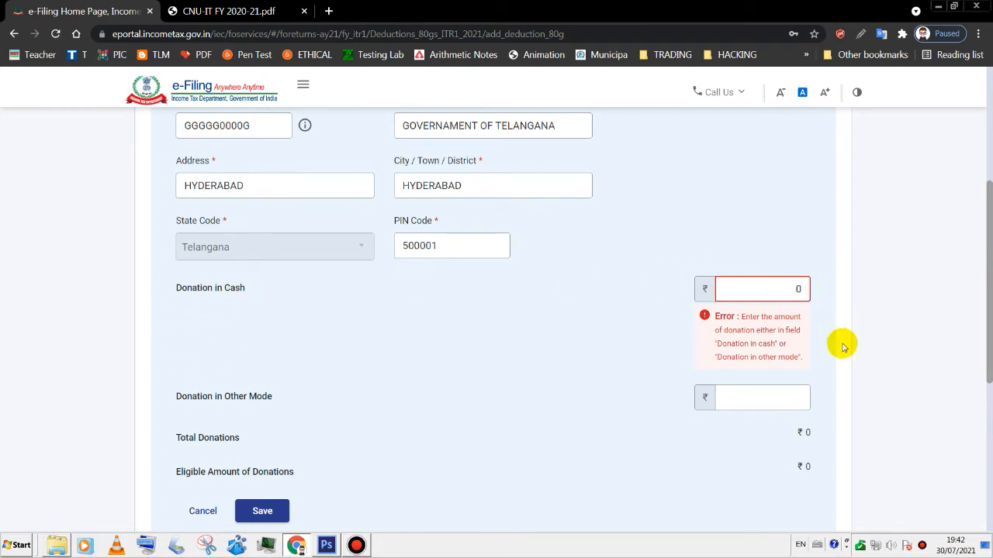
click(765, 404)
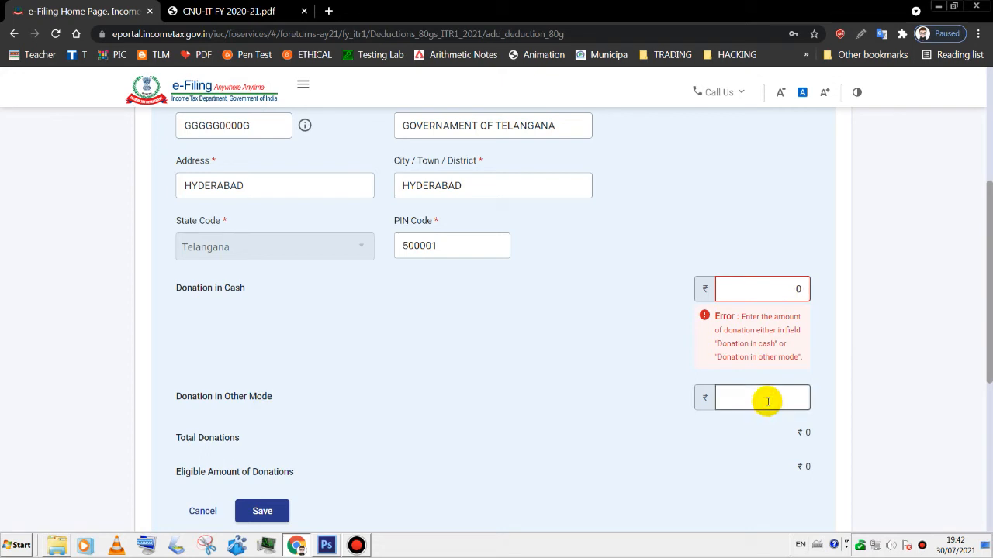
click(767, 401)
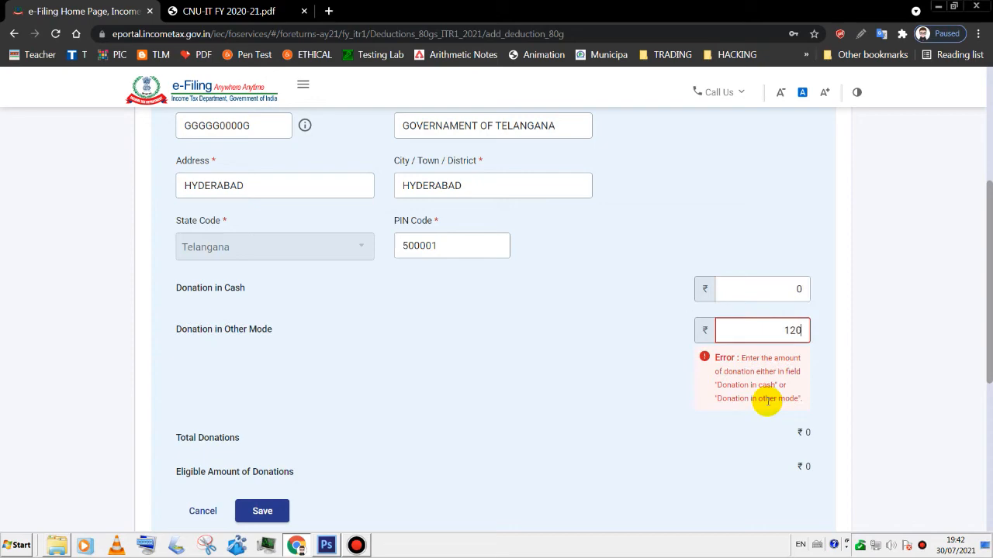
Check the EWF, SWF, CMRF donation amount under Chapter VI-A in Form 16 against the donation in the return
click(214, 10)
scroll(987, 310, down, 1)
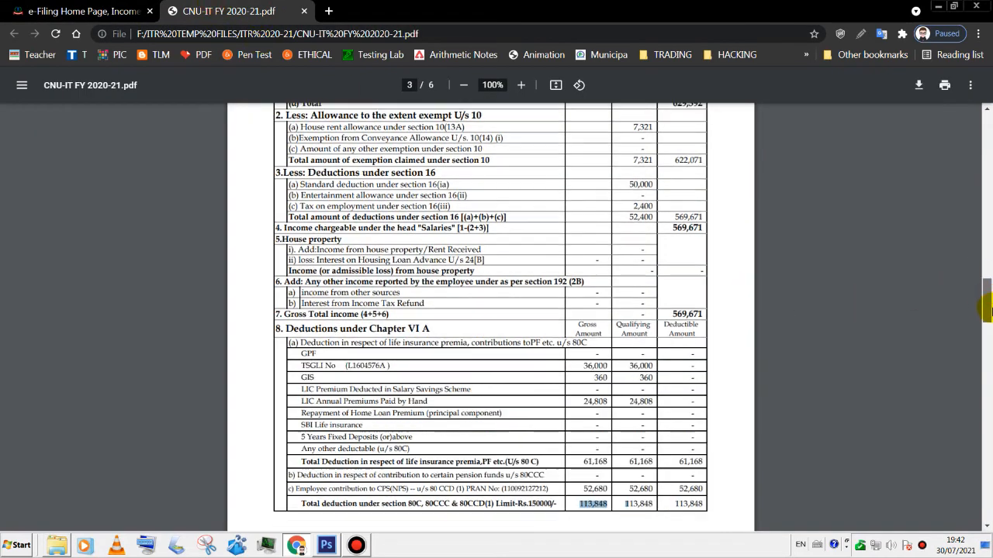
scroll(986, 310, down, 8)
scroll(986, 332, up, 3)
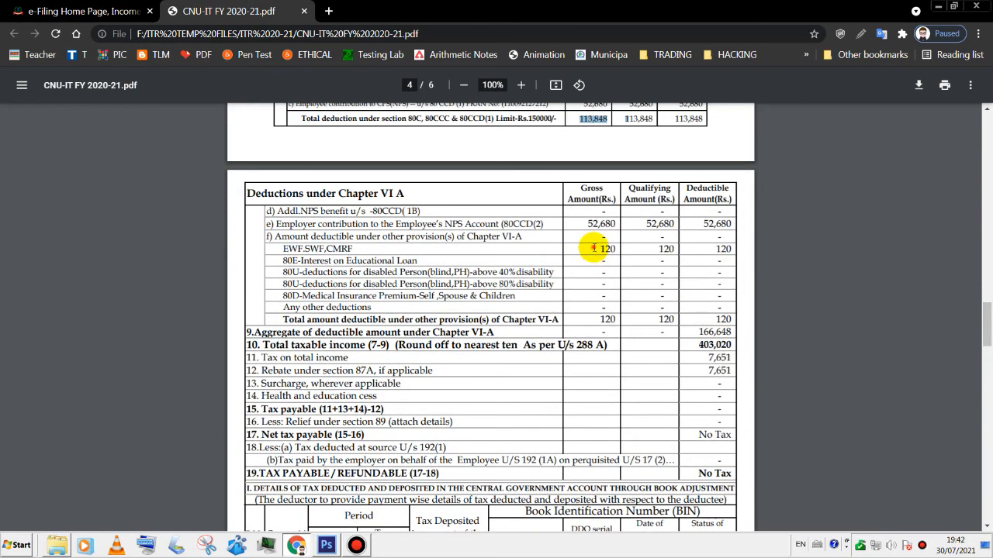
drag(593, 248, 620, 248)
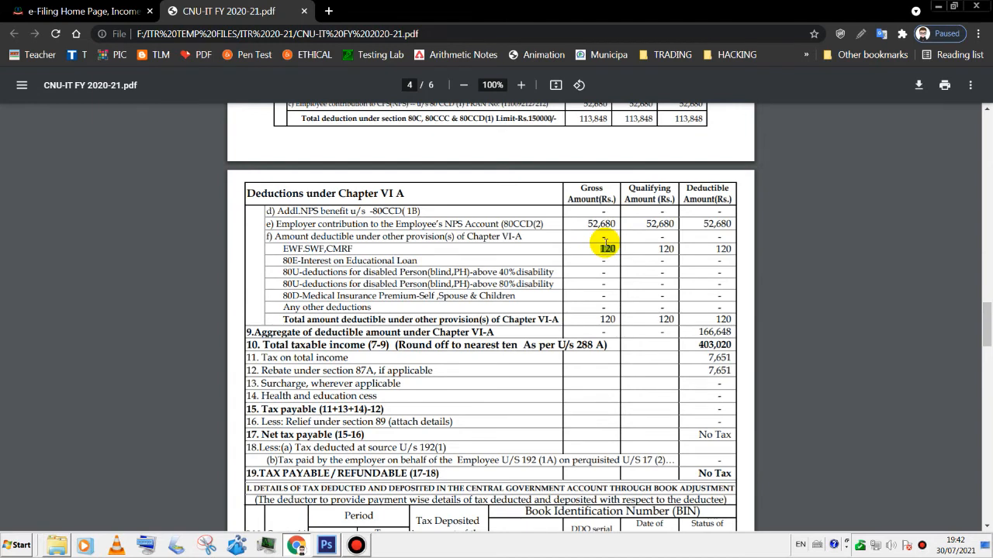
click(102, 11)
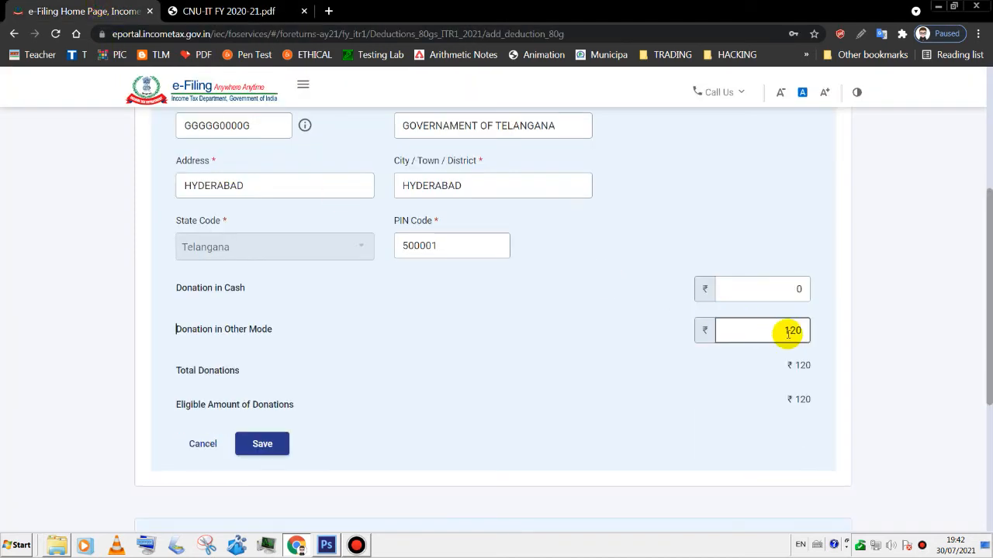
Save the 80G donation entry and review the saved donee row and total donations
click(722, 426)
drag(988, 379, 990, 410)
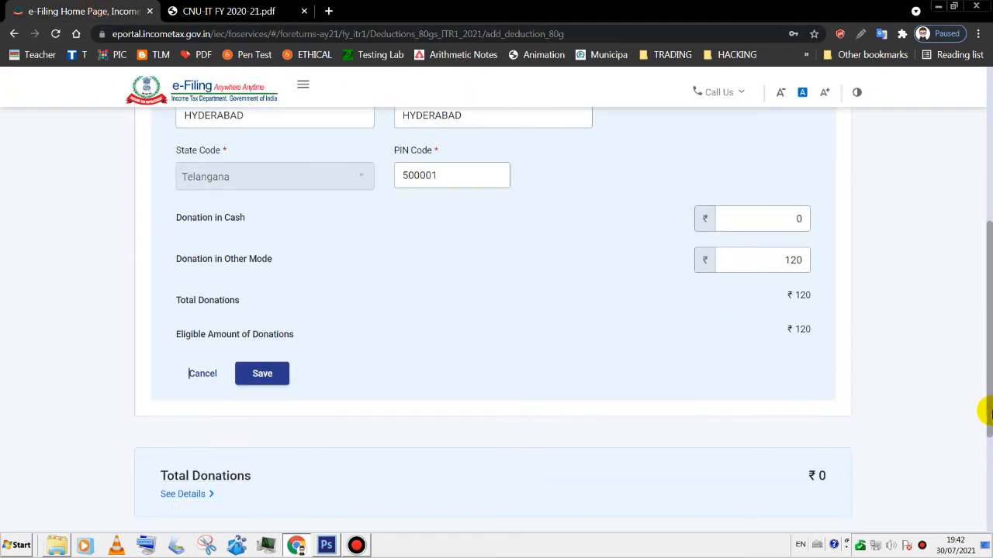
click(262, 375)
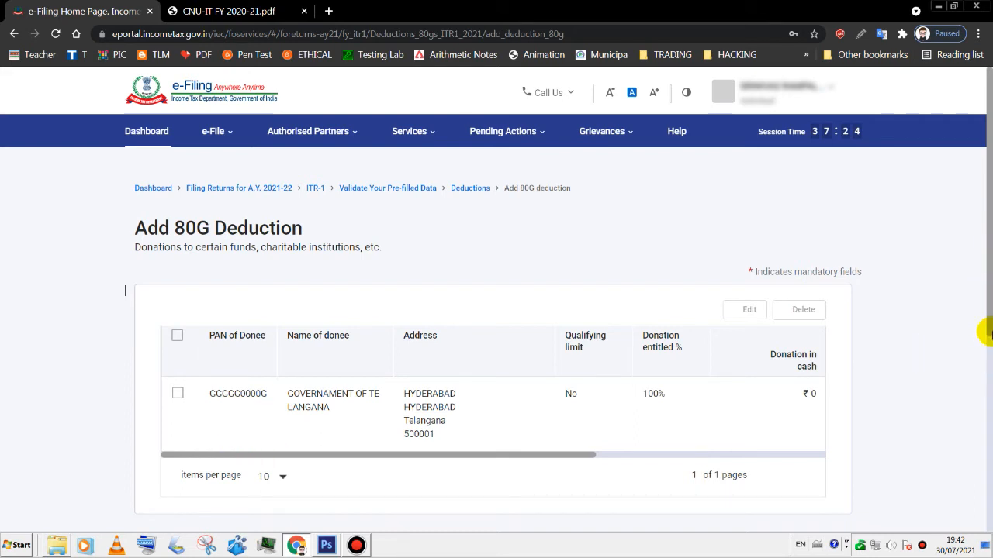
scroll(989, 359, down, 2)
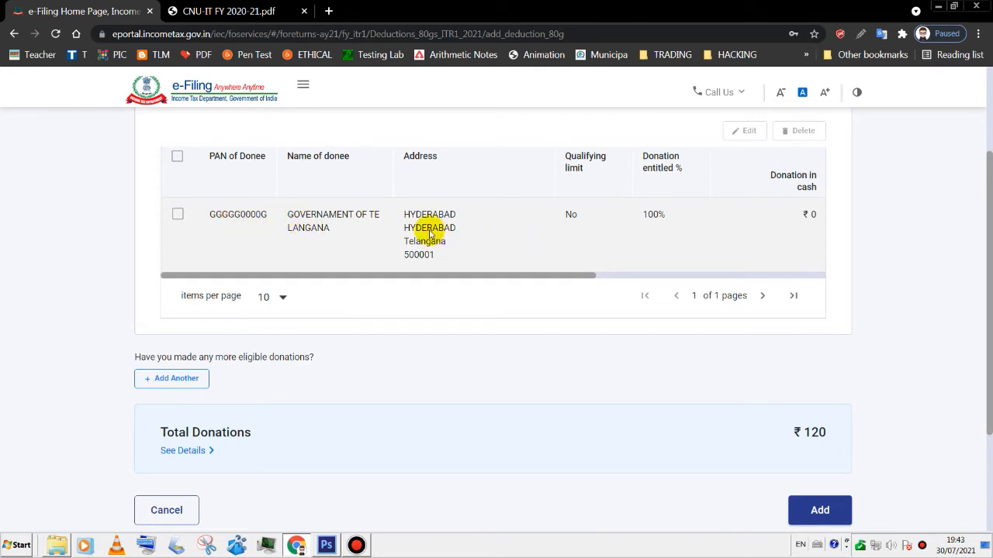
Add the 80G donation to the return's deductions and review the listed deductions down to the total
scroll(983, 408, down, 1)
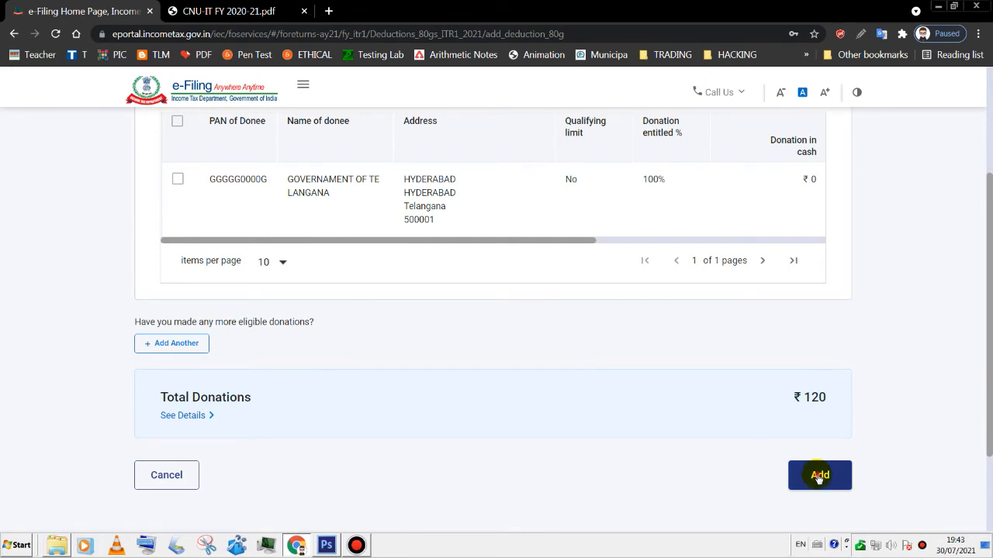
click(819, 478)
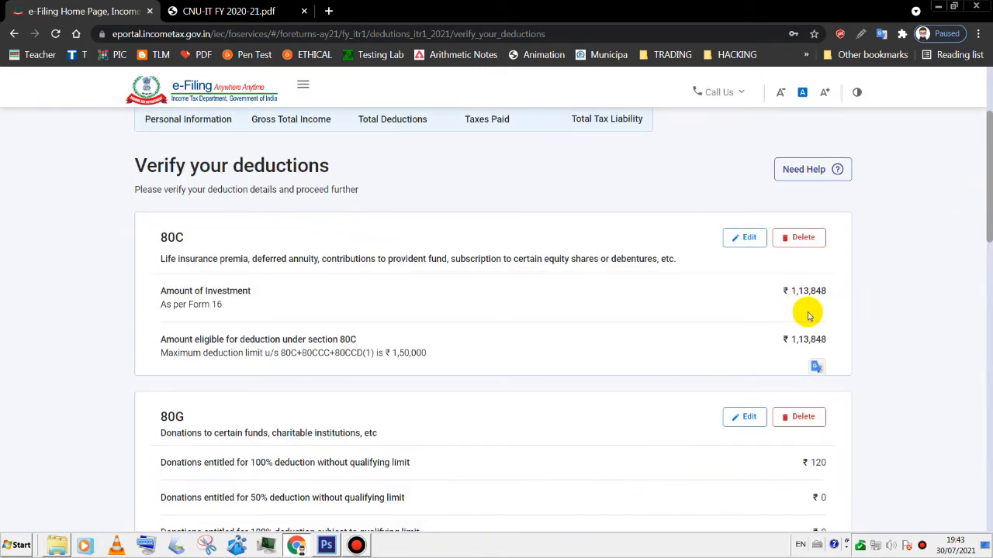
drag(984, 203, 985, 272)
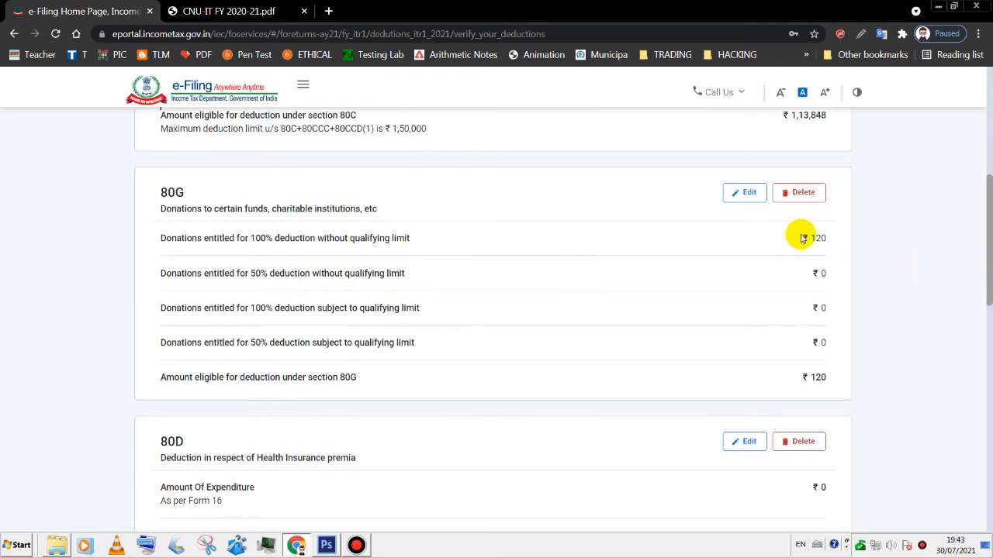
drag(987, 283, 989, 477)
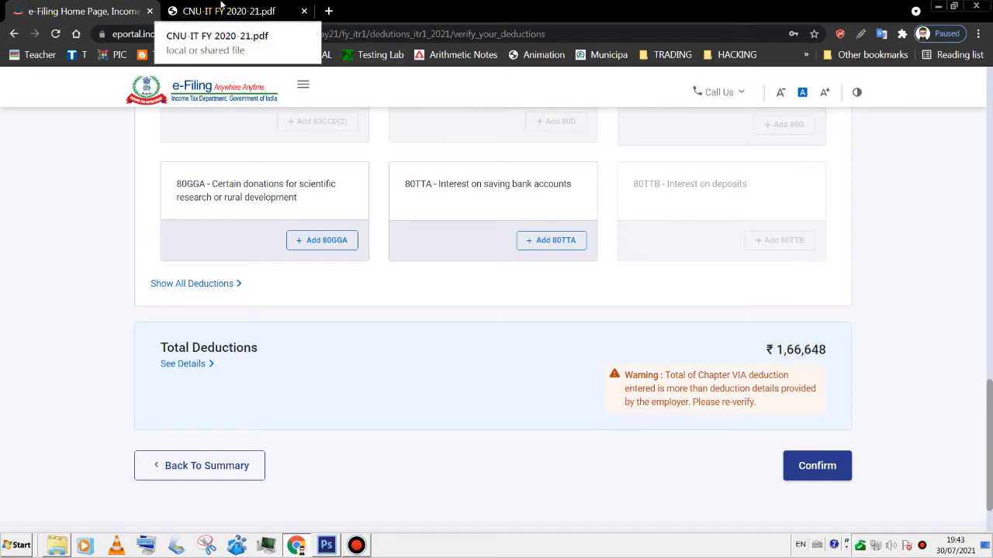
Check the total deductions against the aggregate deductible amount under Chapter VI-A in Form 16, and confirm the deductions
click(221, 9)
drag(696, 296, 733, 296)
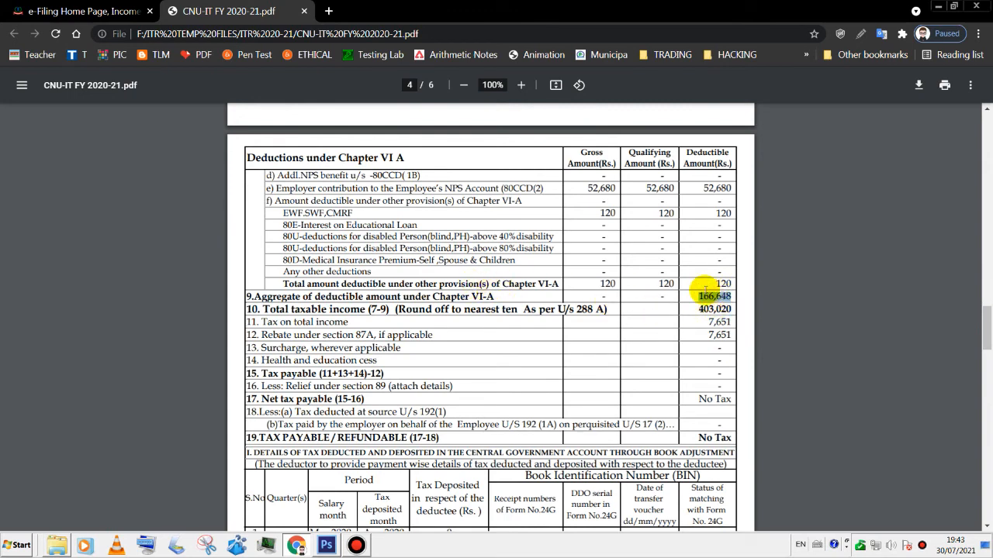
click(101, 13)
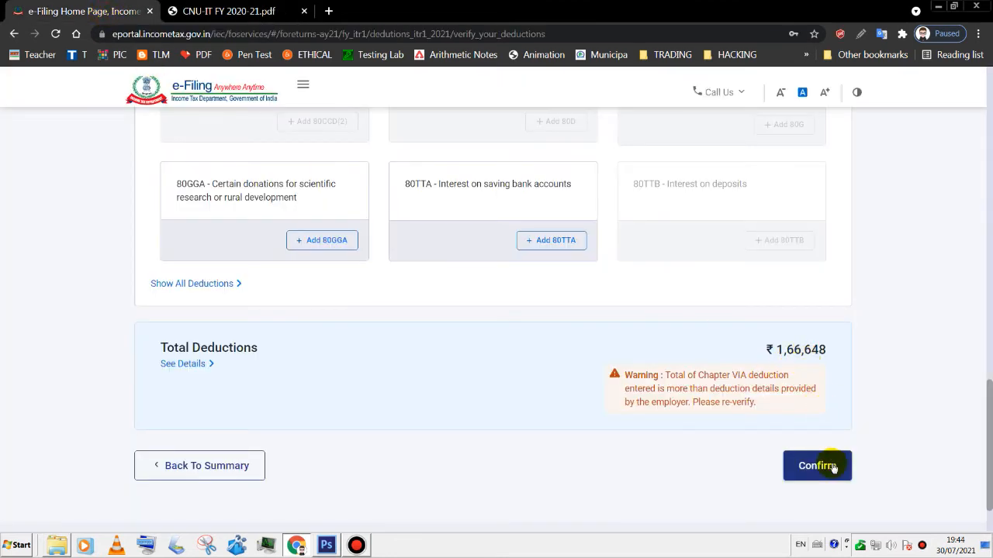
click(832, 467)
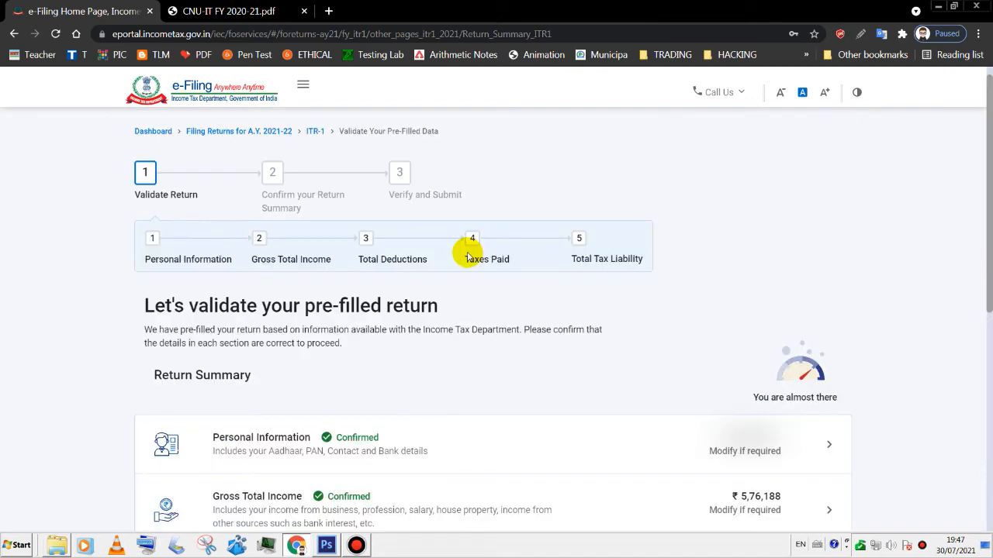
Open the Tax Paid section from the return summary and review the TDS, TCS and advance tax details
drag(986, 250, 988, 354)
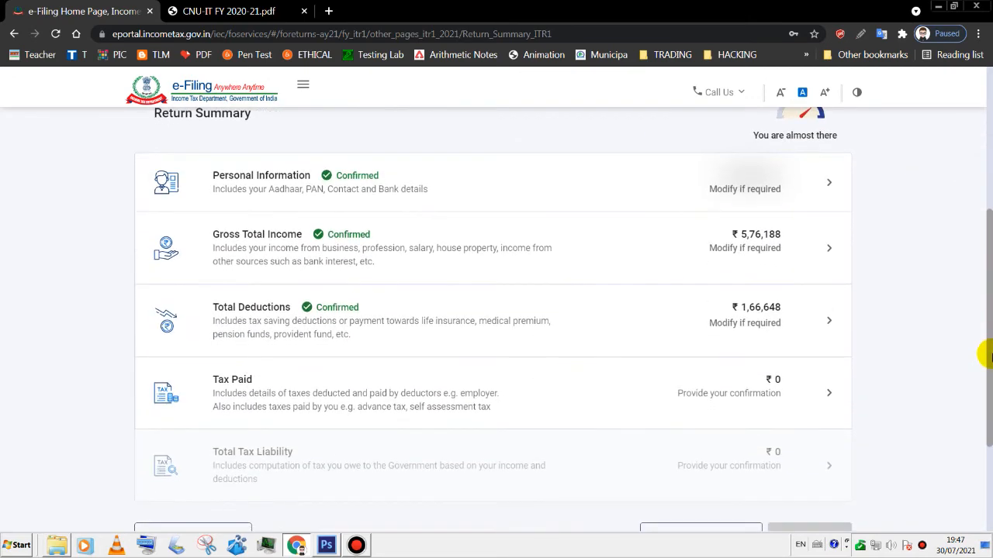
click(788, 397)
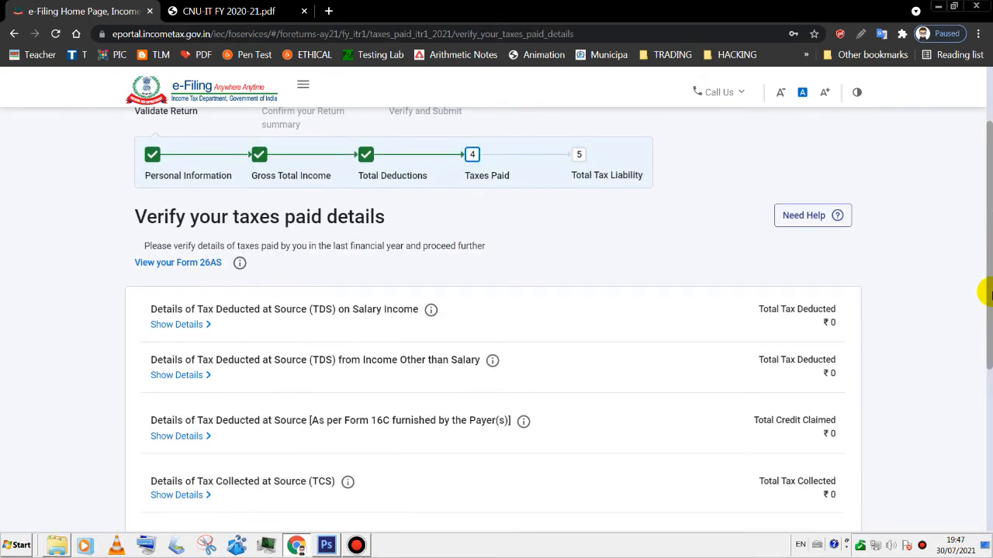
drag(991, 297, 991, 300)
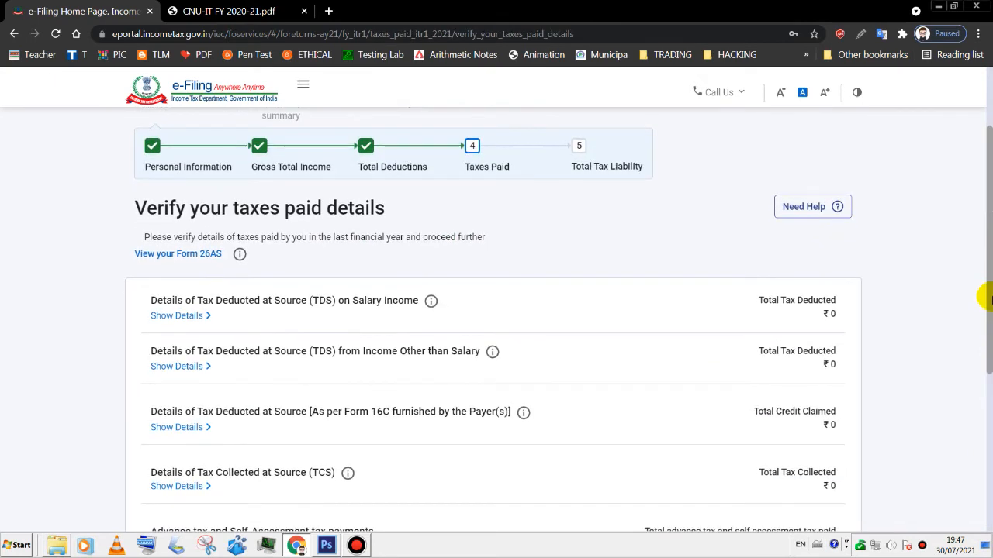
drag(991, 298, 991, 341)
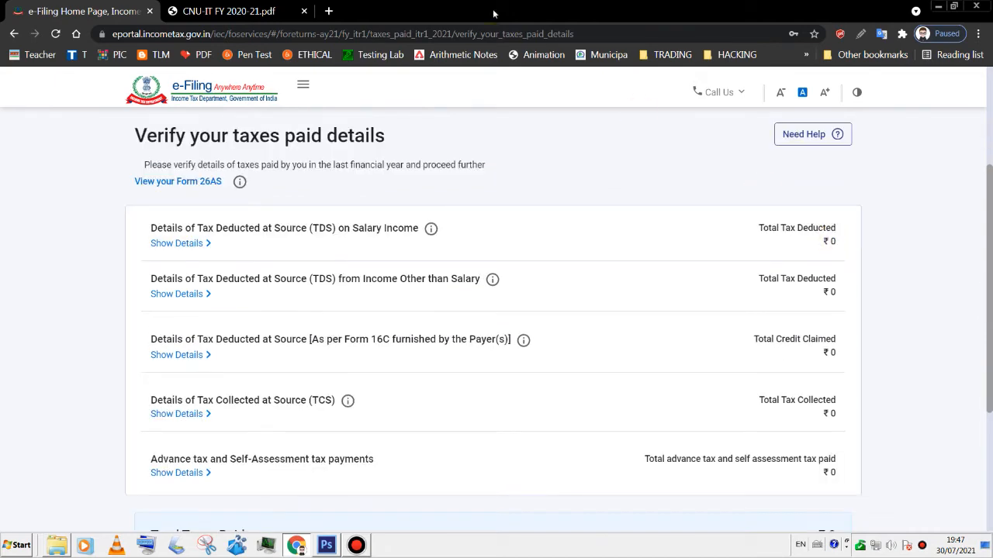
Check the taxes paid against the tax lines in Form 16 and confirm the taxes paid details
click(205, 6)
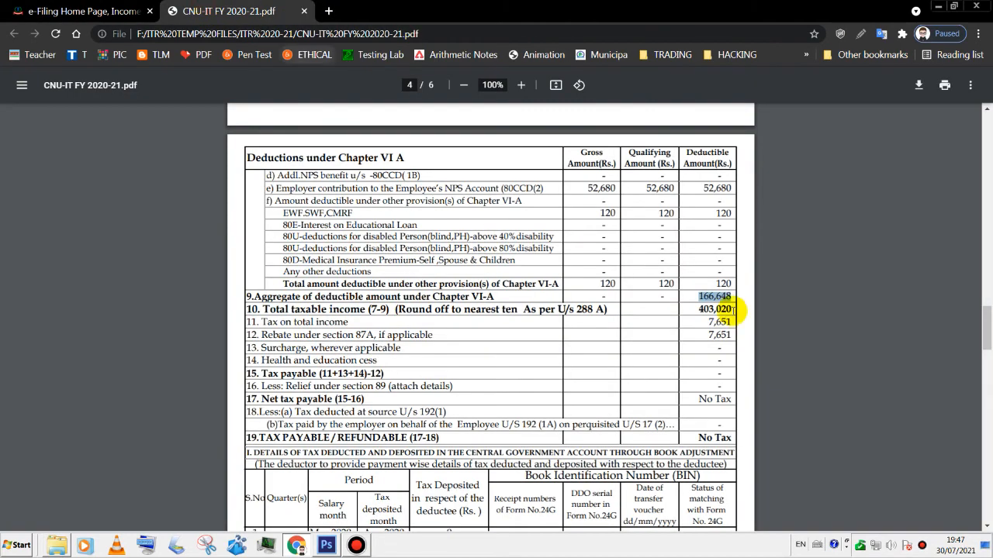
click(34, 8)
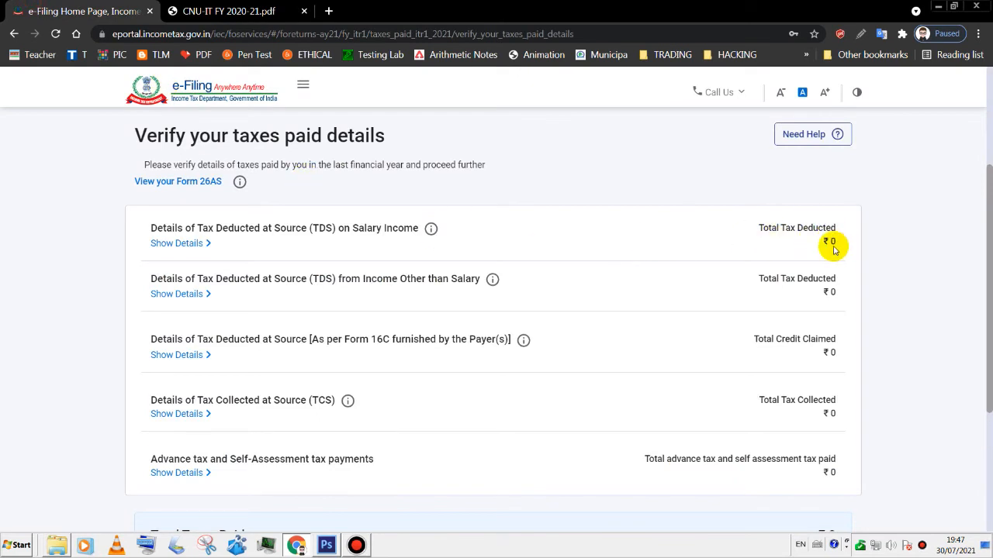
scroll(410, 299, down, 1)
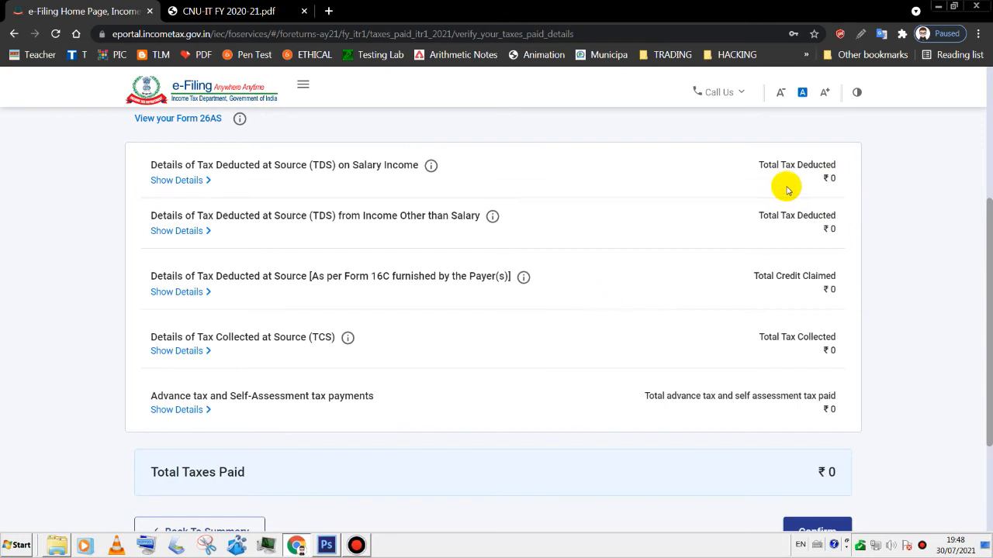
scroll(982, 395, down, 1)
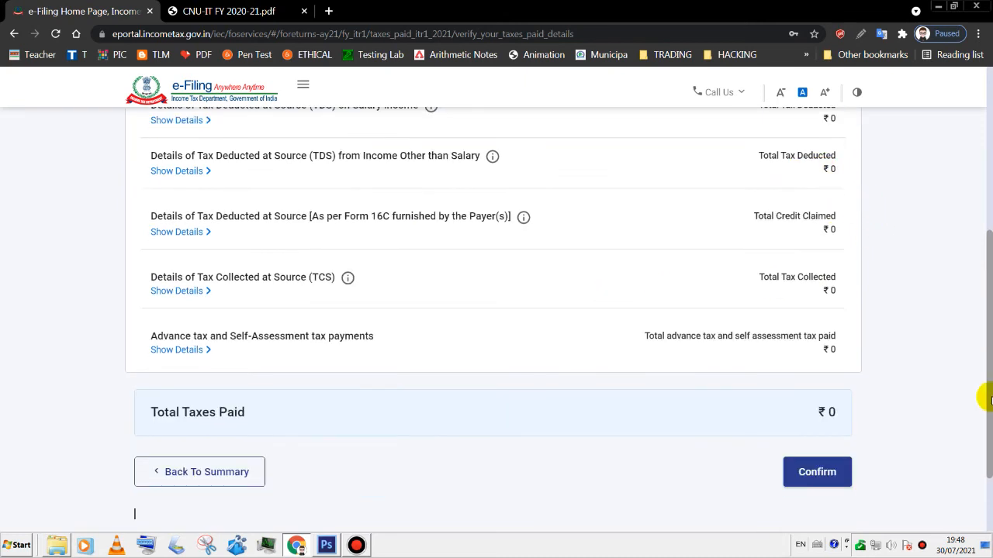
click(843, 462)
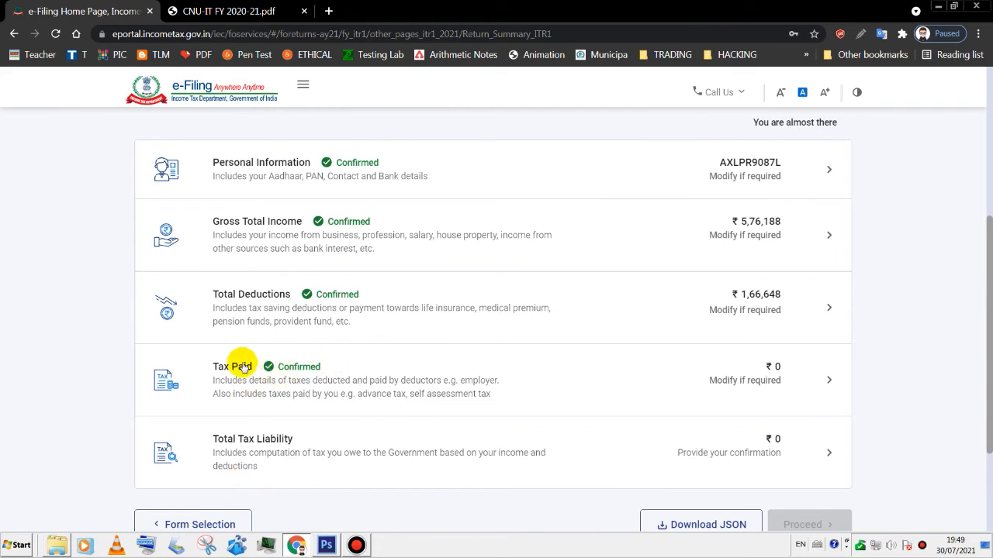
Review the confirmed sections in the return summary and open the Total Tax Liability section
scroll(362, 388, down, 1)
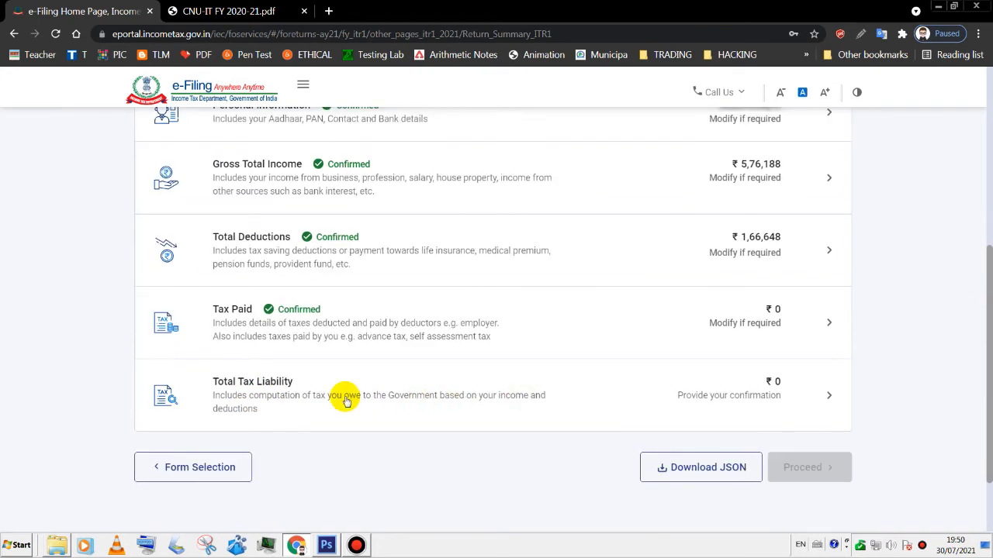
drag(987, 287, 987, 193)
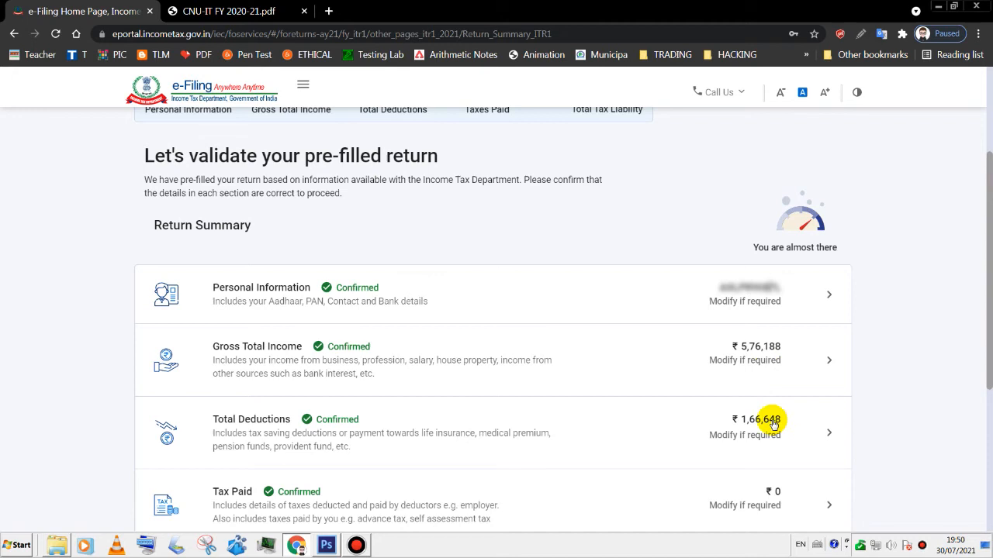
drag(985, 328, 986, 458)
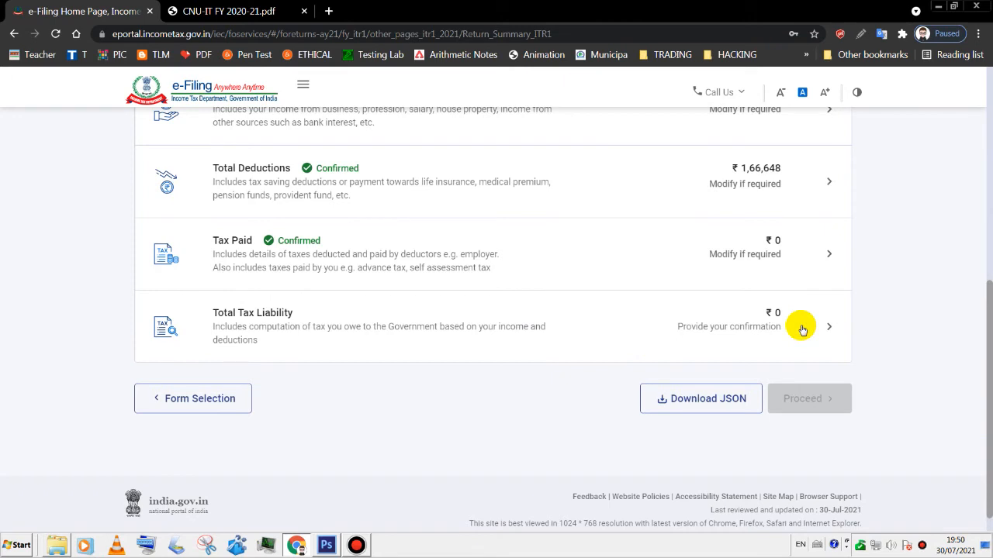
click(803, 329)
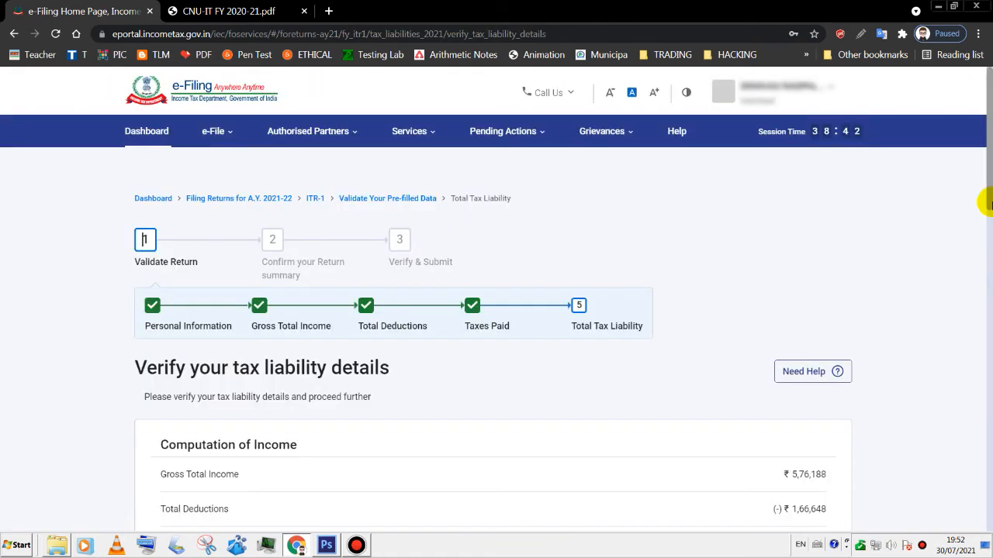
Review the computation of income and tax, including the 87A rebate, relief u/s 89, interest and fees
scroll(986, 270, down, 2)
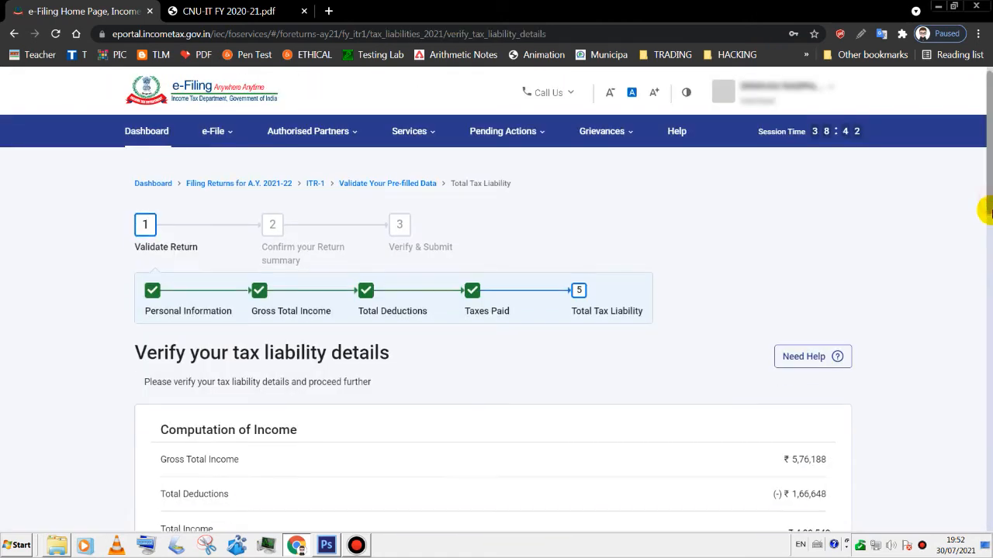
scroll(986, 270, down, 2)
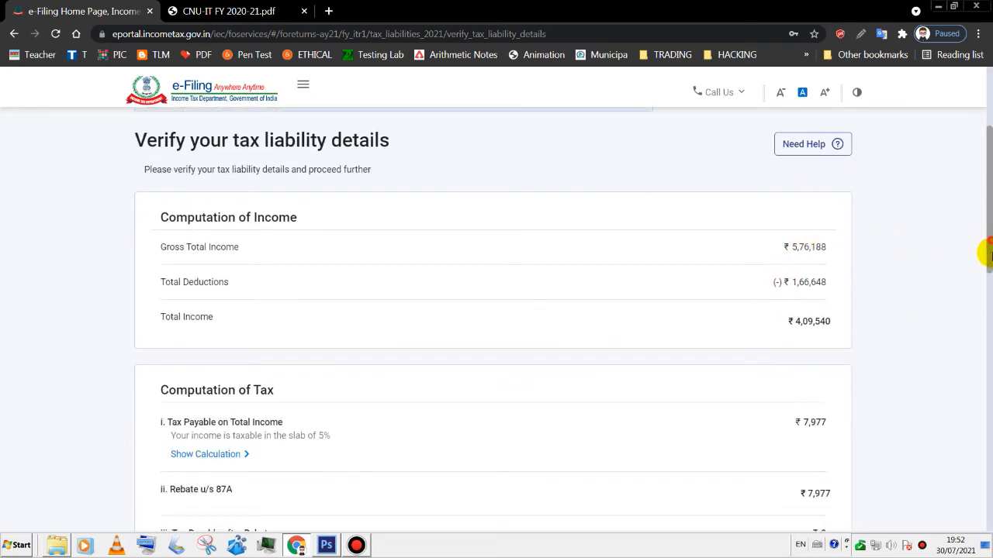
scroll(982, 295, down, 5)
scroll(986, 380, down, 2)
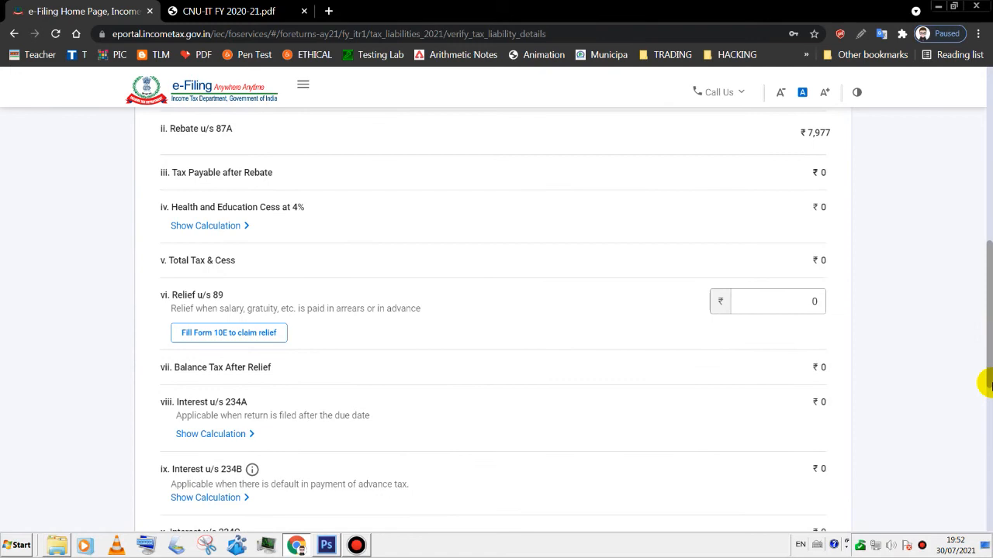
drag(992, 400, 989, 398)
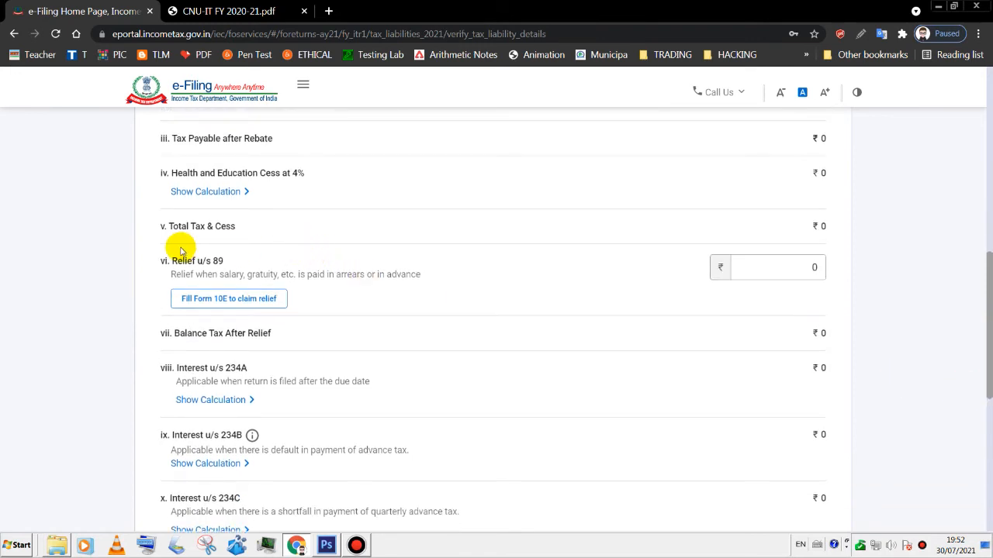
drag(984, 328, 990, 413)
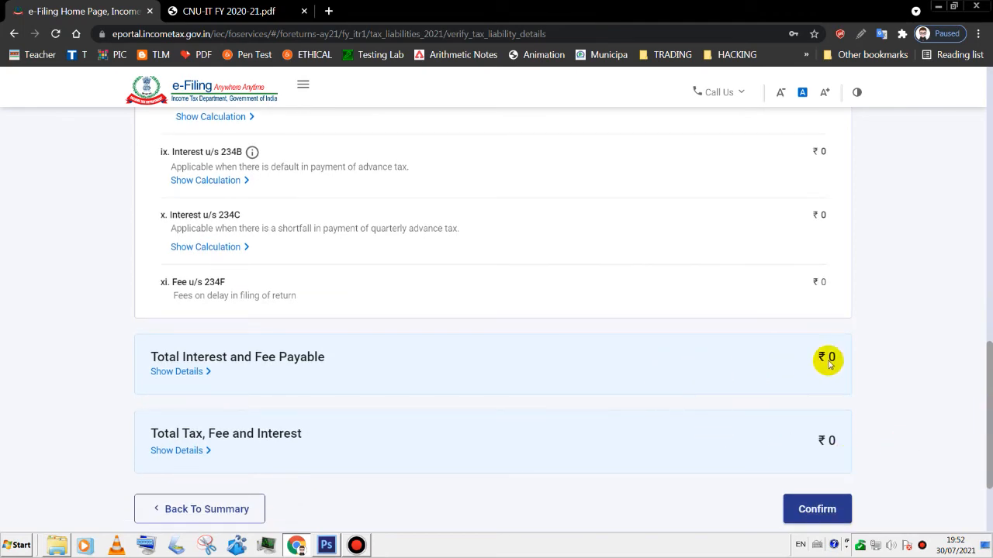
Compare the net tax payable and tax payable/refundable lines in Form 16 with the return's tax liability computation
key(ctrl+Tab)
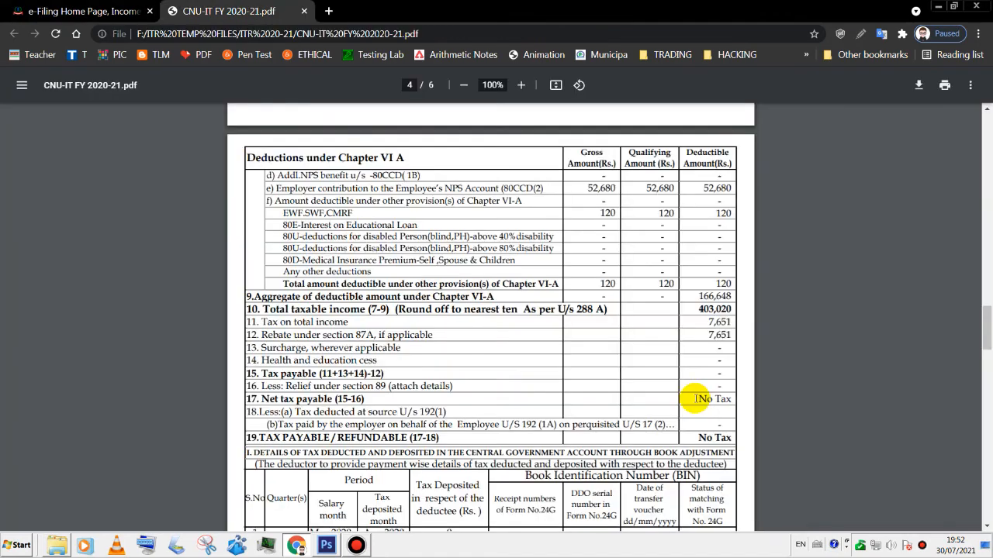
drag(696, 399, 730, 400)
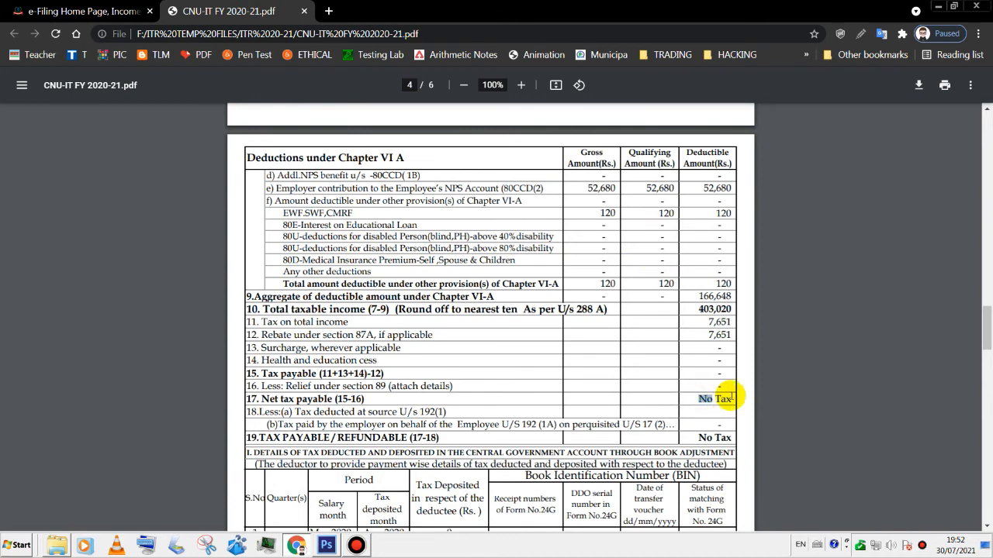
click(96, 11)
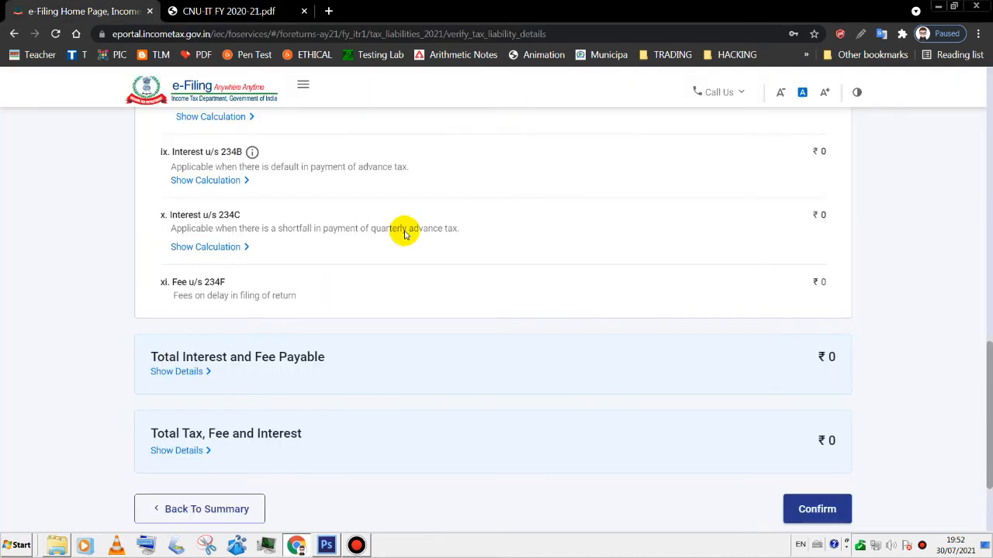
scroll(982, 399, down, 1)
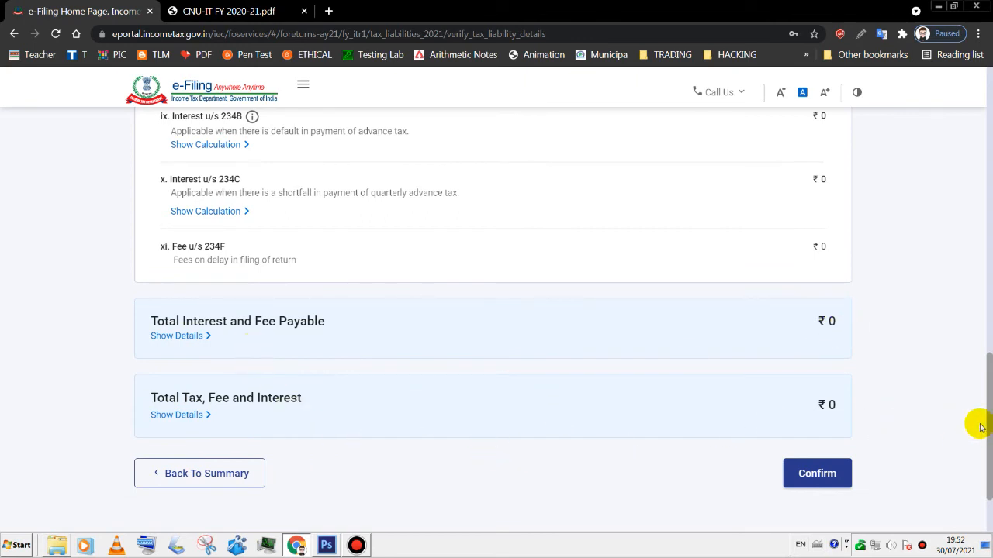
drag(985, 421, 982, 391)
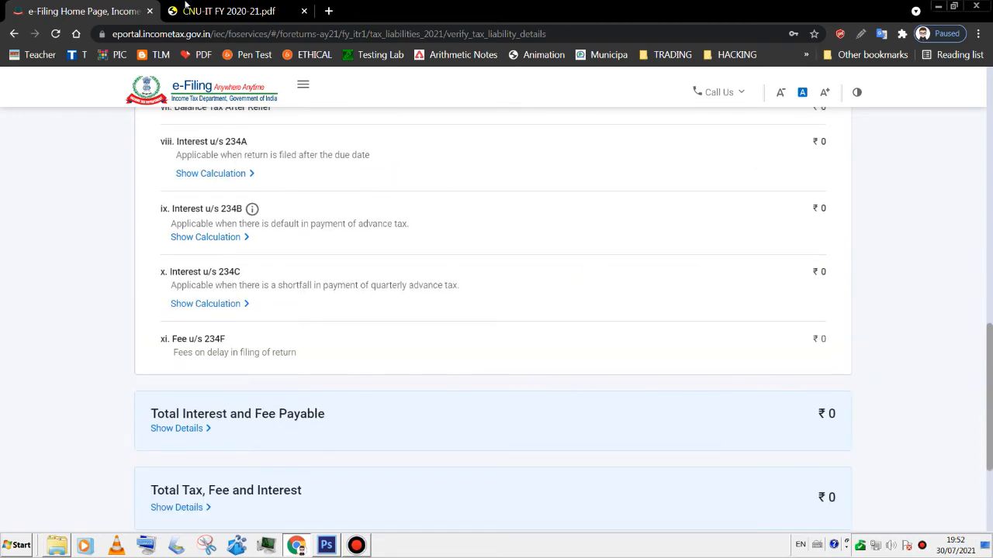
click(199, 11)
drag(698, 399, 732, 400)
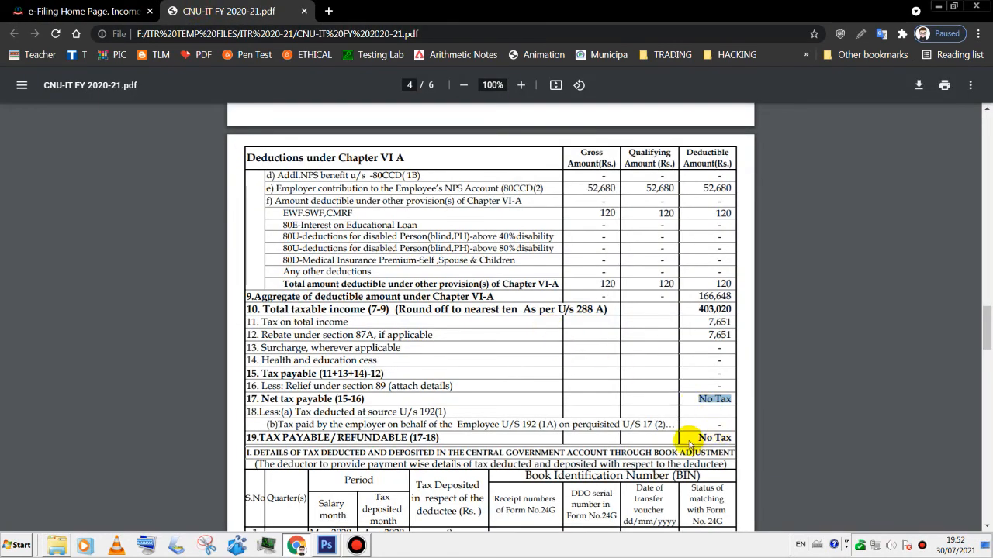
click(688, 440)
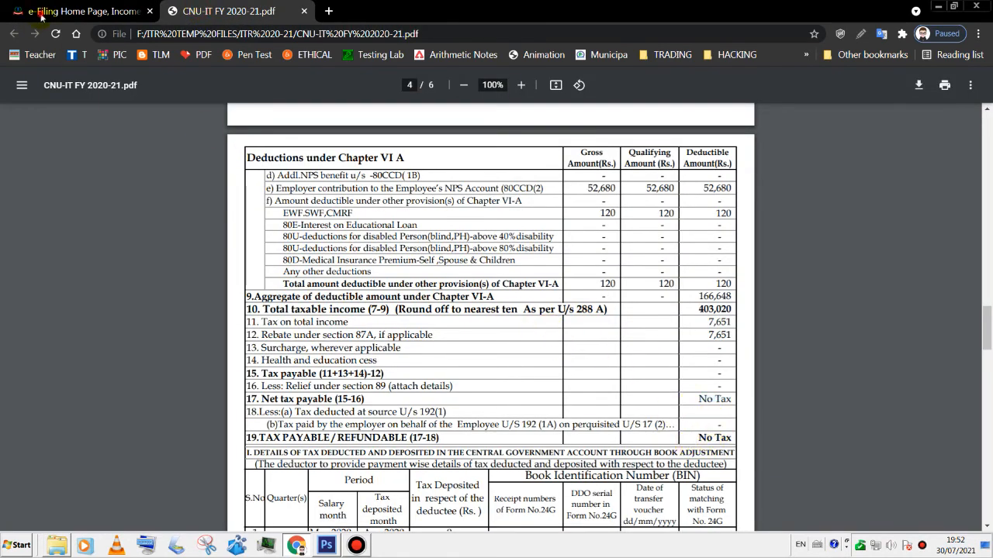
click(39, 14)
scroll(985, 419, down, 1)
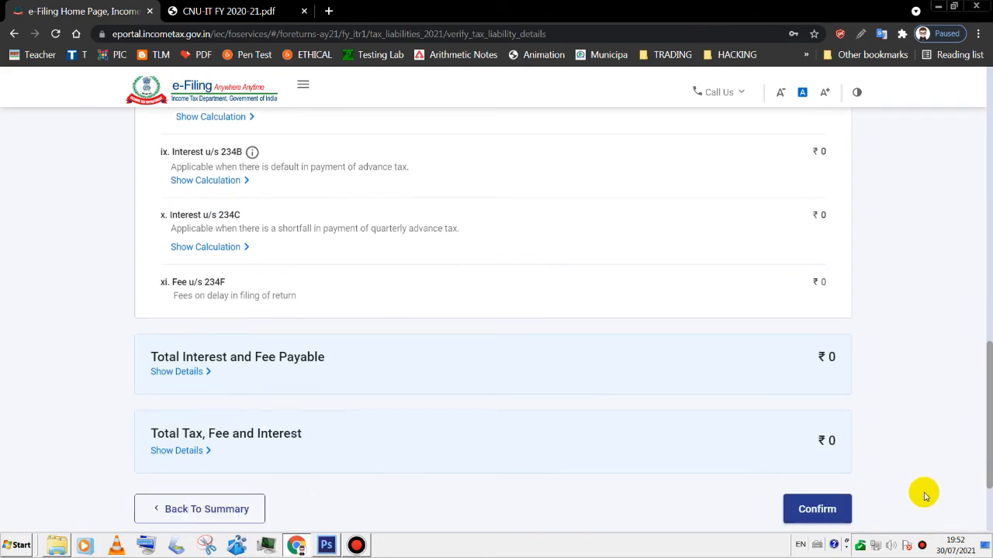
drag(986, 405, 982, 191)
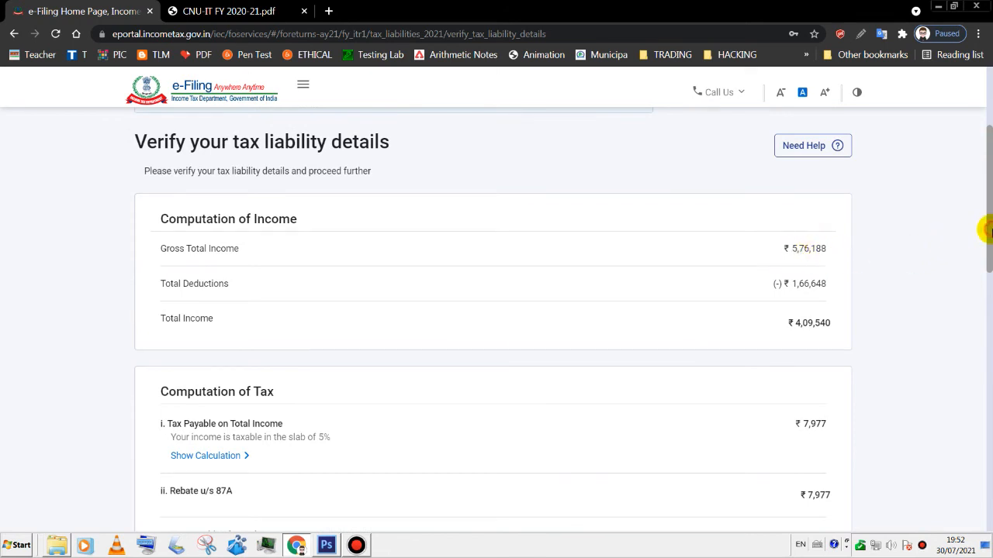
drag(989, 240, 988, 434)
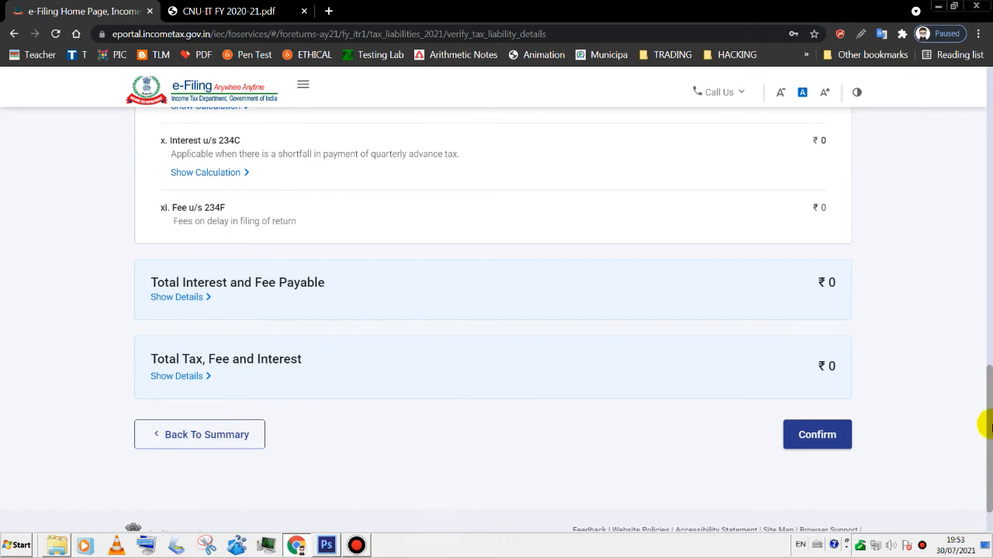
Confirm the Total Tax Liability section, review the confirmed sections in the return summary and proceed with the return
click(827, 435)
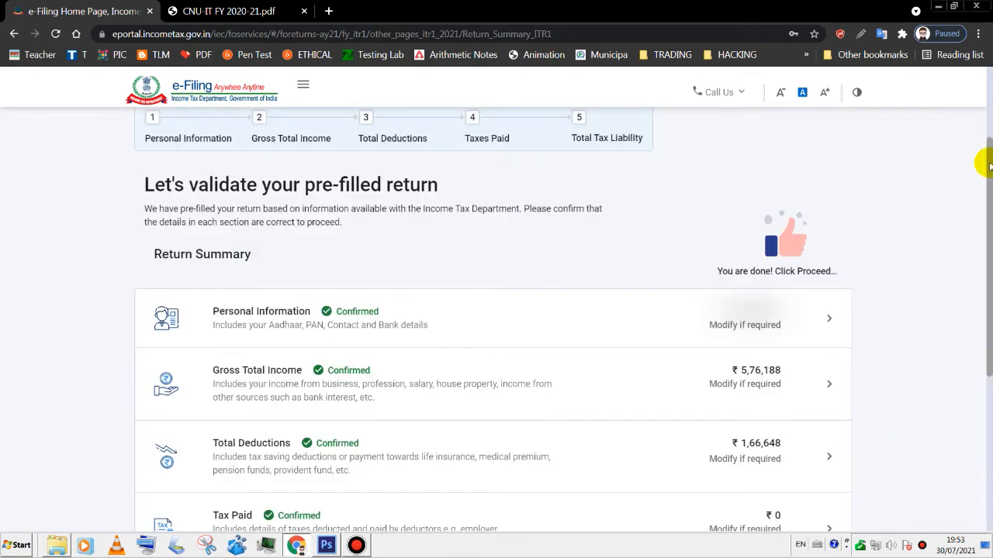
scroll(987, 165, down, 2)
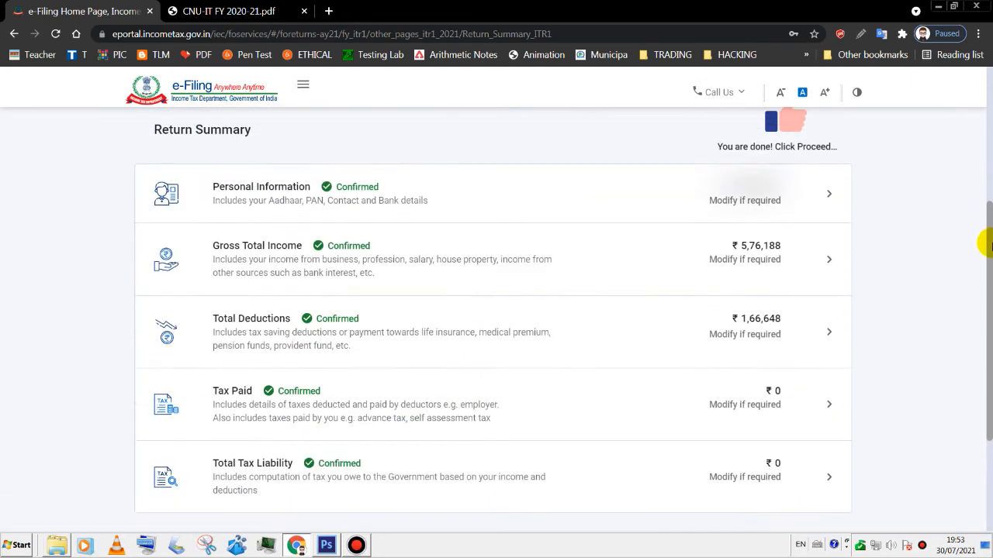
scroll(985, 237, up, 1)
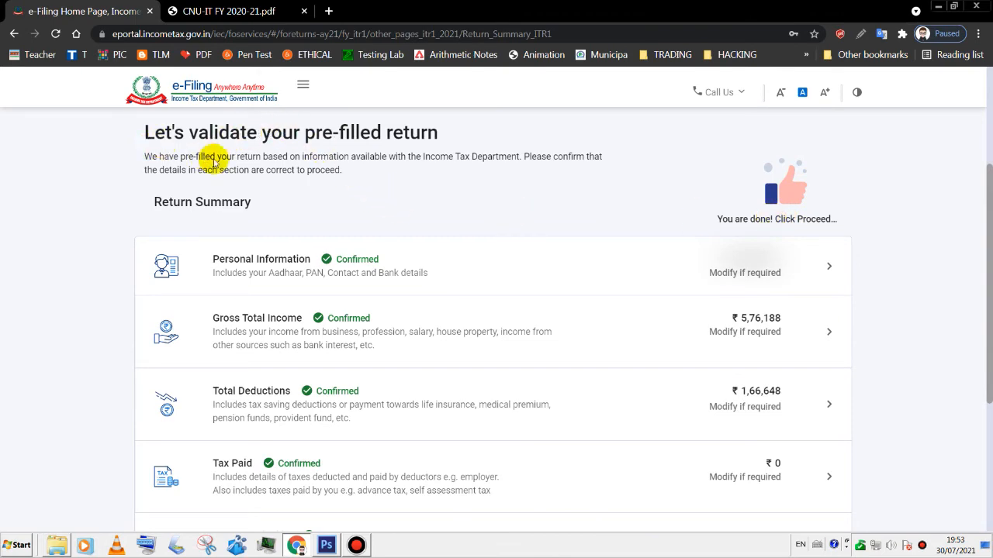
scroll(326, 295, down, 3)
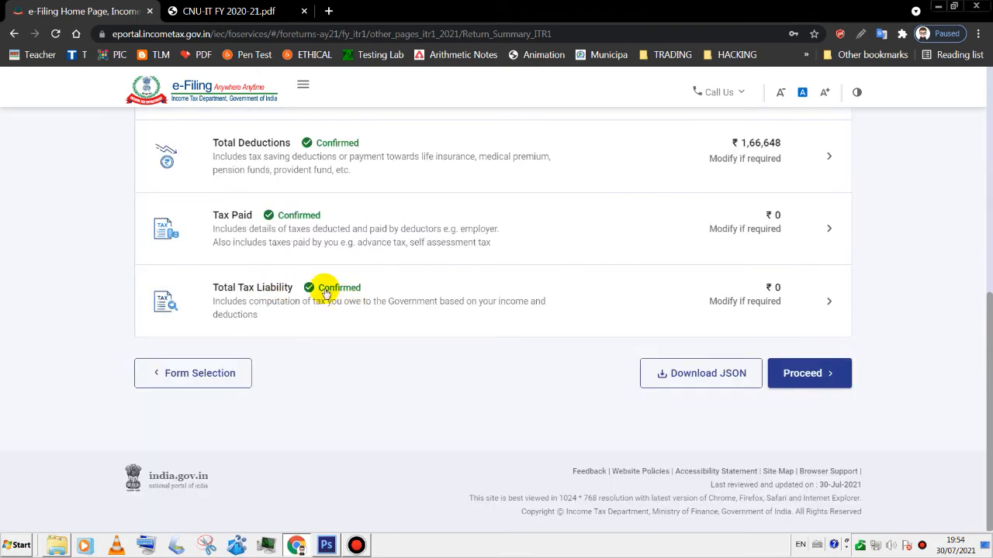
drag(990, 381, 991, 287)
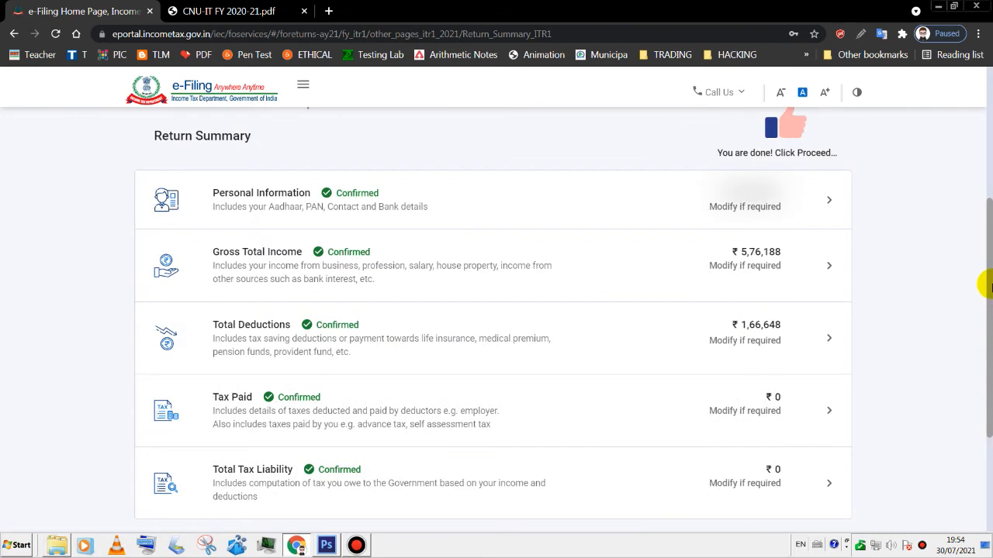
scroll(388, 266, down, 1)
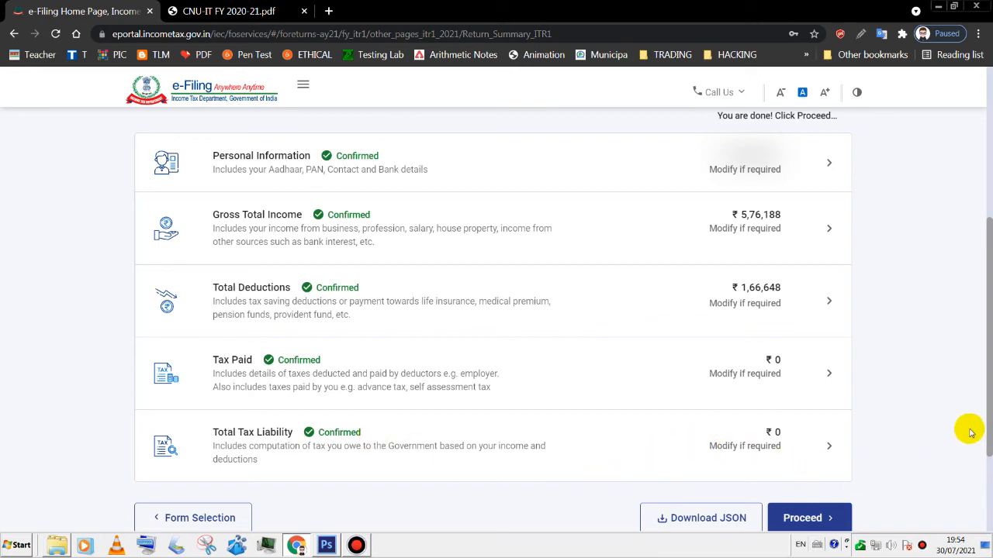
scroll(983, 406, down, 1)
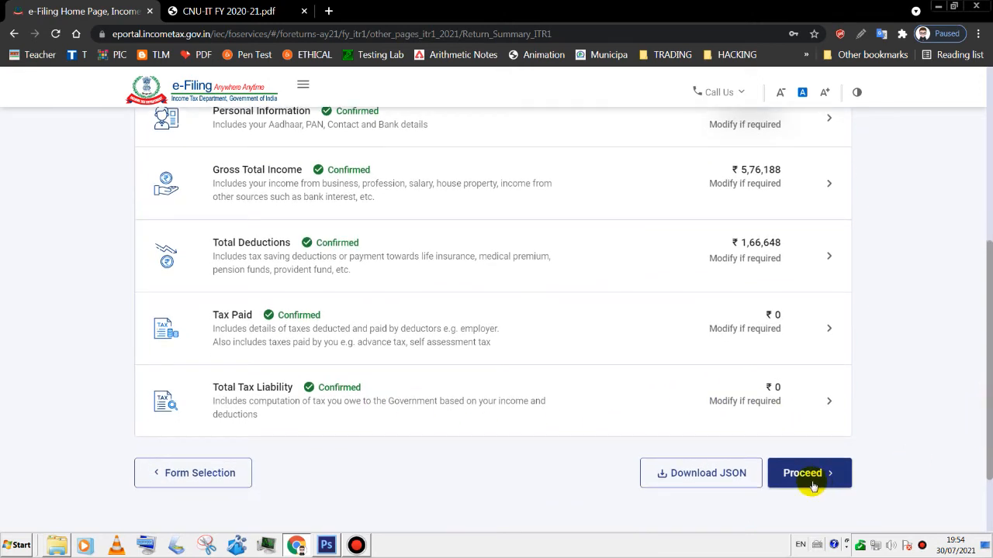
click(807, 475)
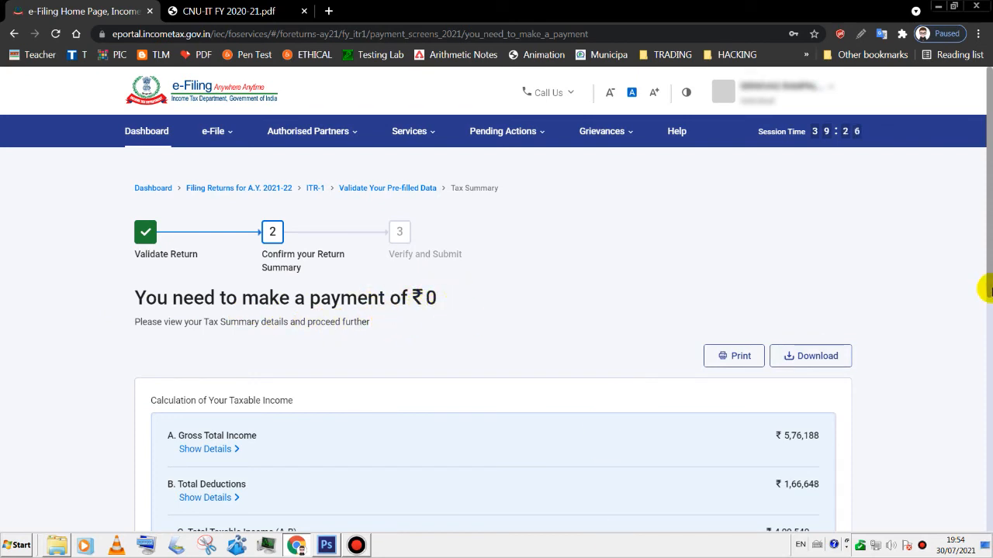
Check the amount payable against the tax payable/refundable line in Form 16 and open the return preview
click(254, 5)
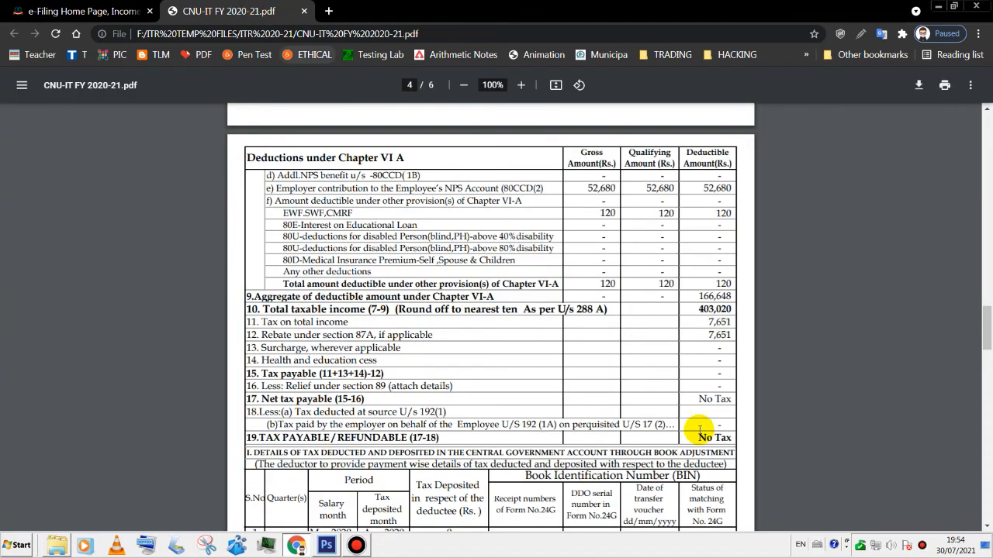
drag(698, 437, 731, 436)
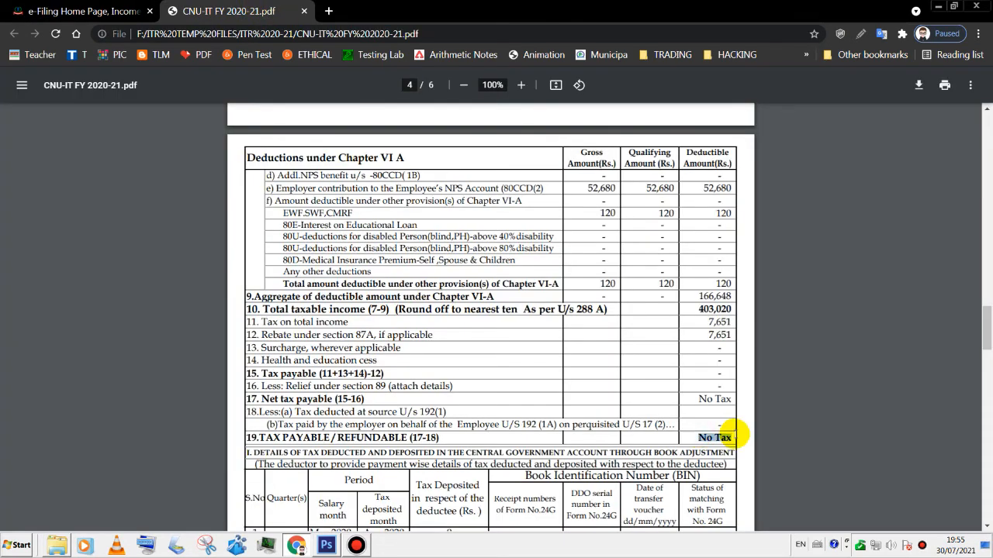
click(53, 6)
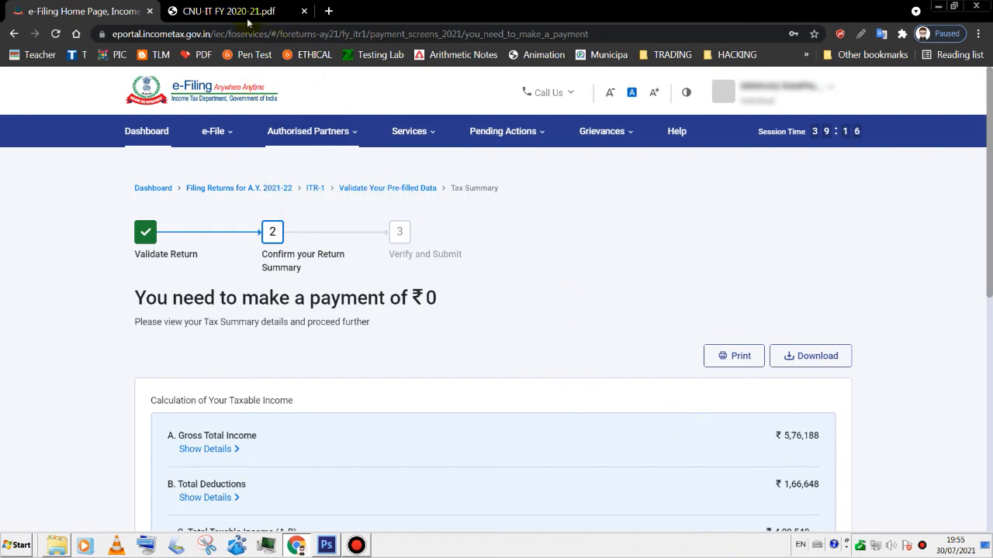
scroll(987, 225, down, 2)
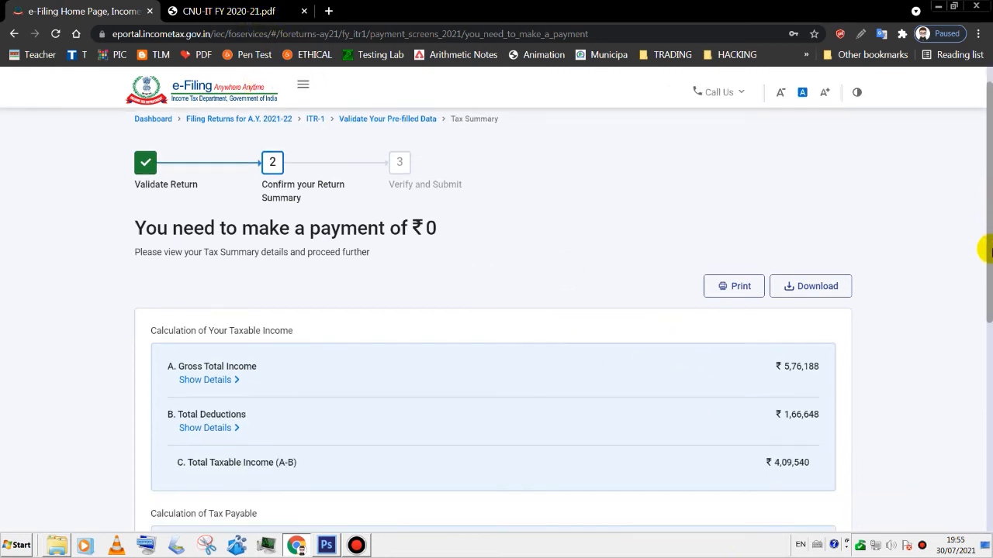
scroll(988, 353, down, 3)
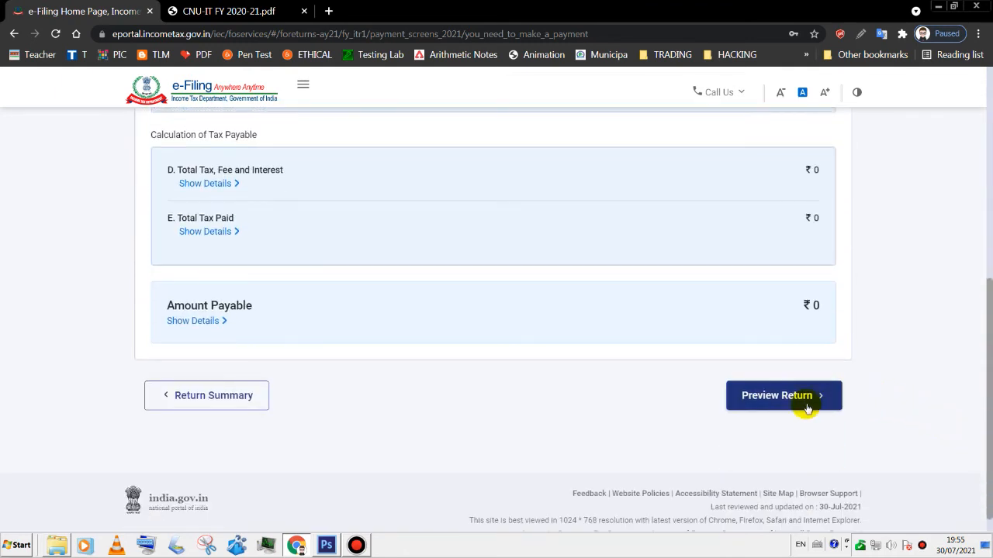
click(806, 407)
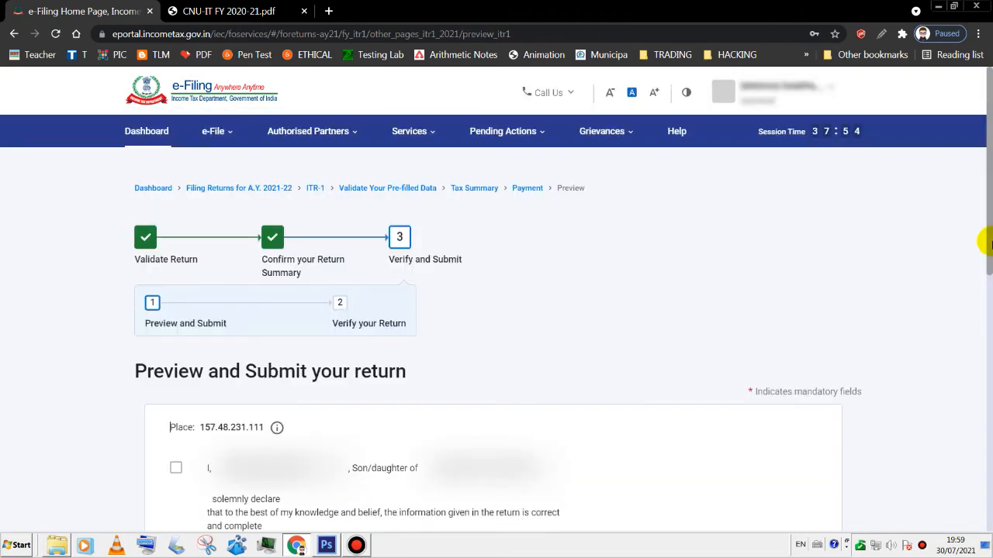
Tick the declaration for submitting the return in the capacity of Self and continue to the ITR-1 preview
scroll(988, 266, down, 3)
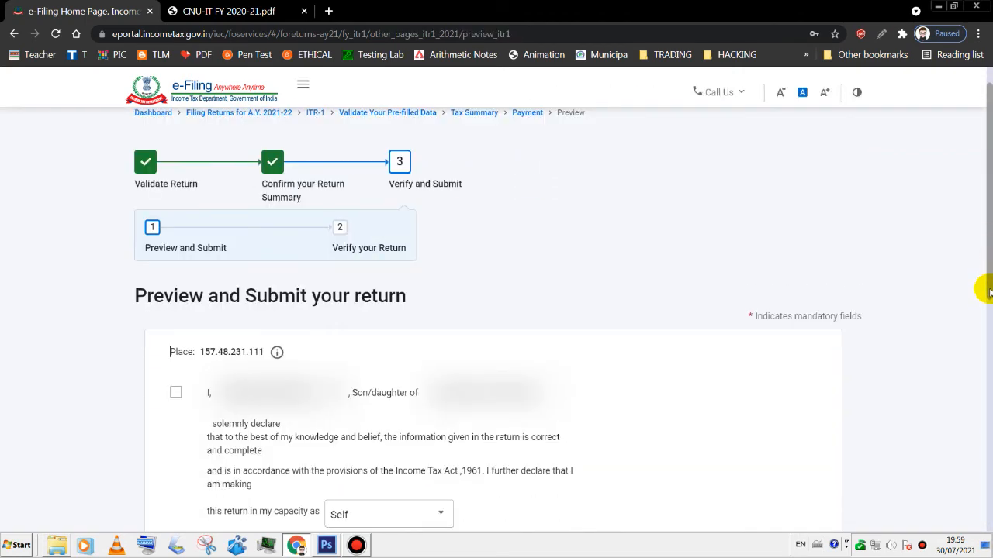
click(176, 361)
scroll(984, 213, up, 1)
drag(991, 165, 991, 217)
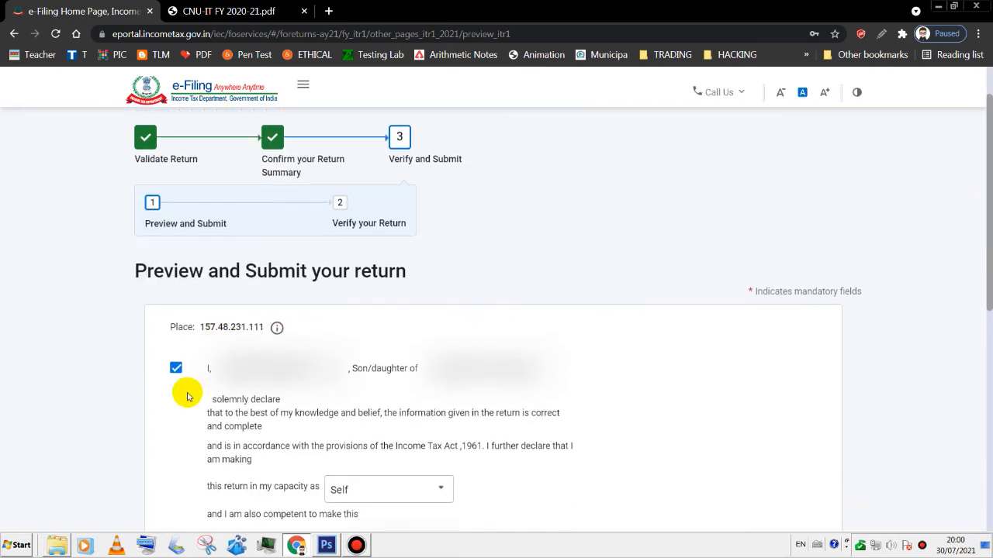
scroll(421, 302, down, 2)
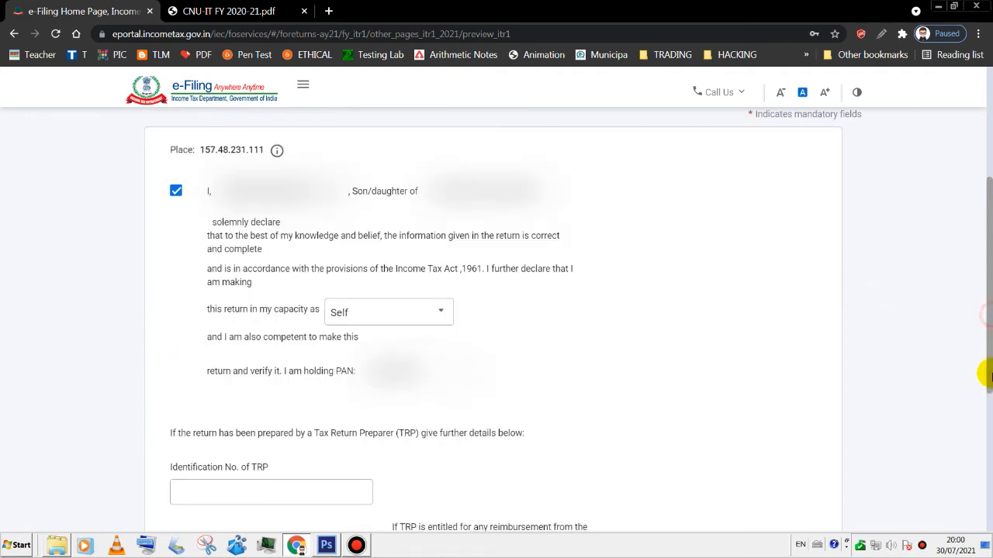
scroll(931, 376, down, 3)
click(808, 379)
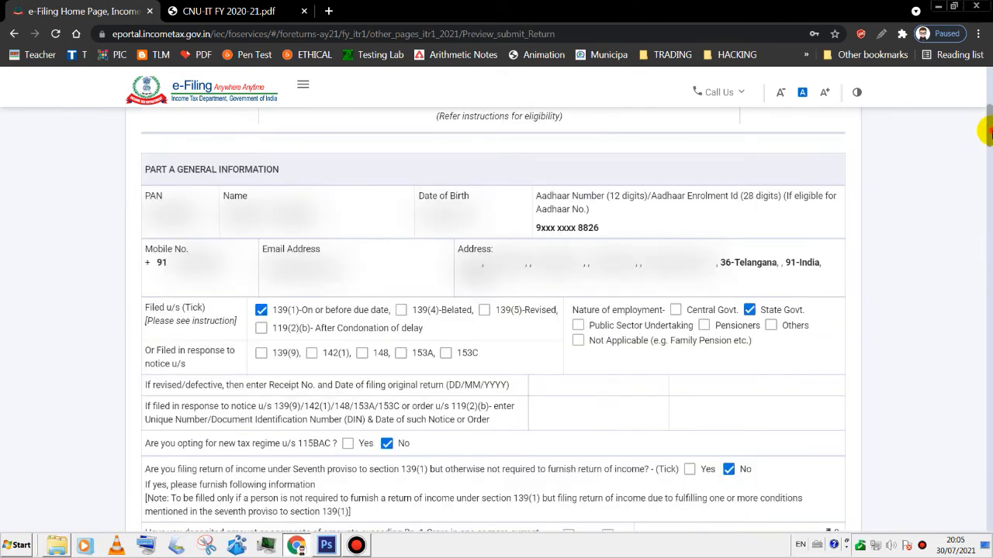
Review the complete ITR-1 form preview through to the verification section and proceed to validation
drag(988, 122, 988, 115)
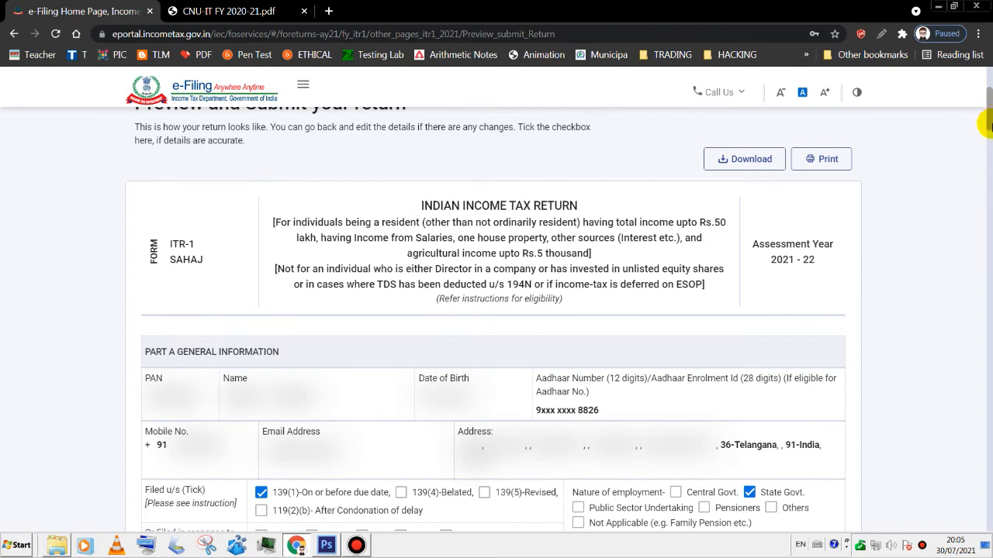
drag(988, 124, 758, 287)
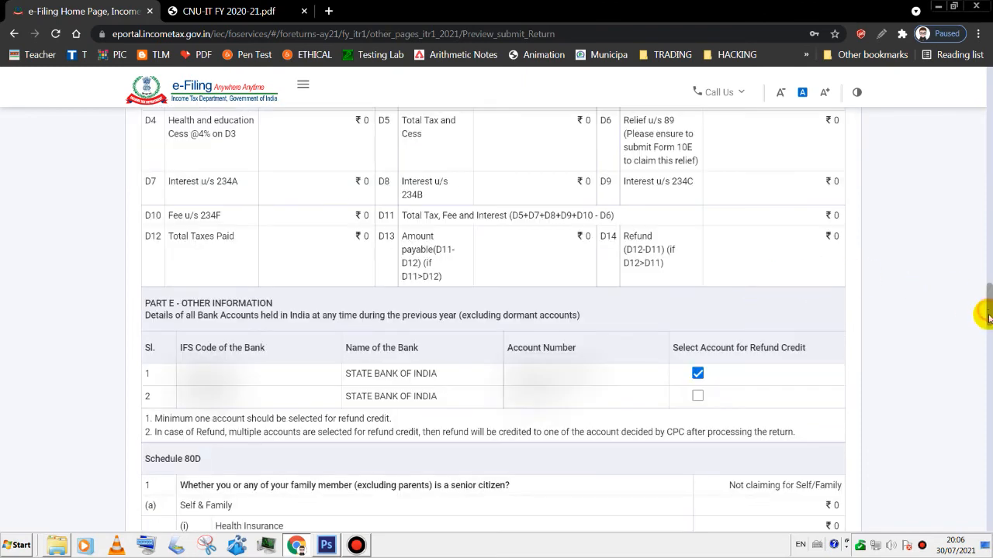
drag(985, 314, 987, 514)
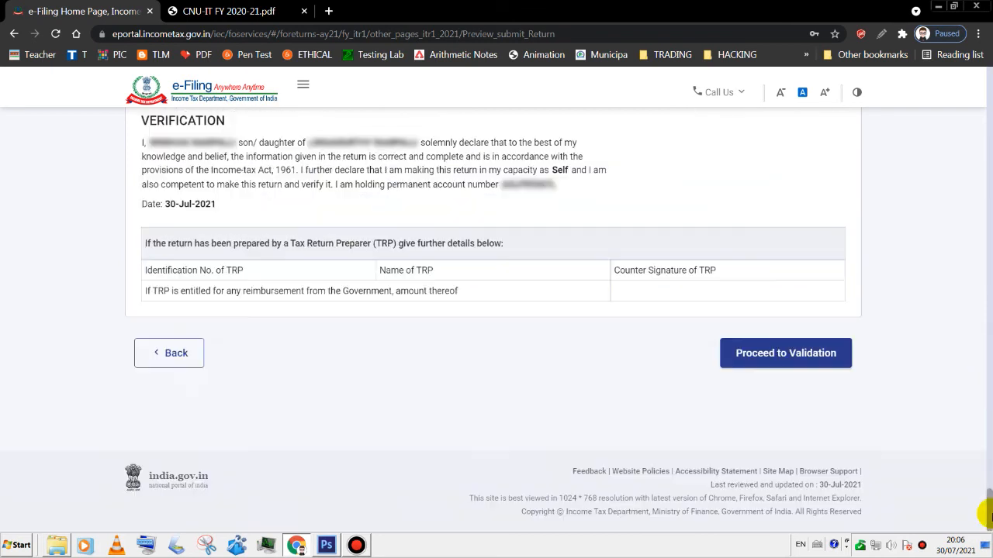
click(790, 361)
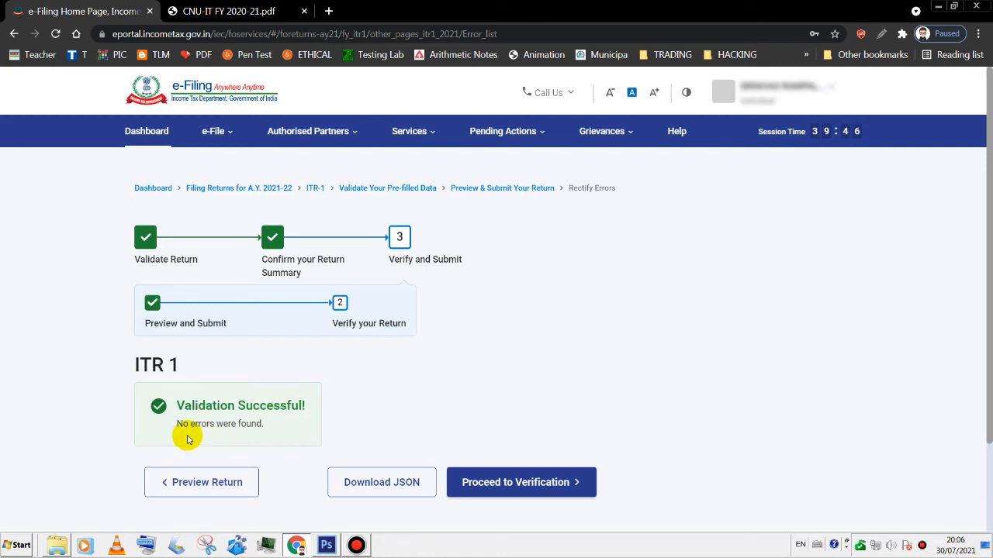
Proceed to verification of the validated return and continue with the e-Verify Now method
scroll(547, 354, down, 1)
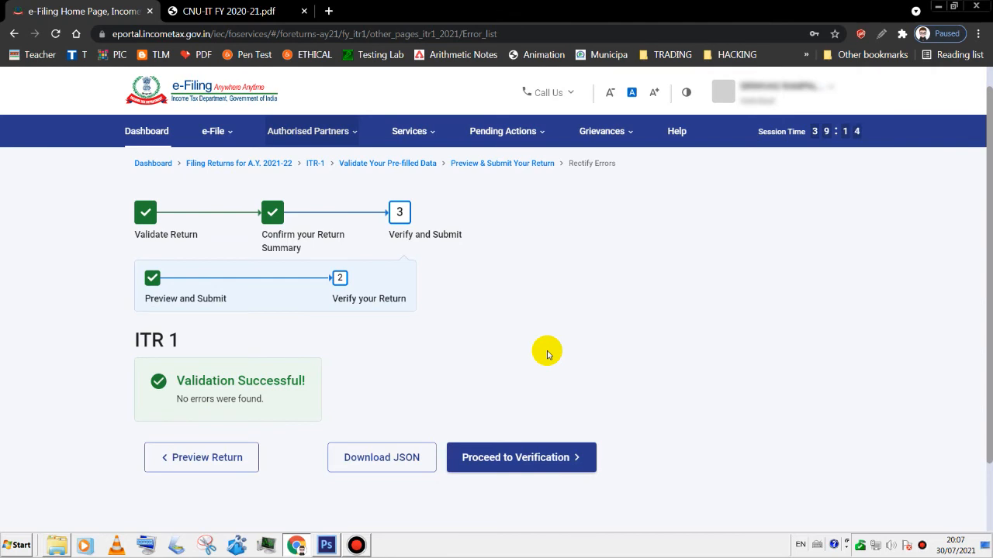
click(505, 457)
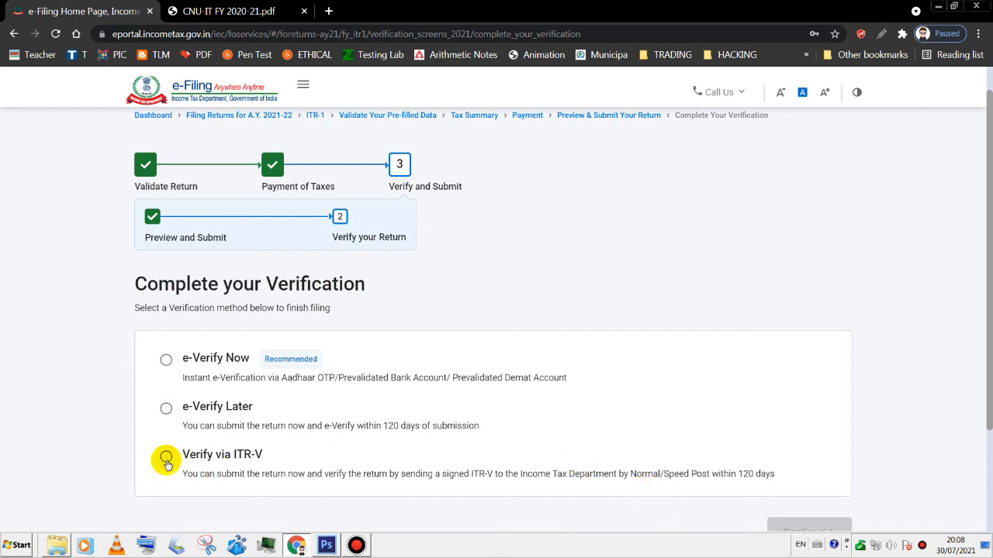
click(166, 362)
scroll(846, 492, down, 1)
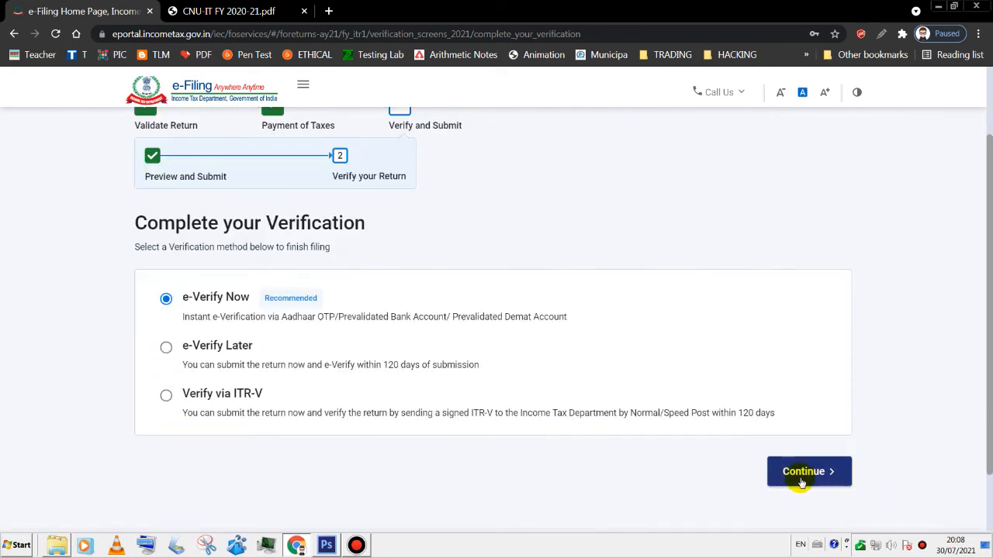
click(802, 476)
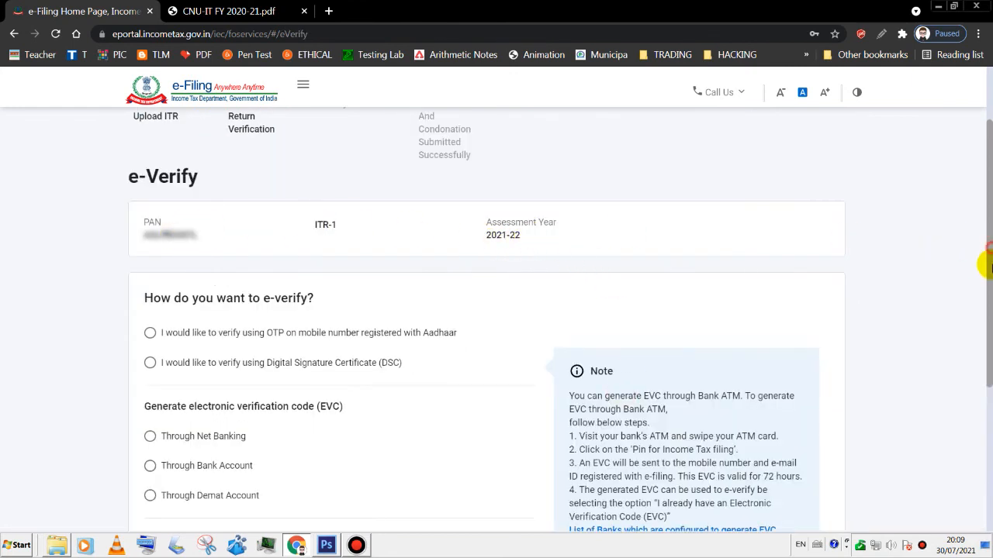
Choose to e-verify using OTP on the mobile number registered with Aadhaar and continue
scroll(988, 280, down, 1)
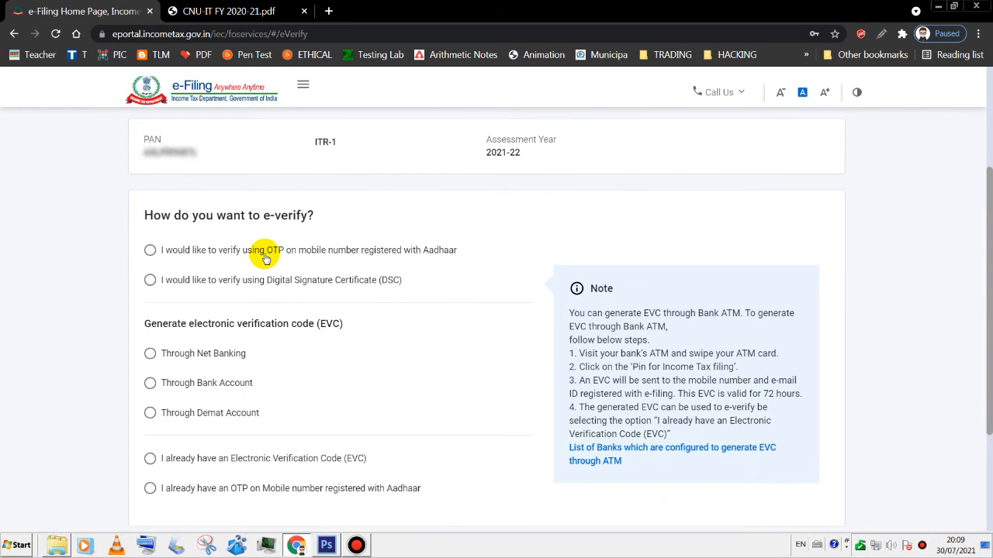
scroll(144, 308, down, 1)
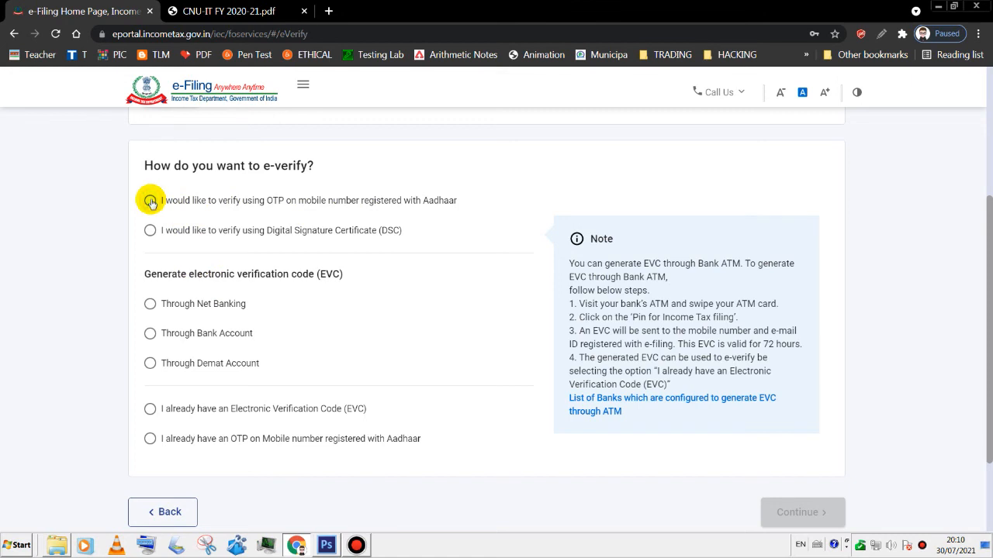
click(150, 201)
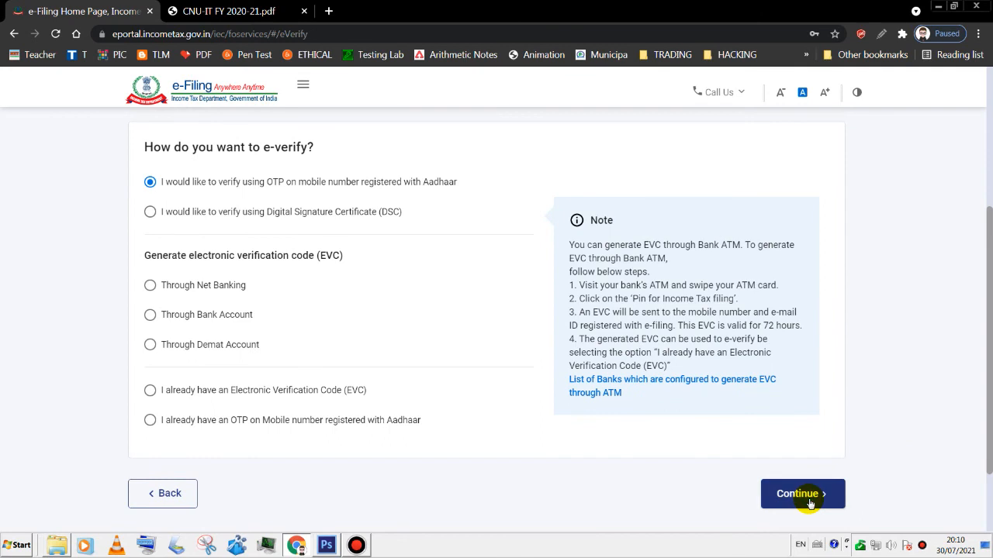
click(806, 499)
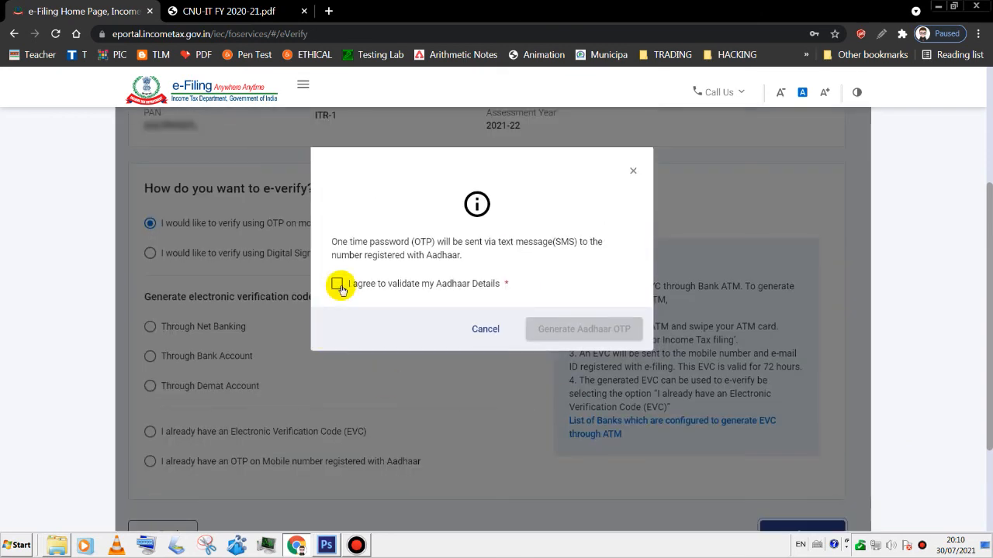
Agree to validate the Aadhaar details, enter and validate the Aadhaar OTP, and submit the return
click(337, 284)
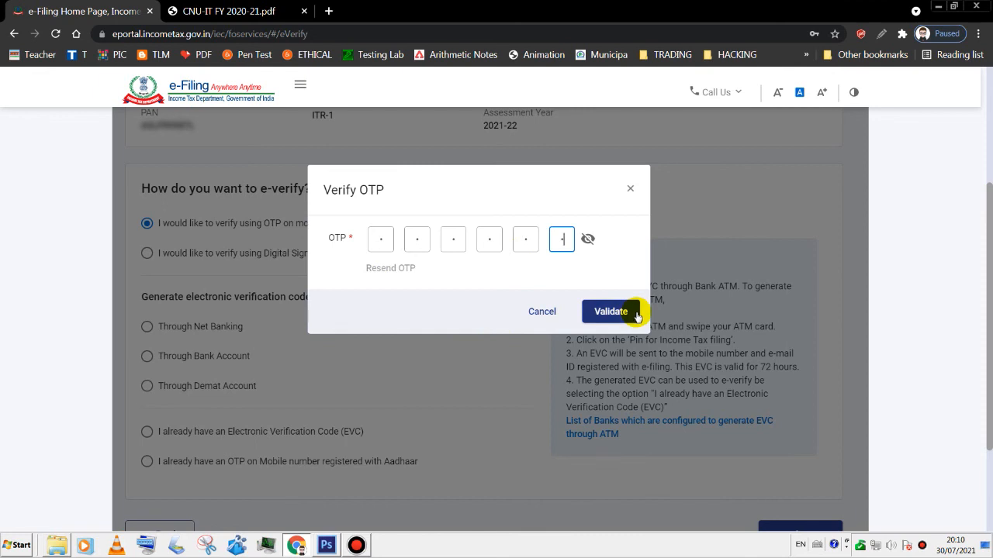
click(608, 318)
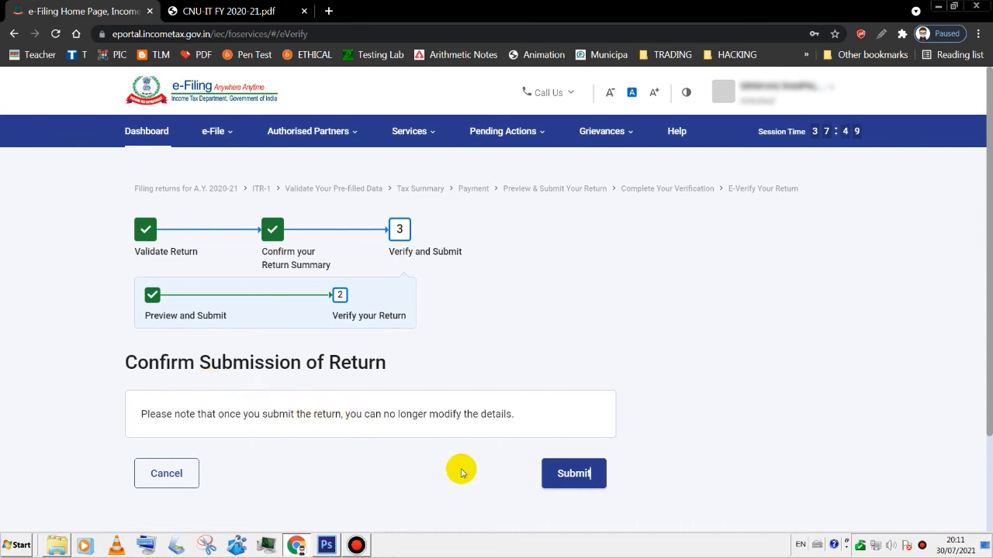
click(555, 484)
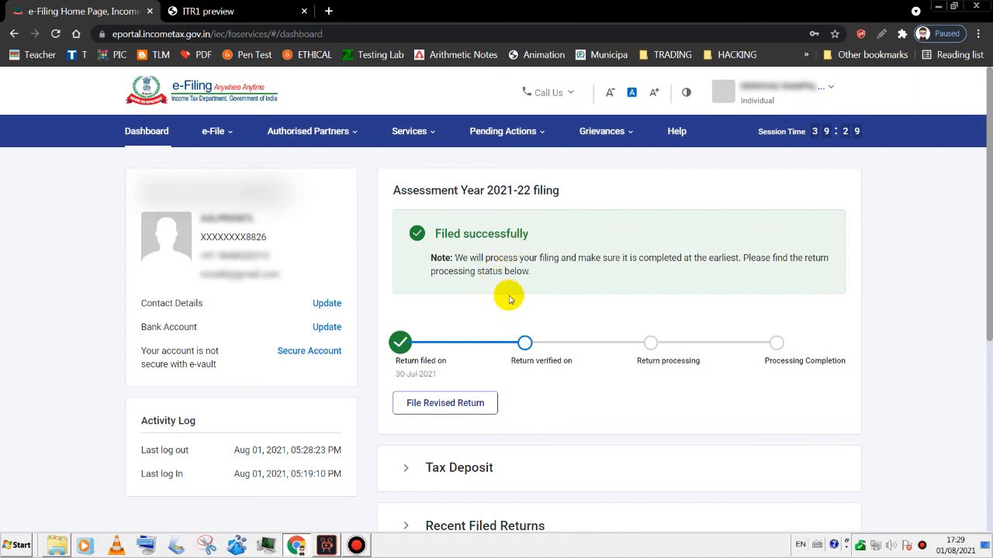
Open the list of filed returns and download the receipt for the A.Y. 2021-22 filing
click(225, 139)
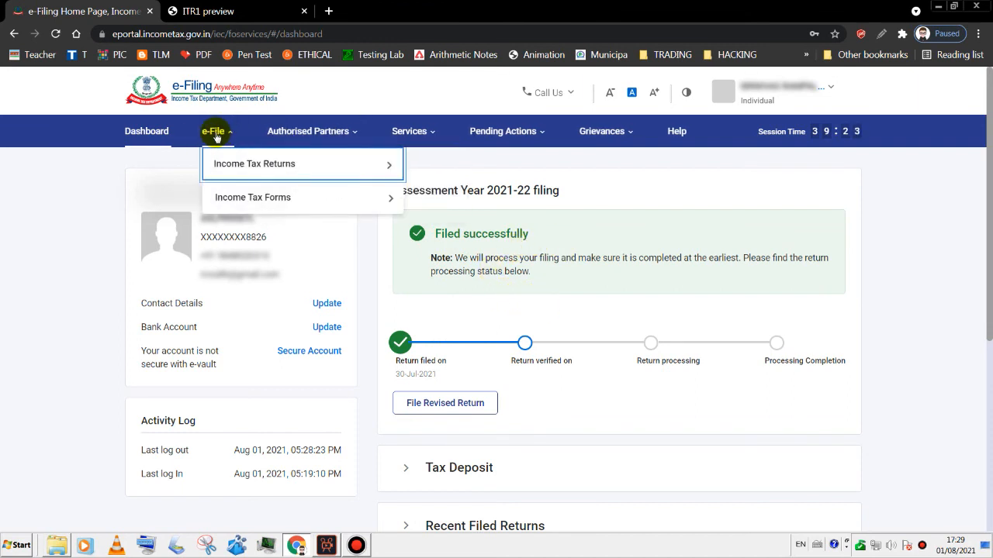
mouse_move(224, 161)
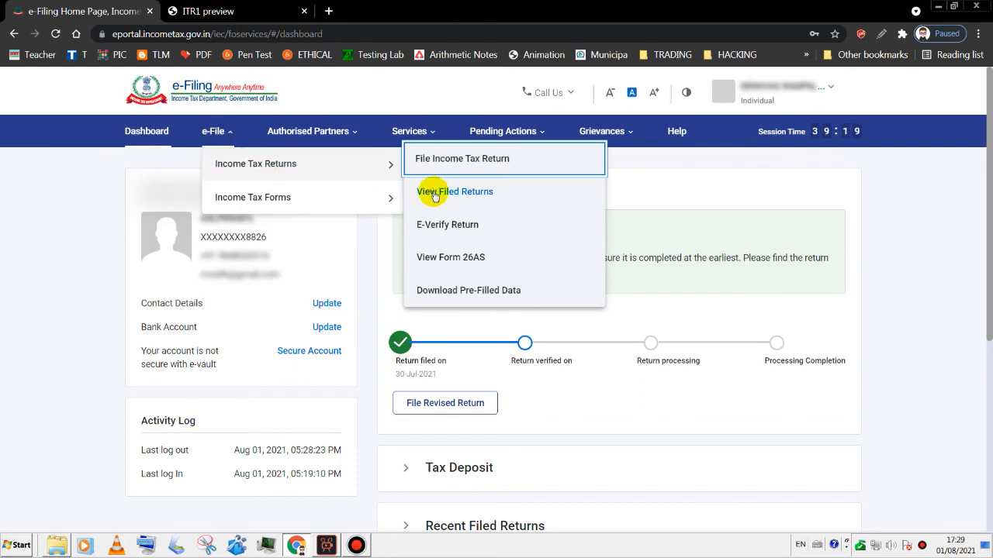
double_click(434, 196)
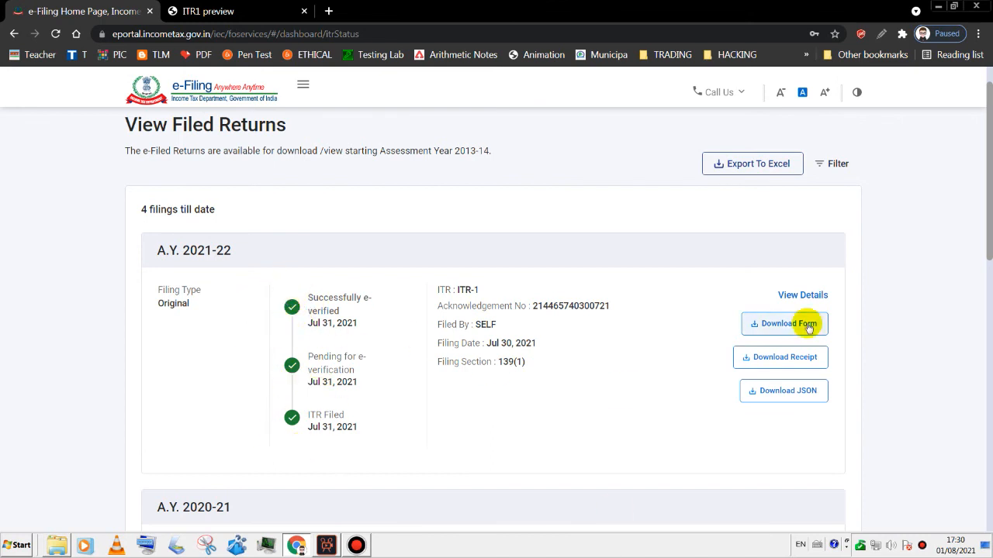
click(786, 361)
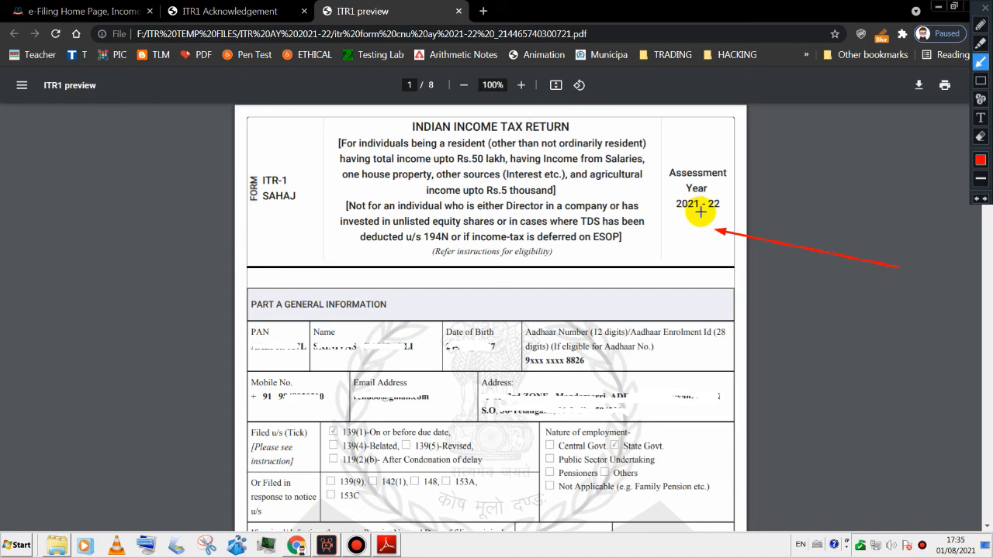
Review the ITR-1 form PDF and draw a red arrow to the acknowledgement's note about not sending it to CPC, Bengaluru
scroll(988, 167, down, 5)
drag(988, 167, 987, 496)
click(229, 11)
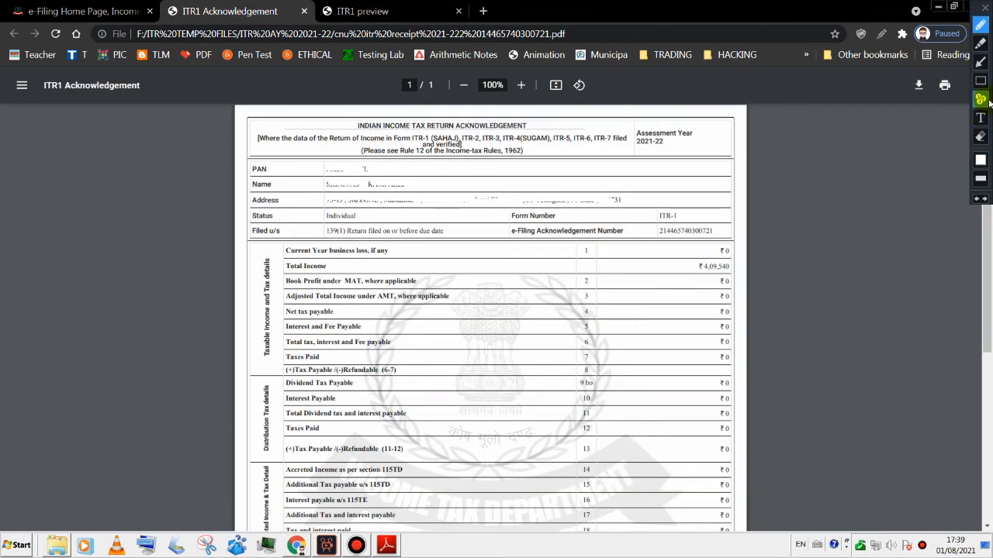
click(980, 62)
scroll(816, 357, down, 2)
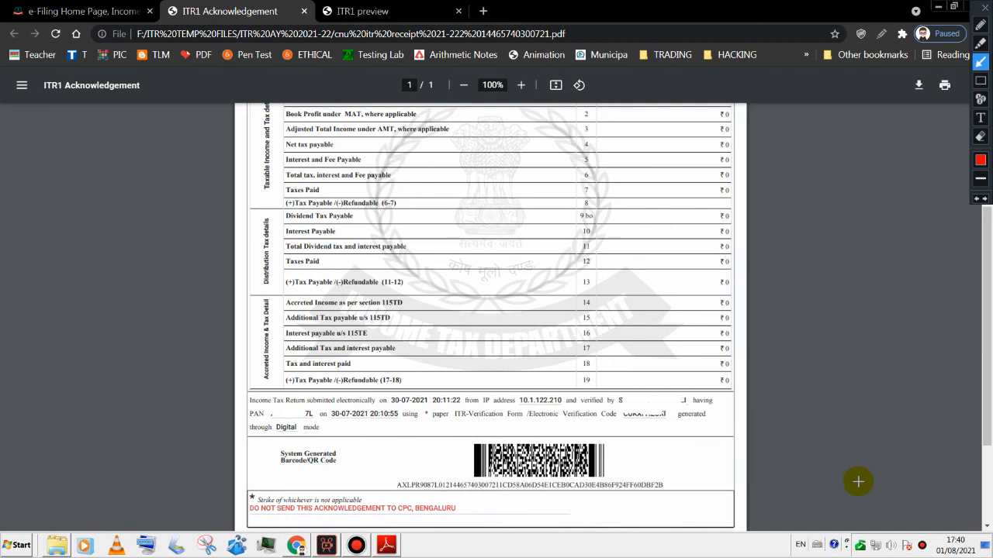
mouse_move(859, 487)
mouse_down()
mouse_move(711, 512)
mouse_move(492, 521)
mouse_move(462, 508)
mouse_up()
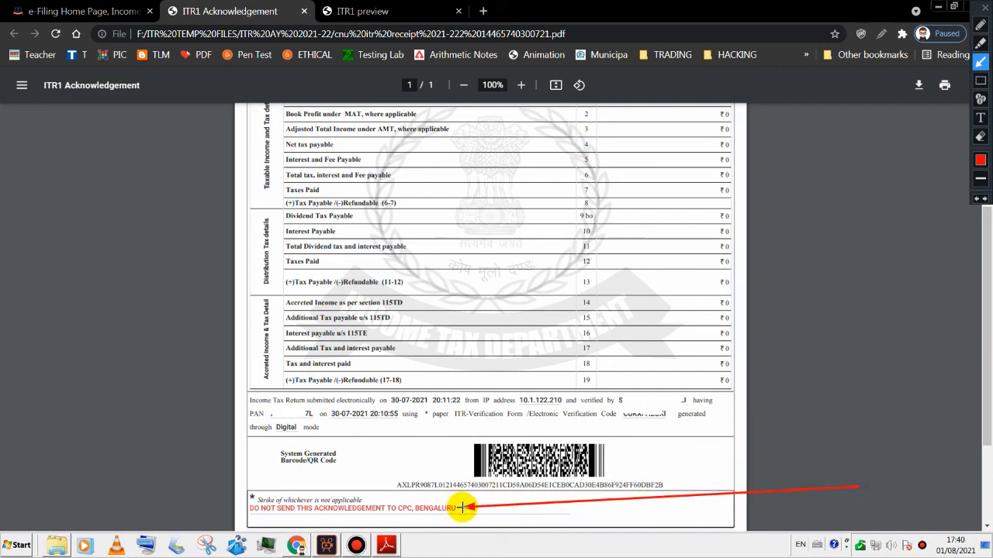